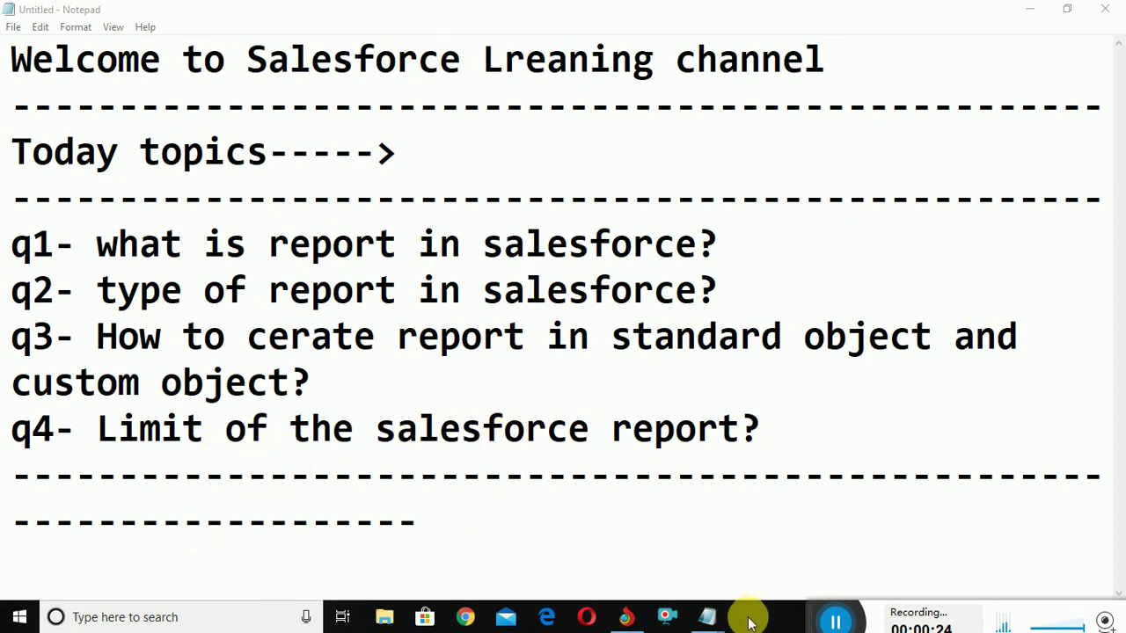
Bring up the report notes in Notepad to read what a Salesforce report is.
mouse_move(710, 616)
click(668, 576)
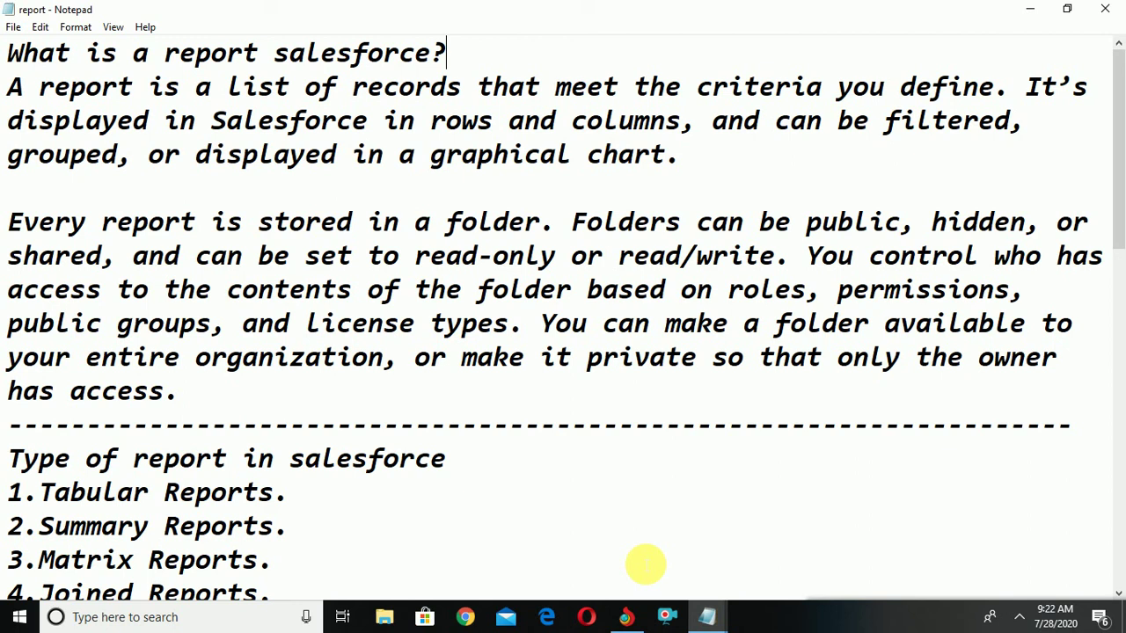
Switch to Salesforce in the browser and open the Product Detail custom object's definition for editing.
mouse_move(622, 617)
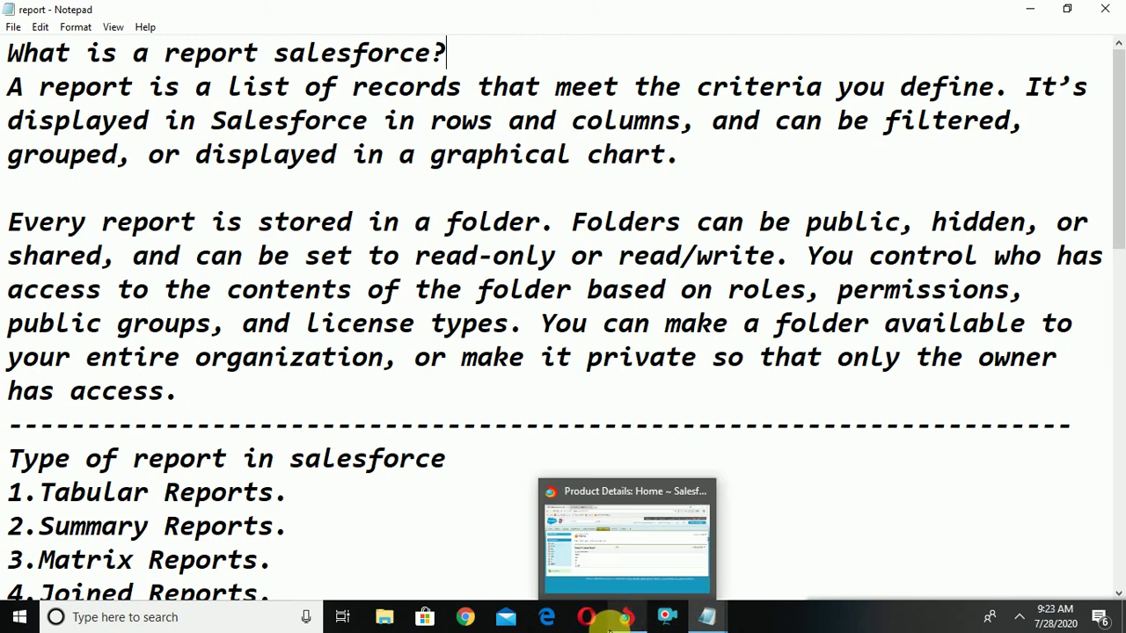
click(621, 577)
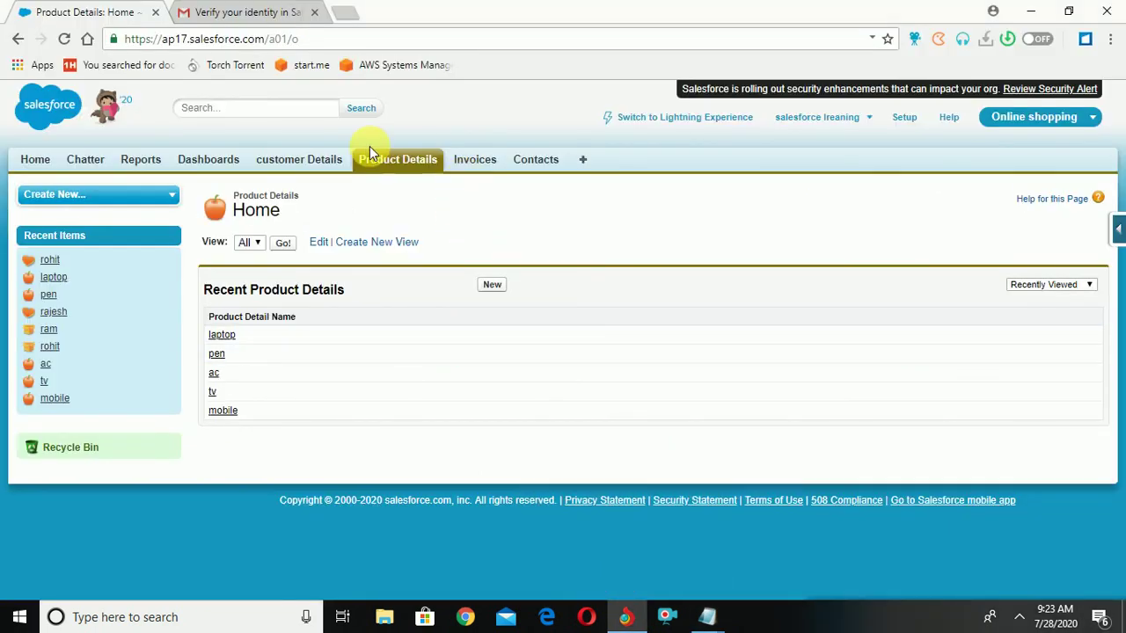
click(1119, 233)
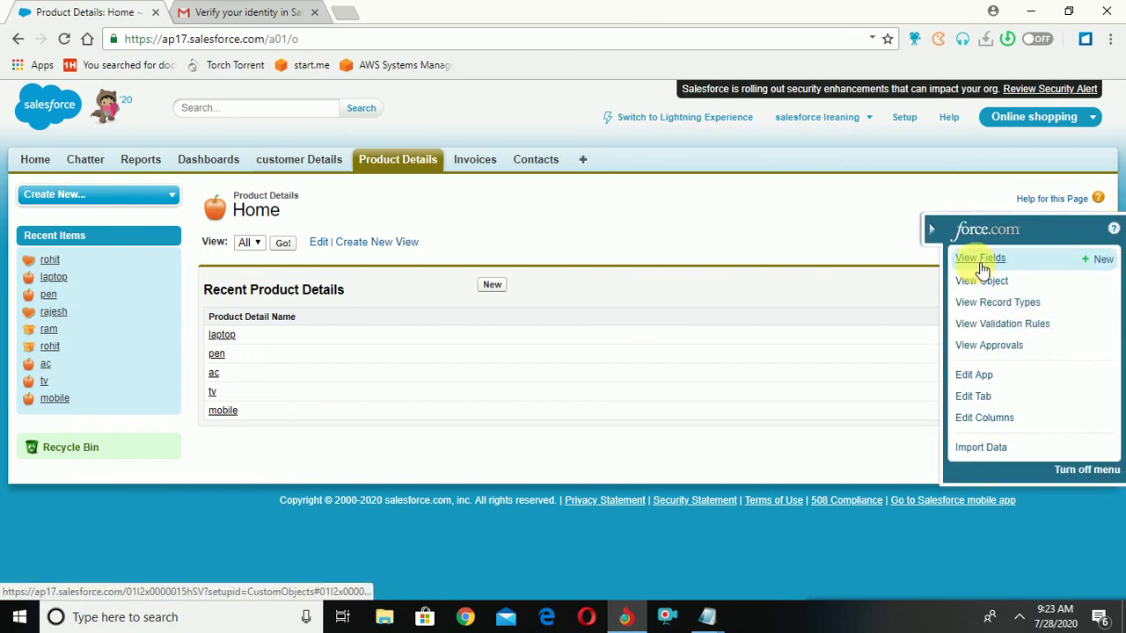
click(974, 260)
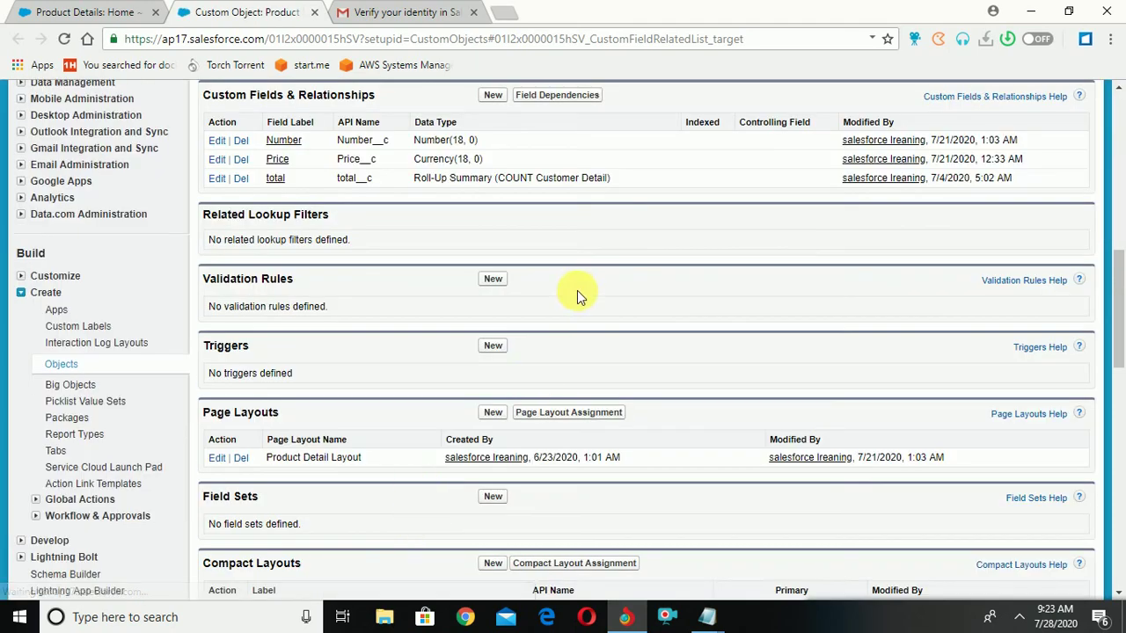
drag(1122, 309, 1080, 146)
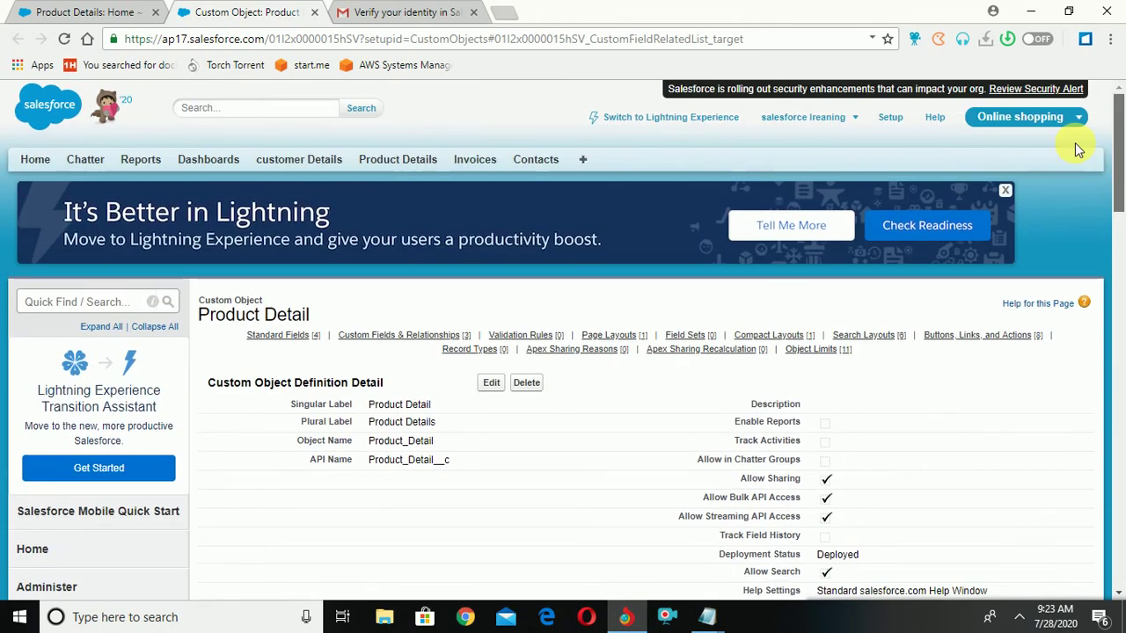
click(491, 387)
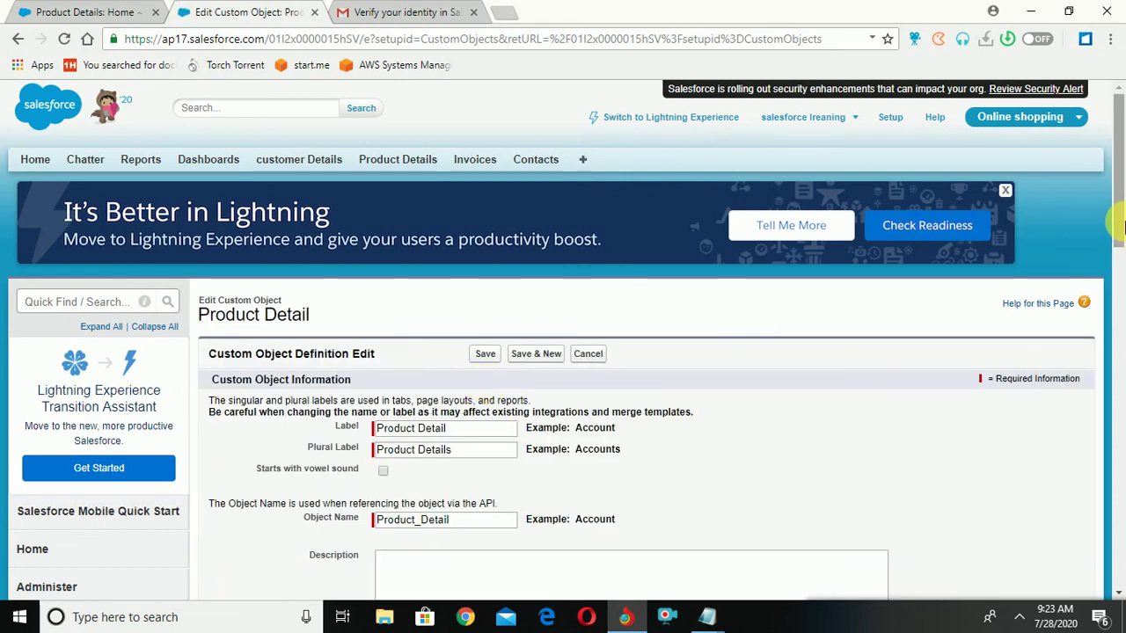
Enable Allow Reports, Allow Activities, Track Field History and Allow in Chatter Groups for the Product Detail object and save it.
drag(1120, 228, 1120, 376)
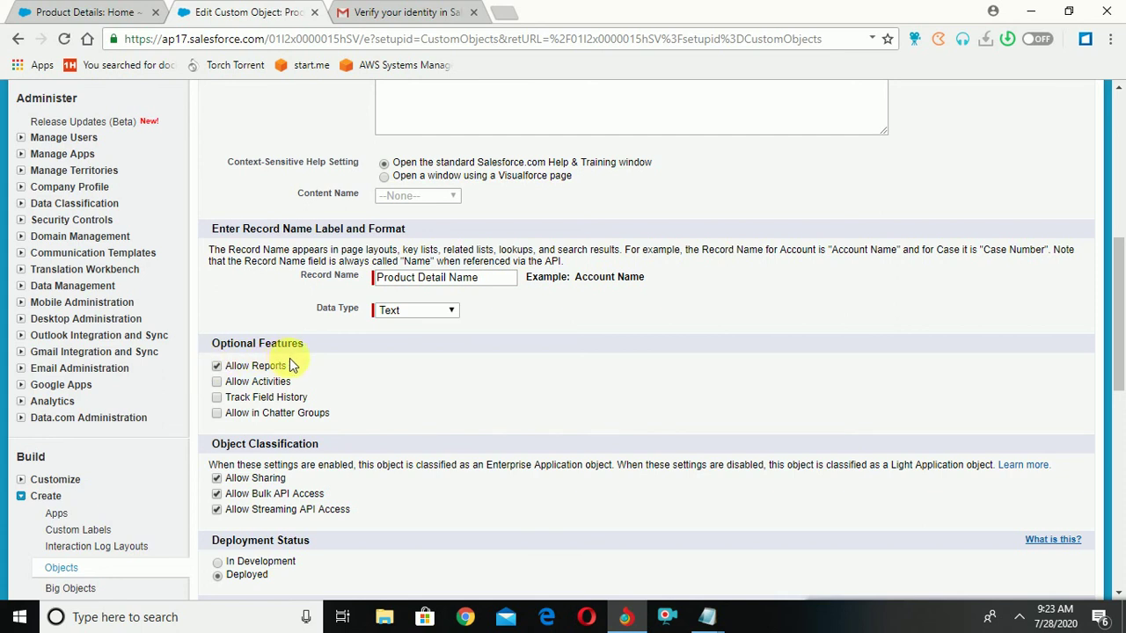
click(217, 381)
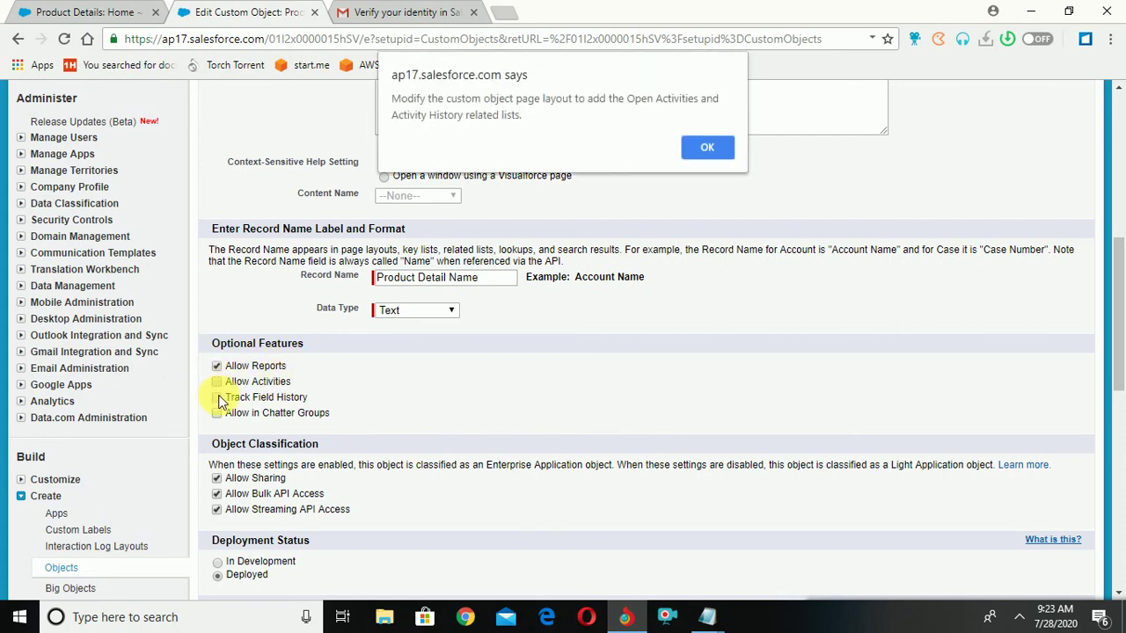
click(691, 147)
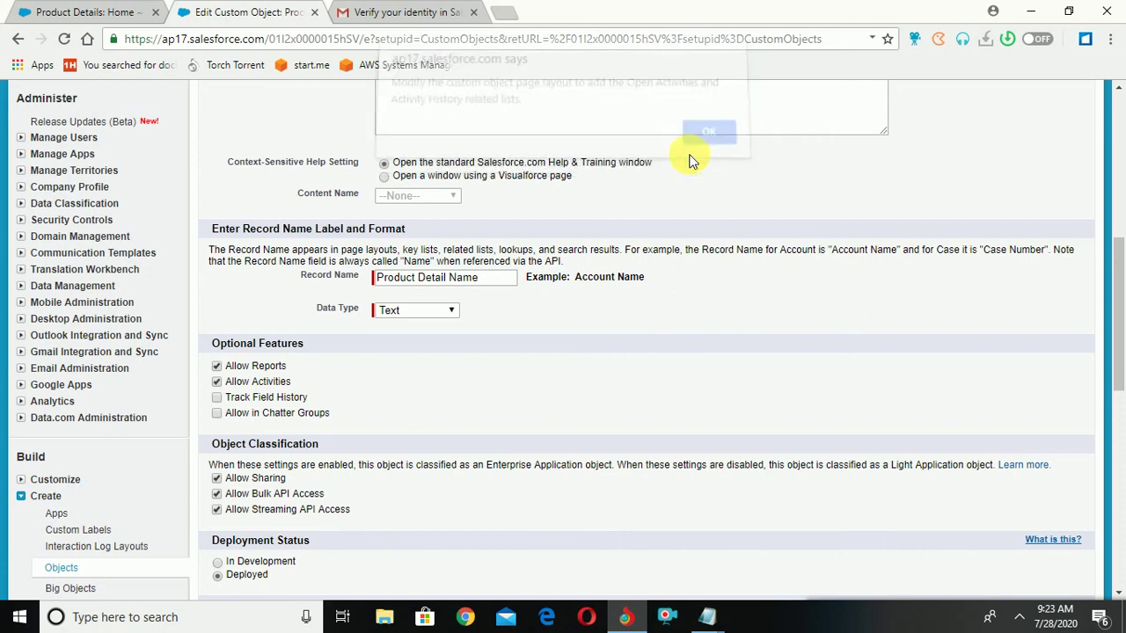
click(217, 401)
click(217, 414)
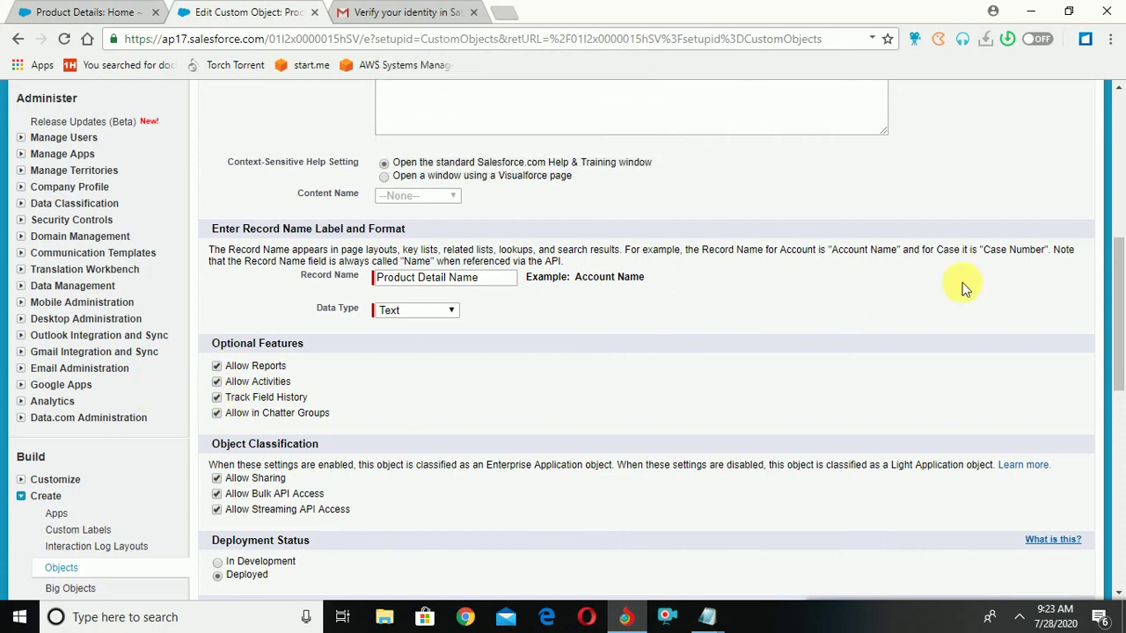
drag(1116, 302, 1122, 405)
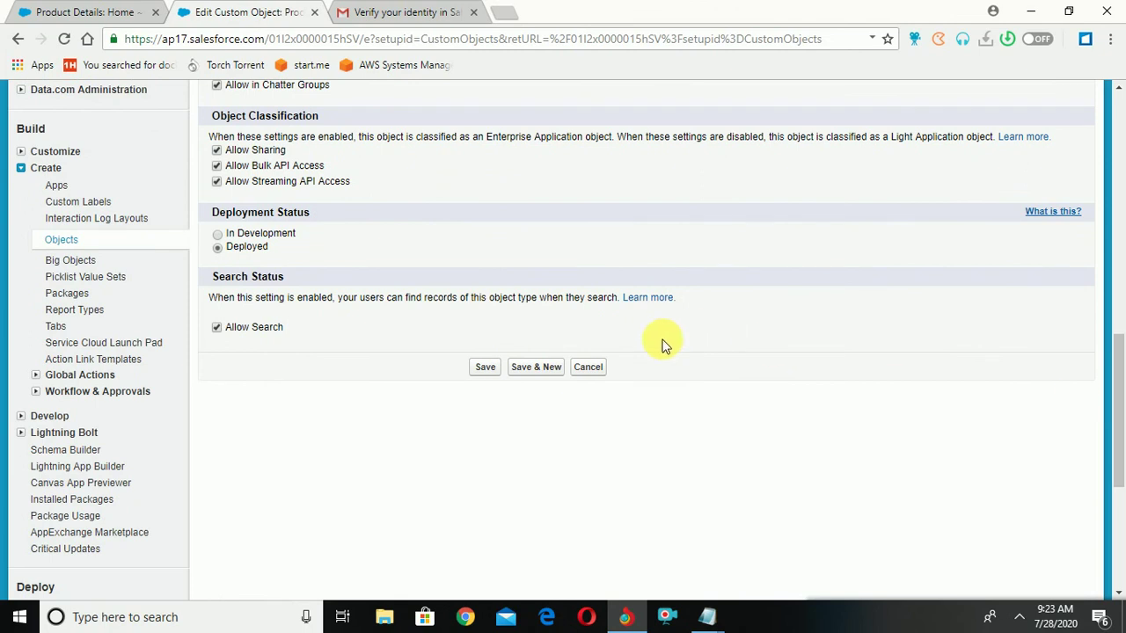
click(485, 367)
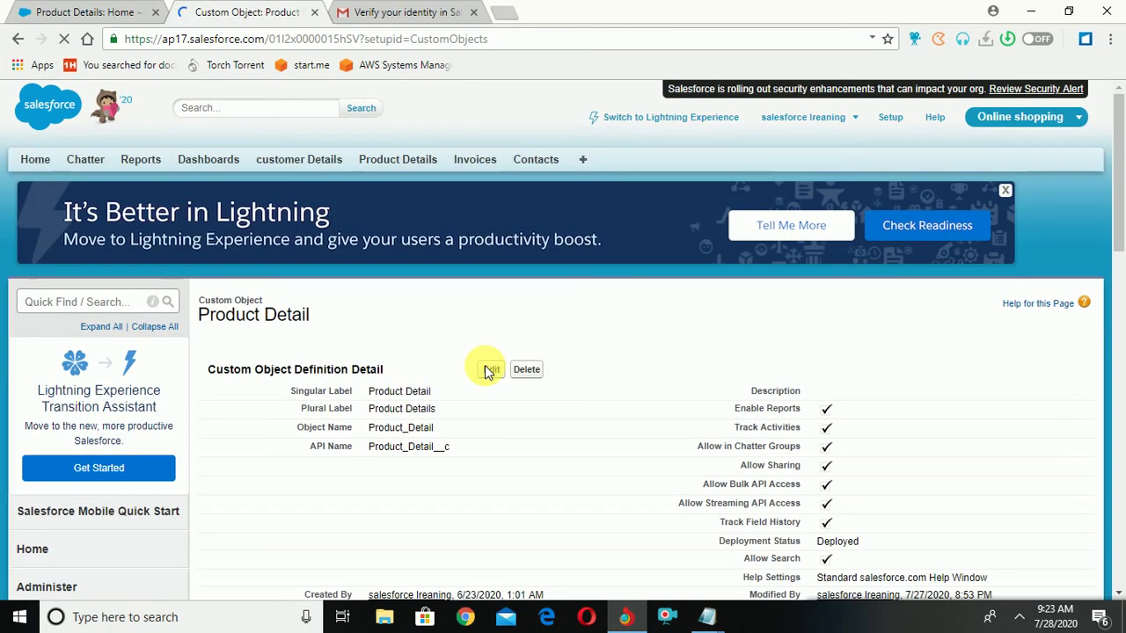
Open the Invoice custom object's definition for editing, closing the leftover Invoices home page.
click(470, 162)
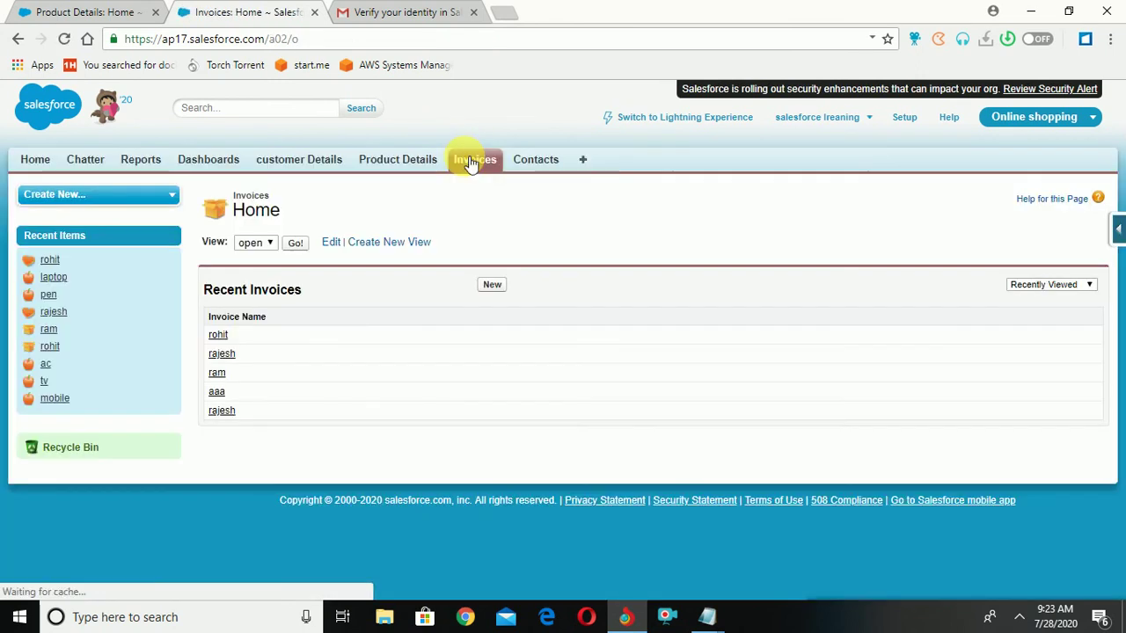
click(1117, 229)
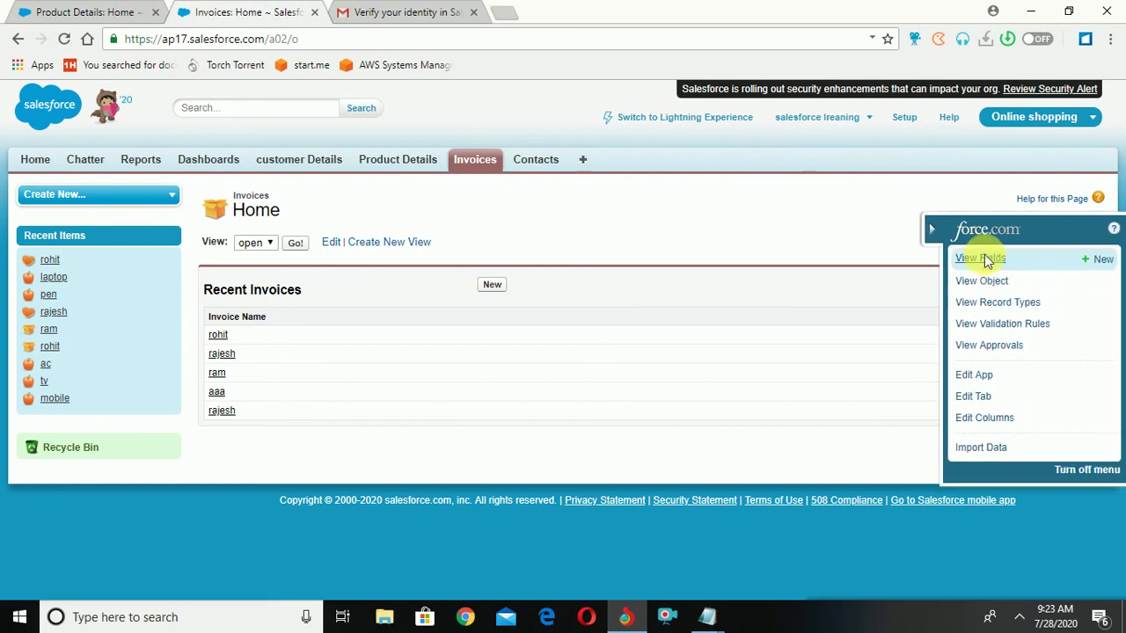
click(983, 258)
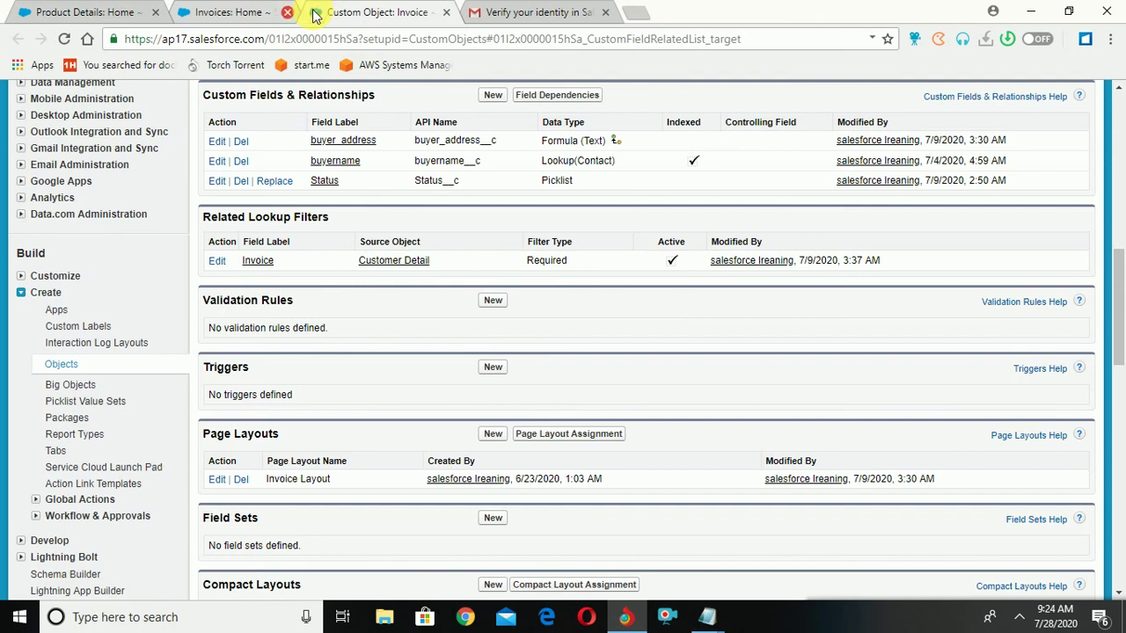
click(287, 12)
scroll(1117, 125, up, 10)
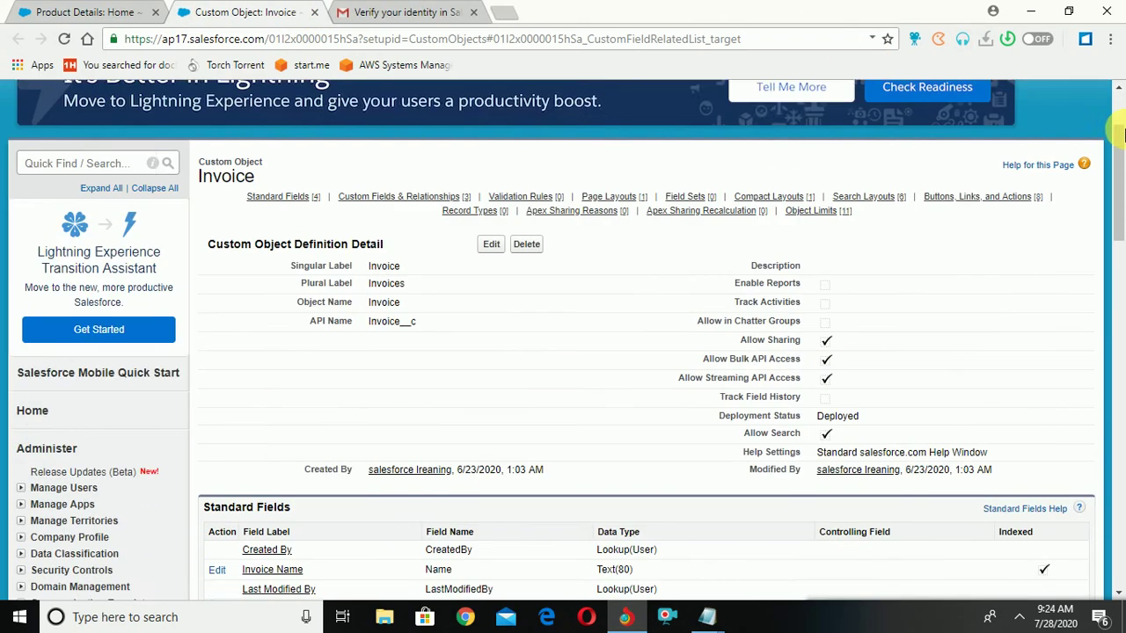
click(490, 384)
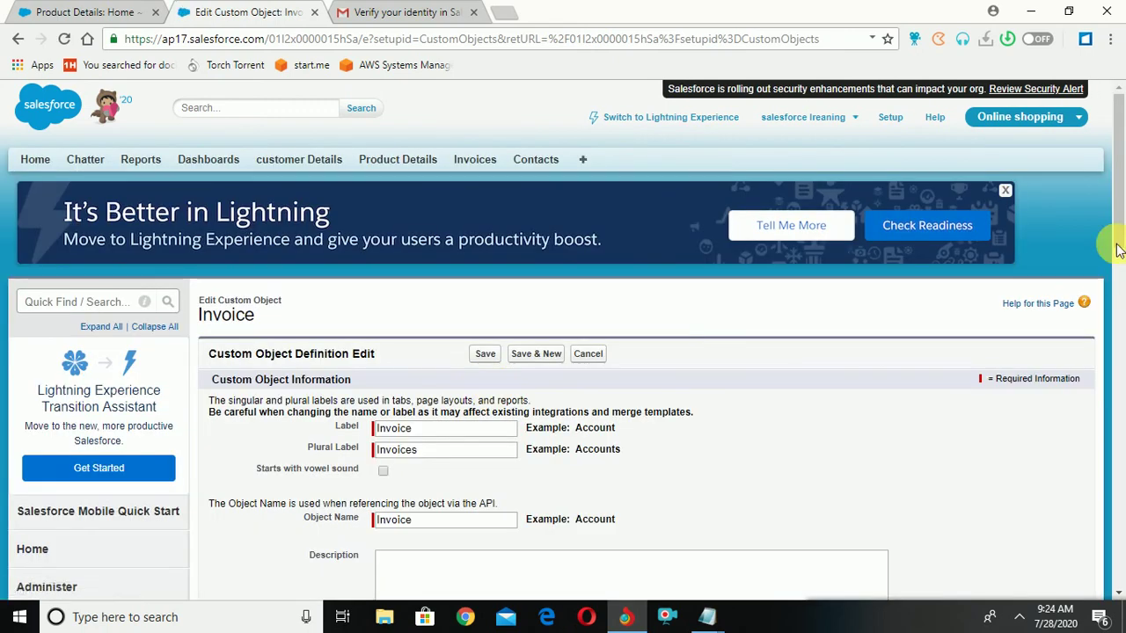
Enable Allow Reports, Allow Activities, Track Field History and Allow in Chatter Groups for the Invoice object and save it.
drag(1113, 239, 1118, 482)
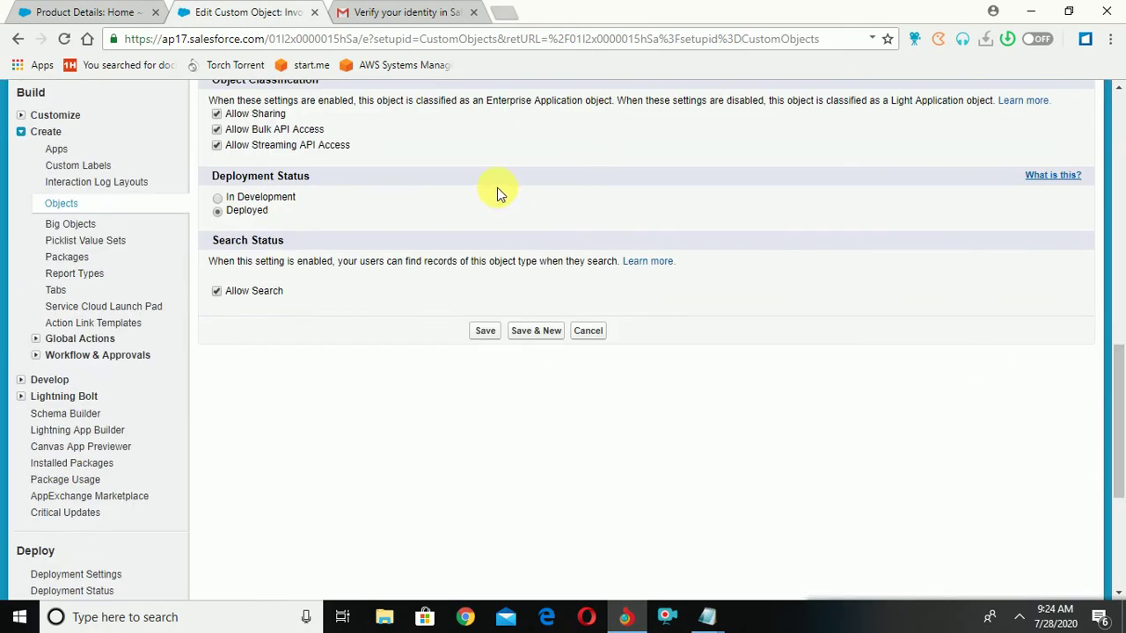
drag(1115, 369, 1115, 325)
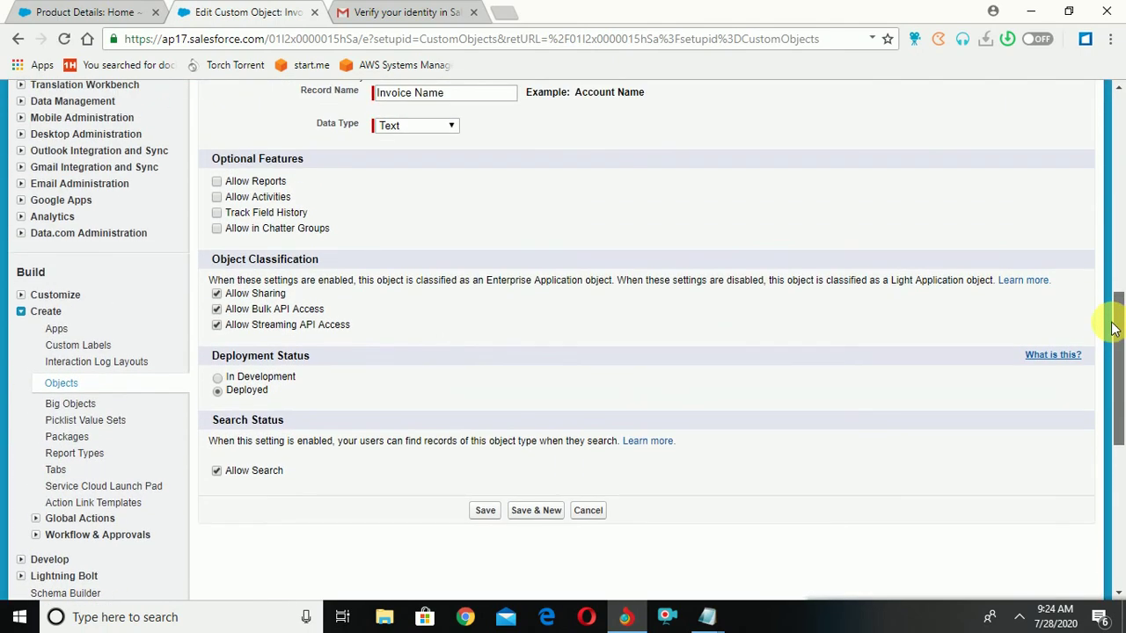
click(216, 197)
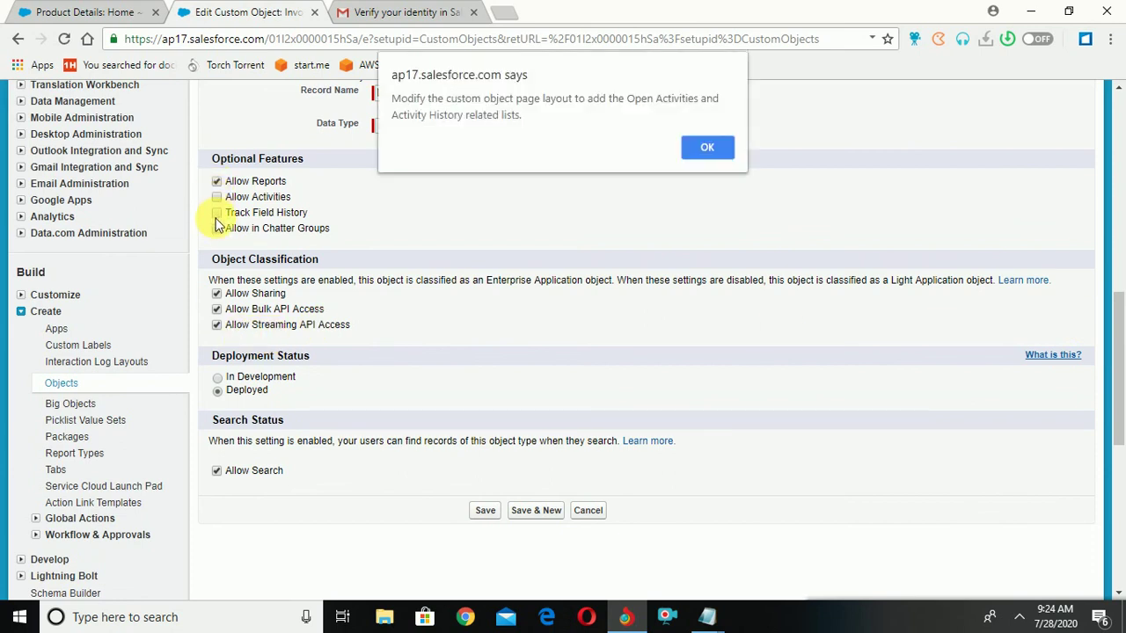
click(711, 146)
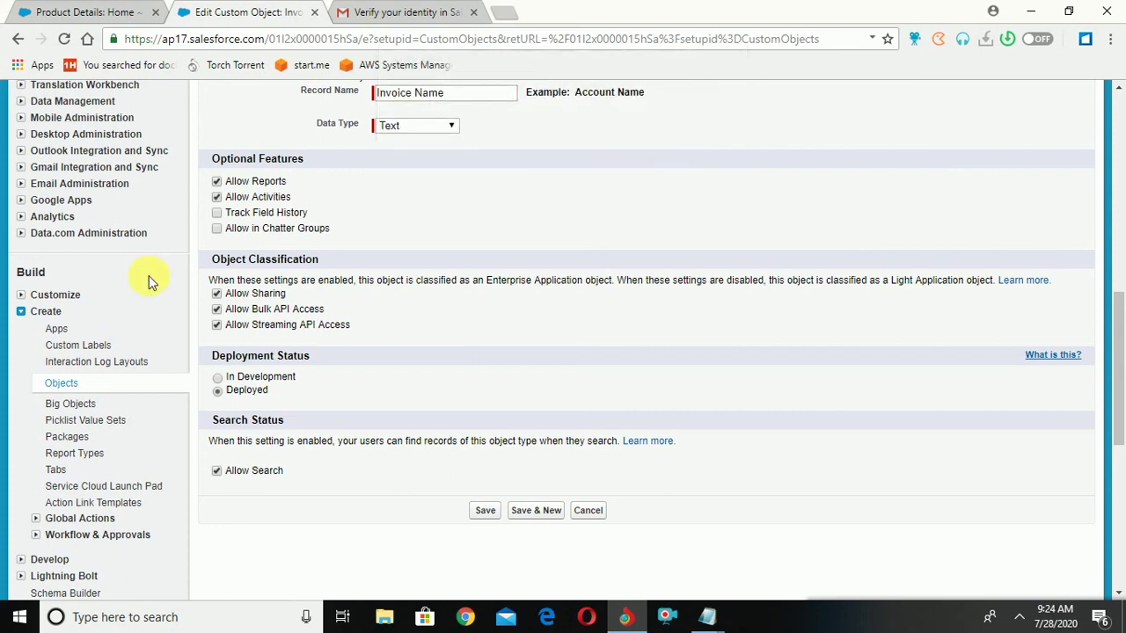
click(217, 228)
click(486, 510)
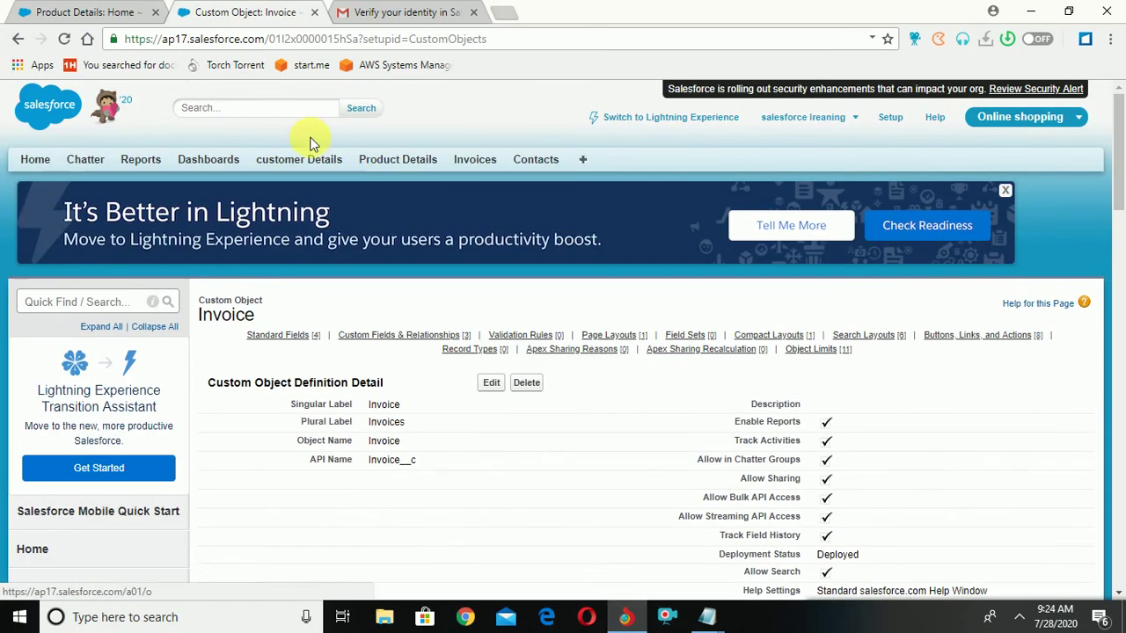
Open the Customer Detail custom object's definition for editing.
click(307, 162)
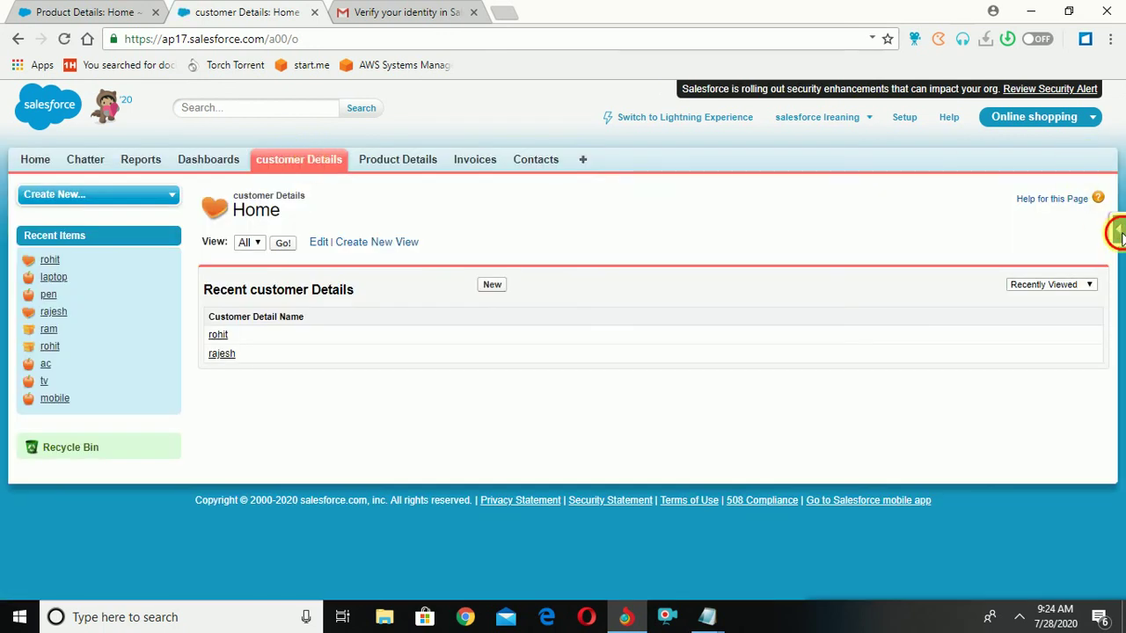
click(1117, 232)
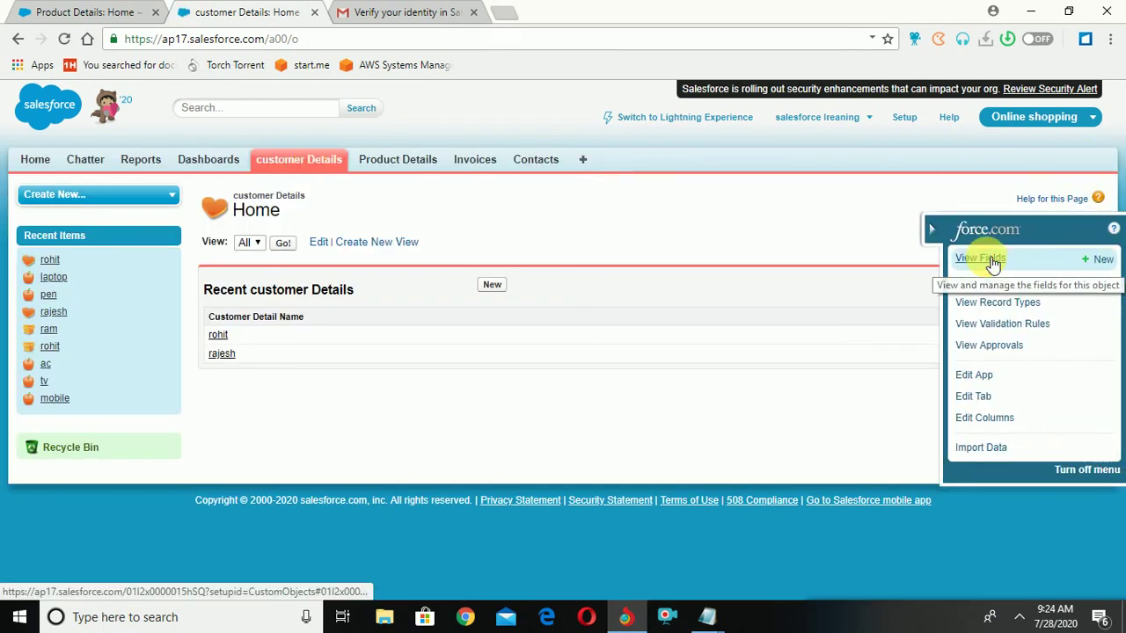
click(987, 259)
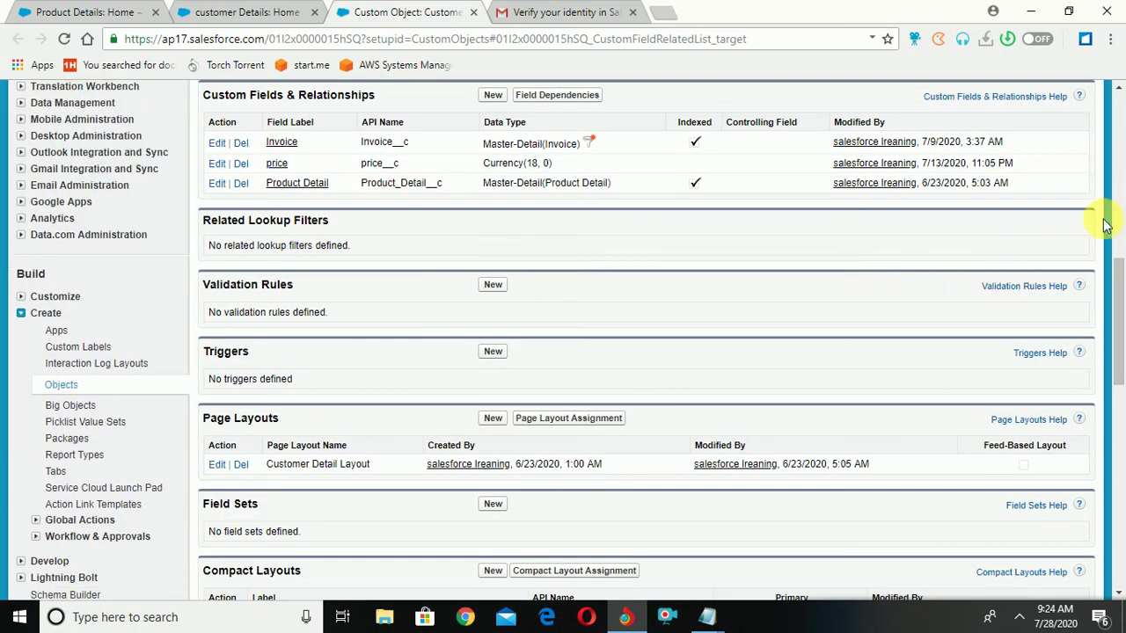
click(1113, 163)
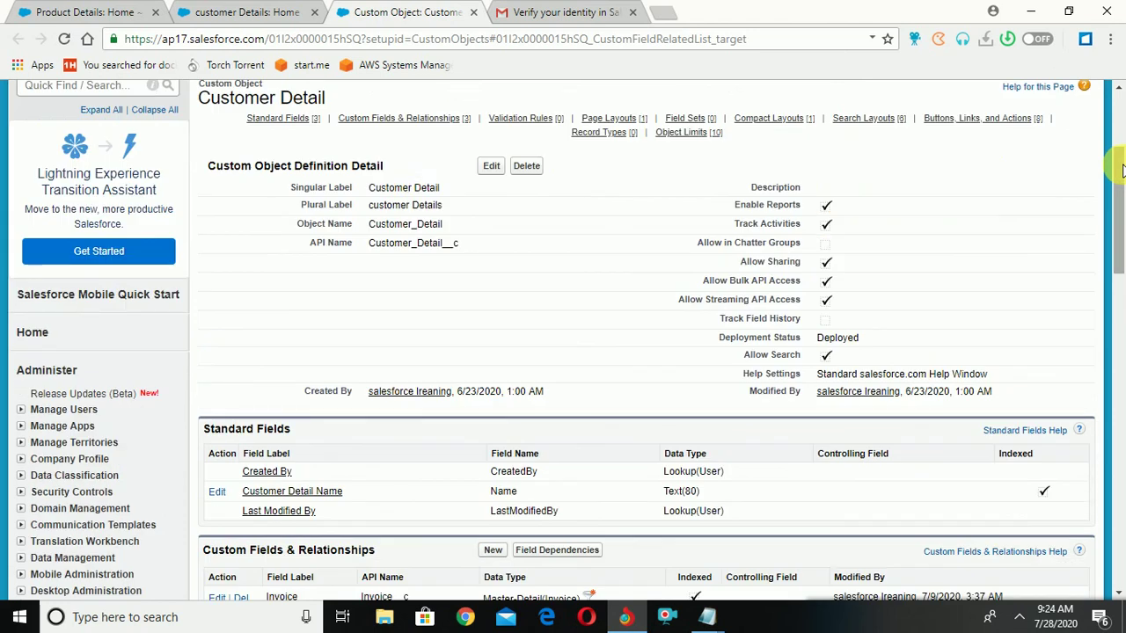
click(496, 166)
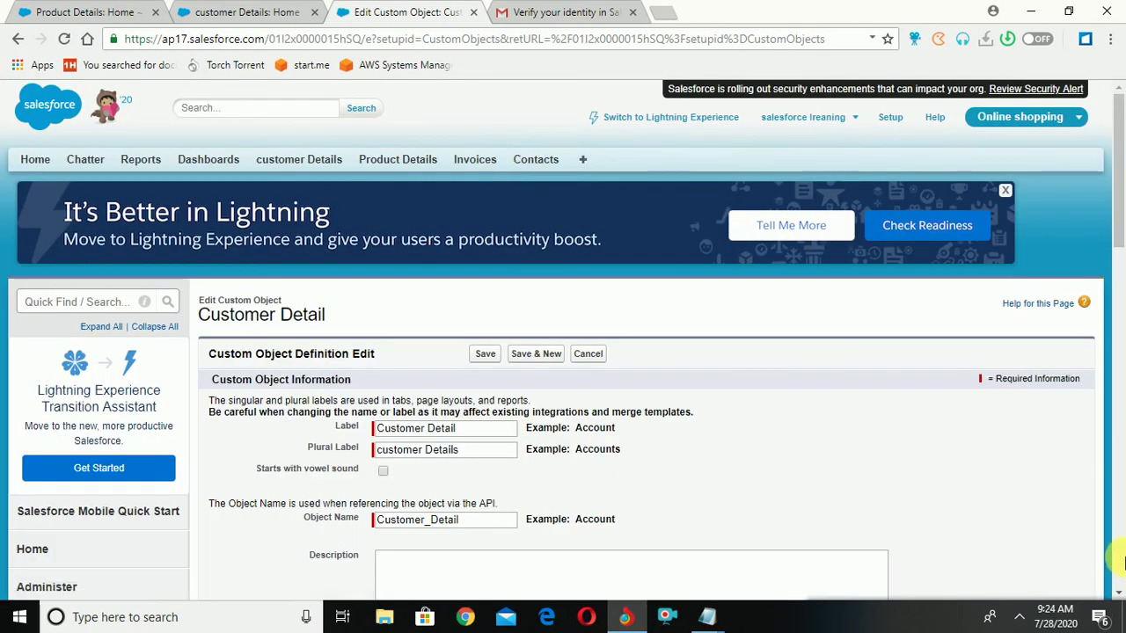
Enable Track Field History and Allow in Chatter Groups for the Customer Detail object and save it.
click(1118, 555)
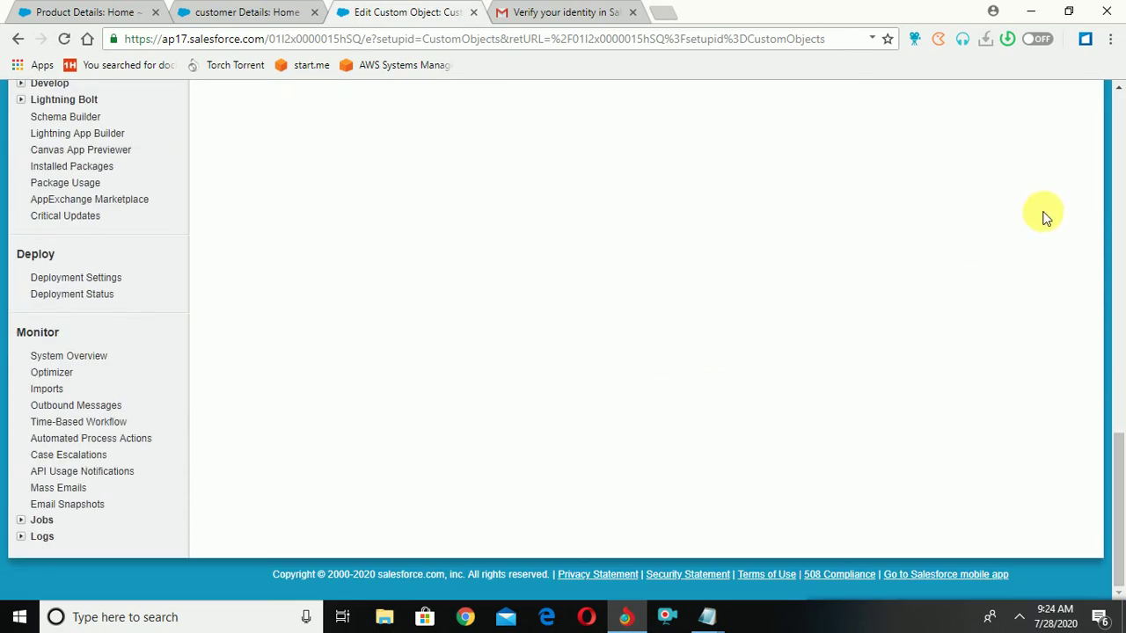
click(1112, 171)
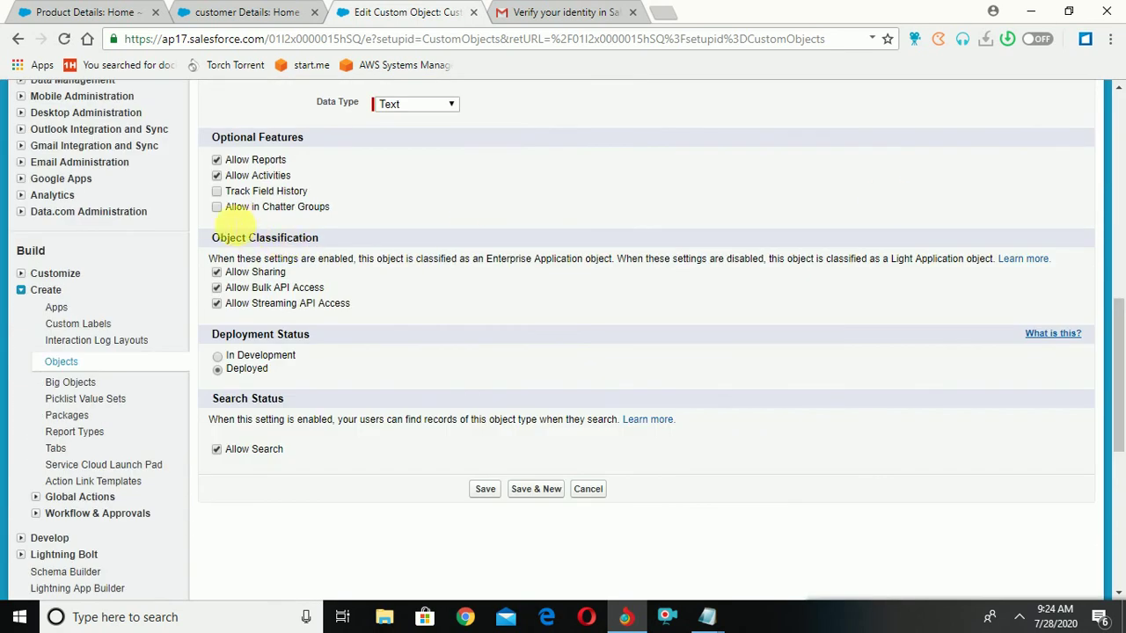
click(216, 207)
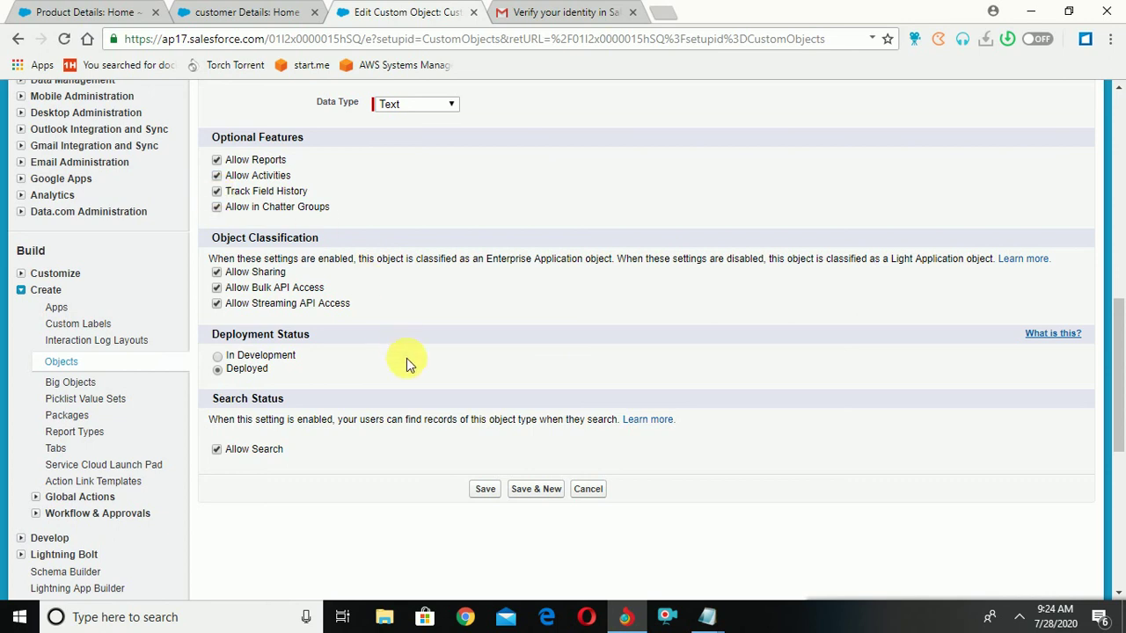
click(487, 489)
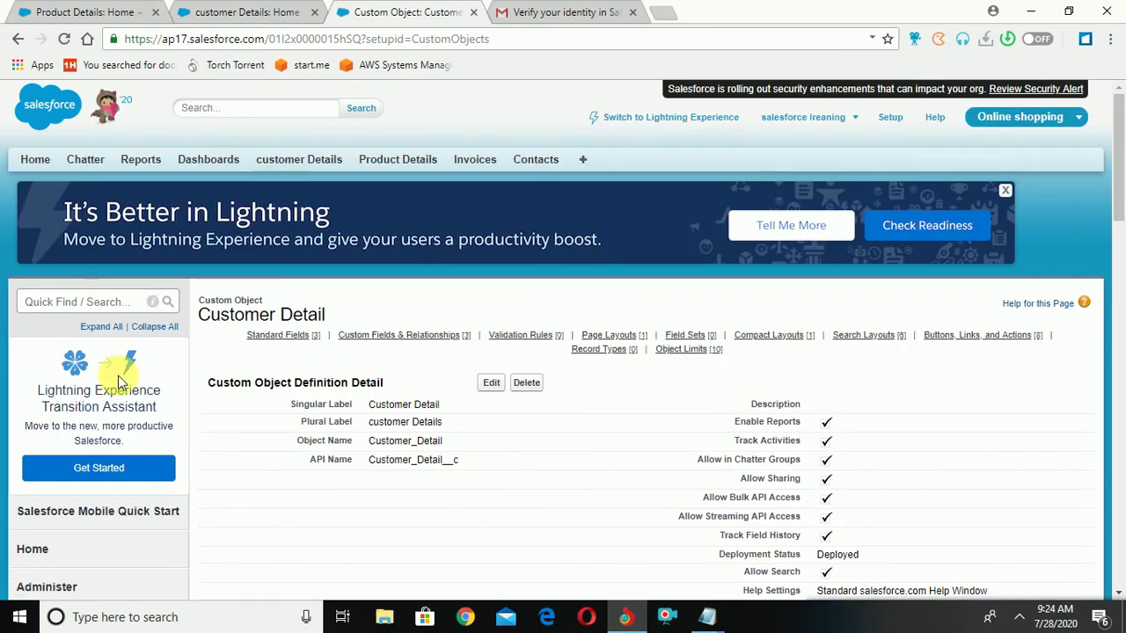
Start a new report from Reports & Dashboards and look over the available report type categories.
click(155, 164)
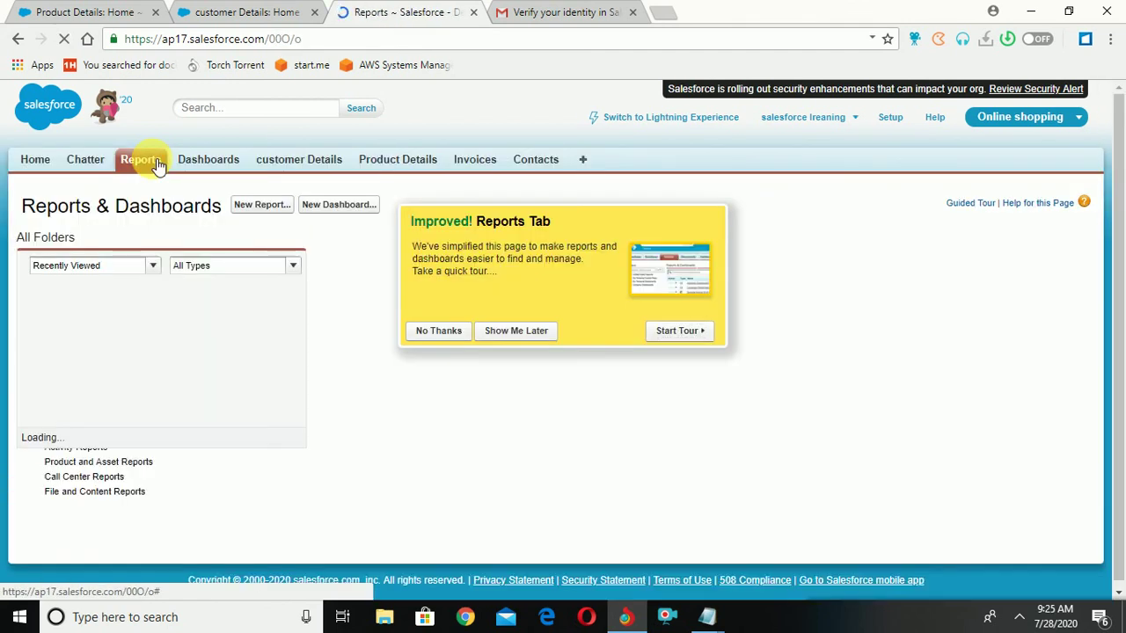
click(258, 208)
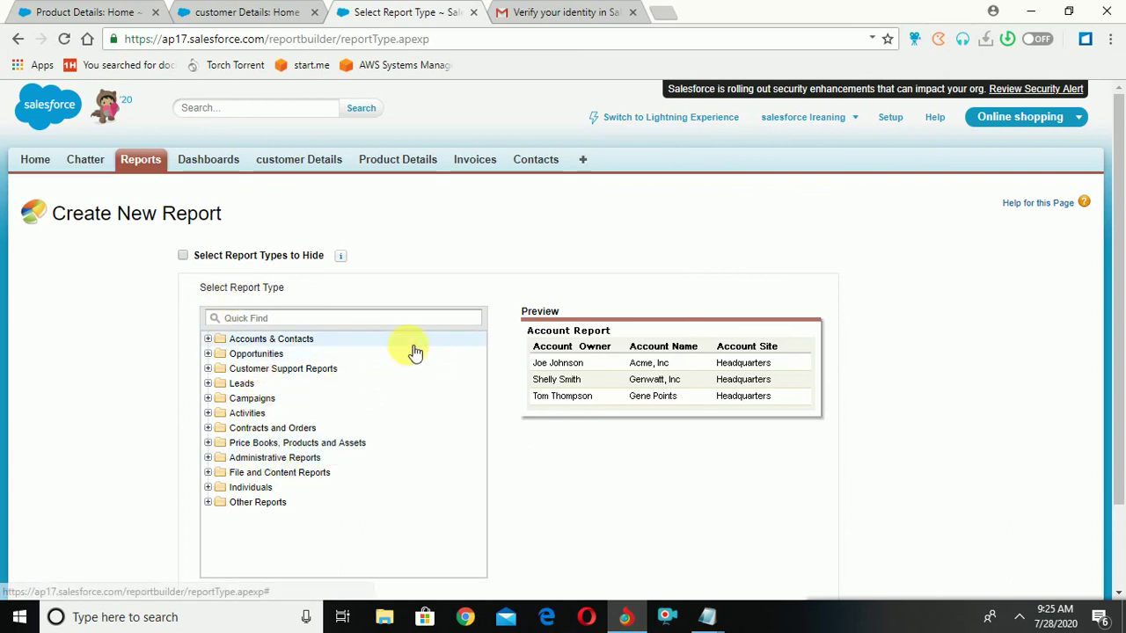
drag(469, 337, 329, 490)
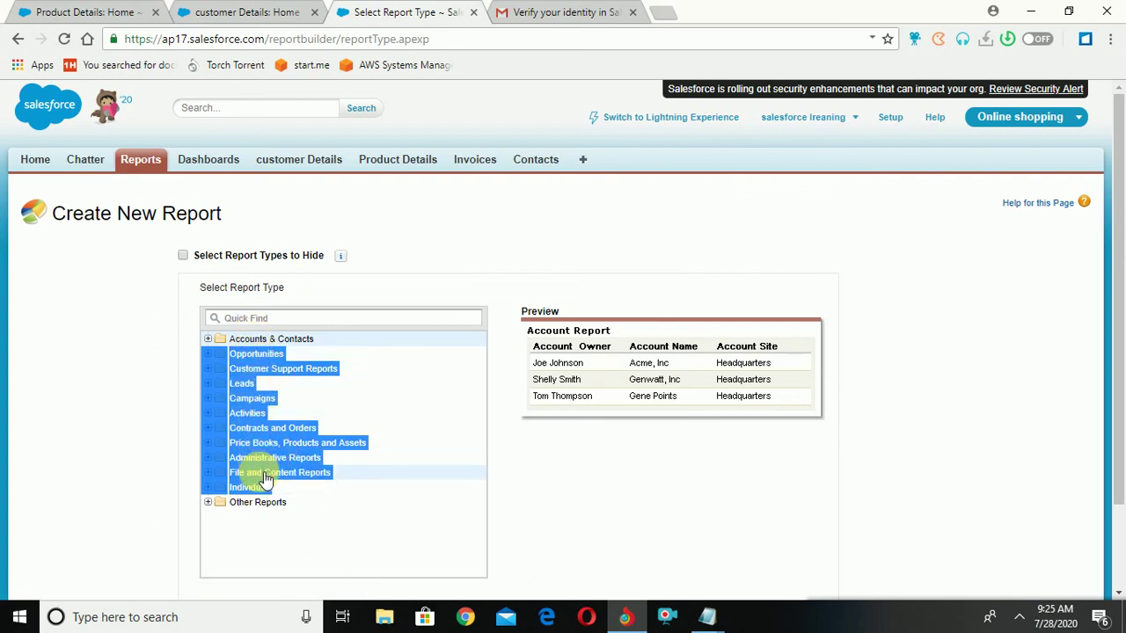
Create and save a new report folder in Reports & Dashboards, labelled with the person's first name.
click(129, 435)
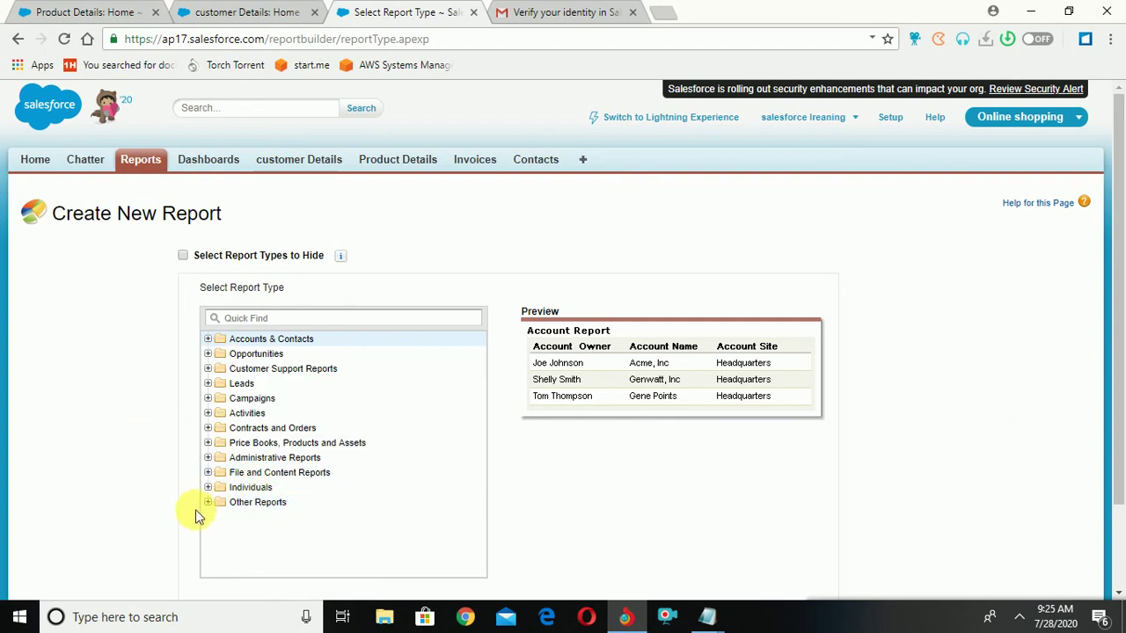
click(146, 167)
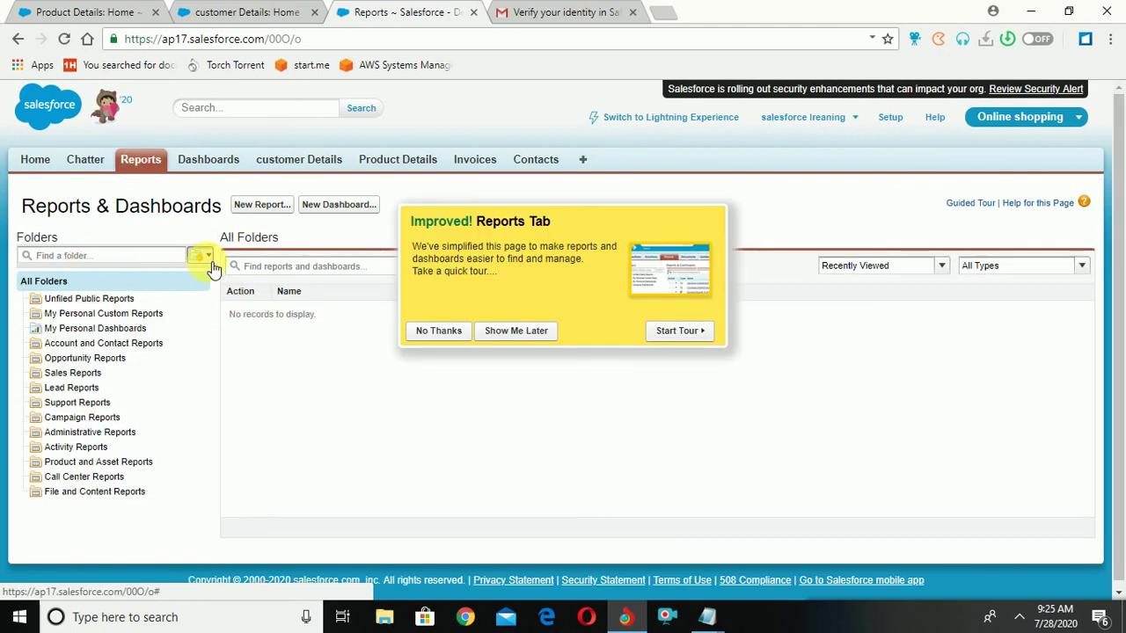
click(202, 256)
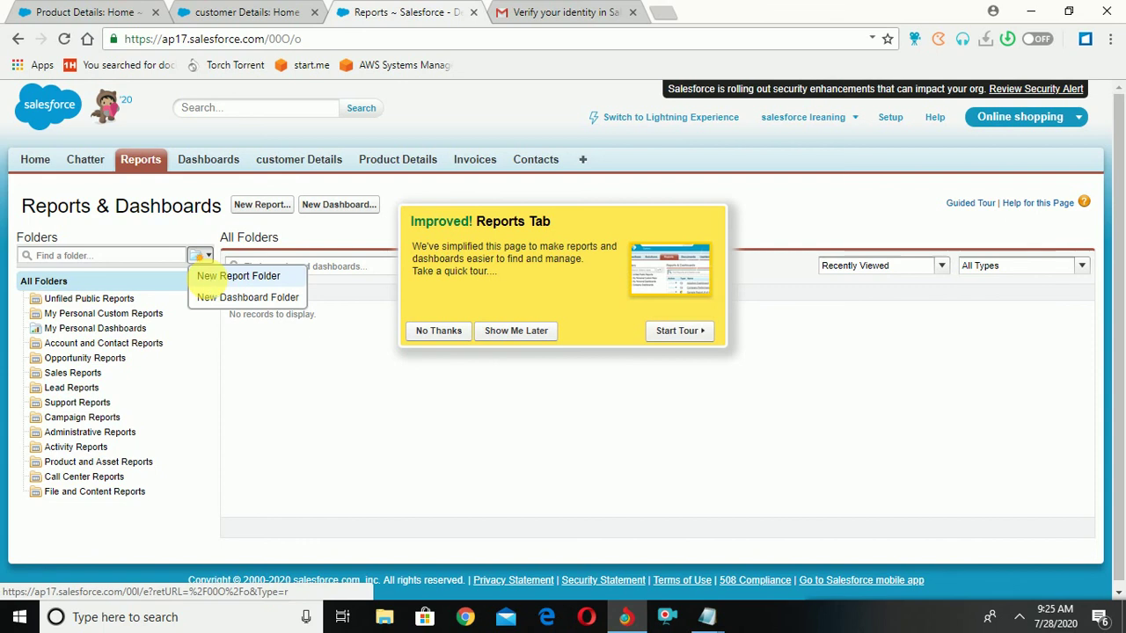
click(218, 277)
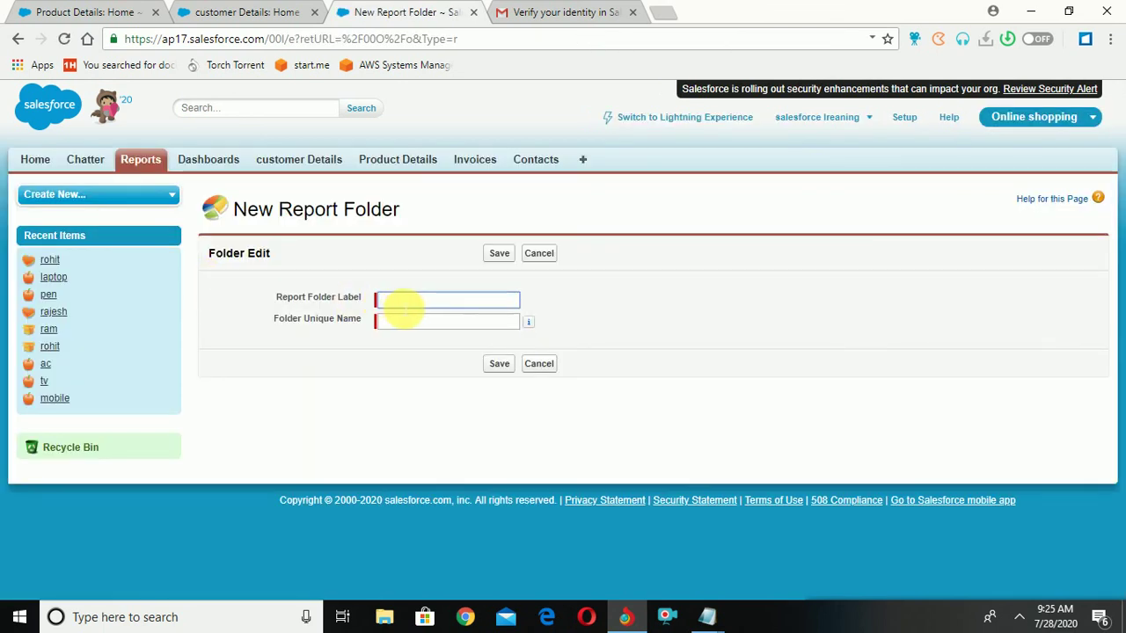
click(404, 302)
text(rajesh)
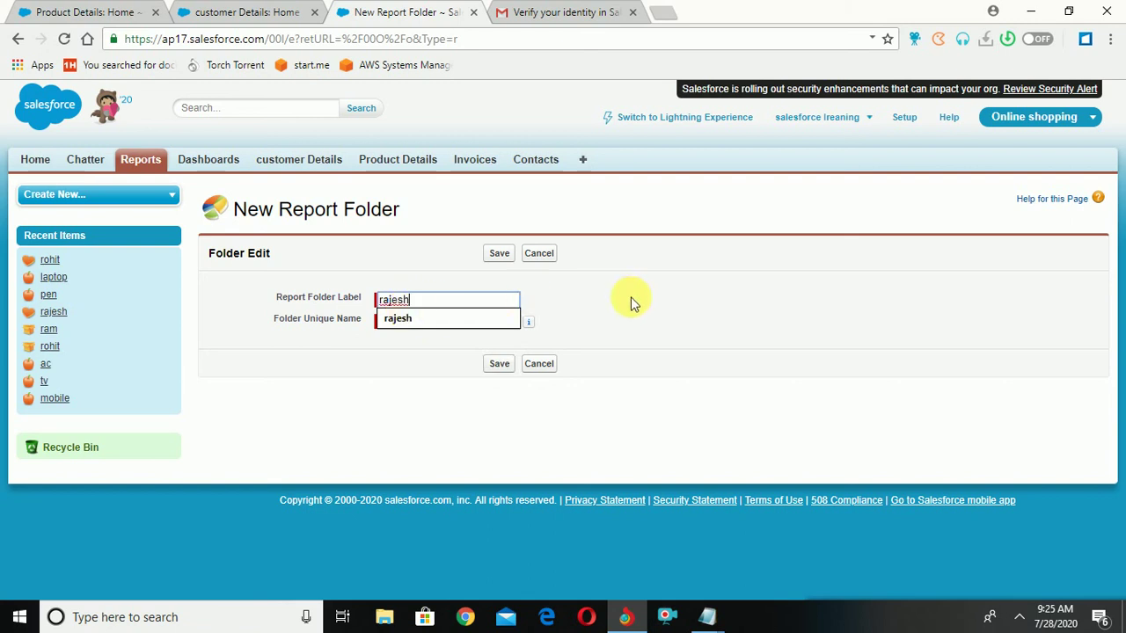
click(493, 367)
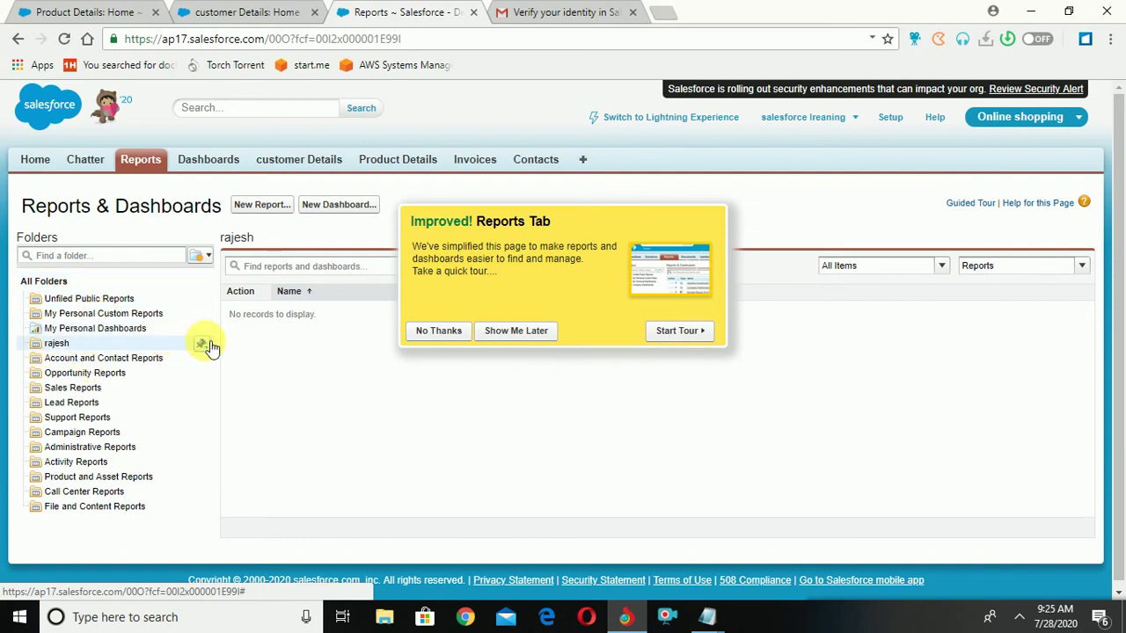
Check the actions available for the new report folder and decline the guided tour offer.
click(204, 344)
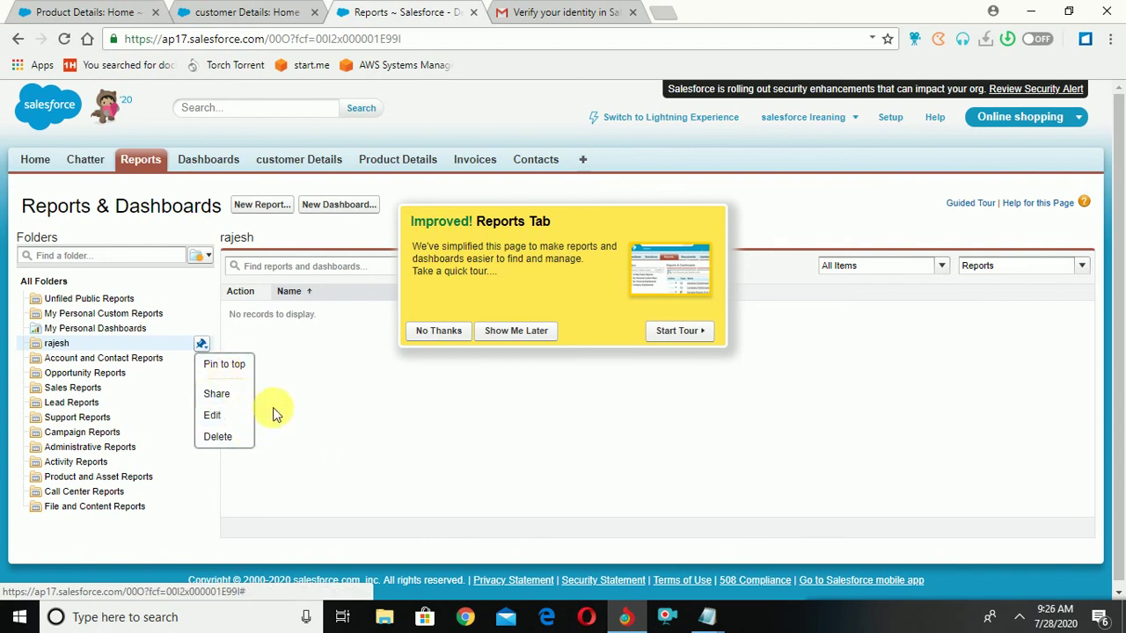
click(298, 406)
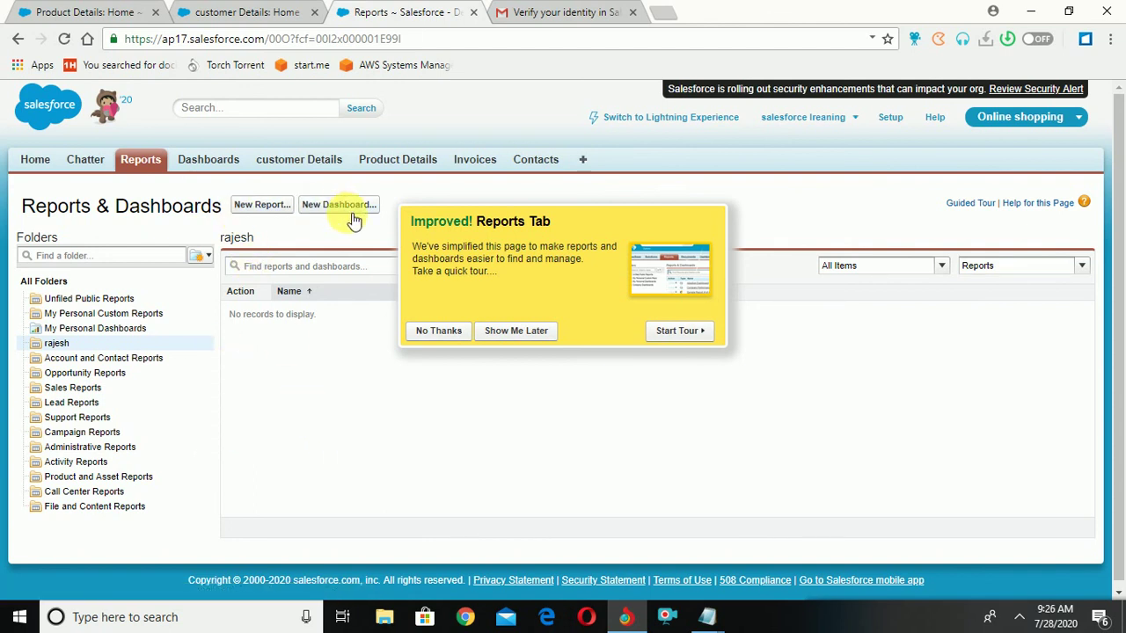
click(444, 331)
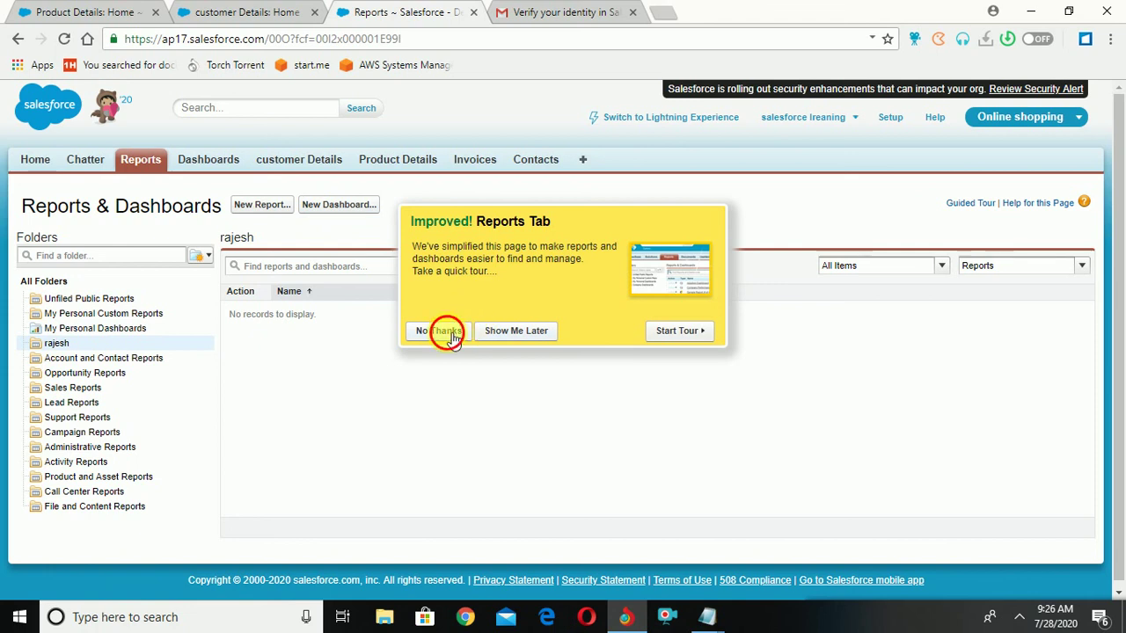
Create a new report using the report type Product Details with customer Details and Invoices from Other Reports.
click(263, 205)
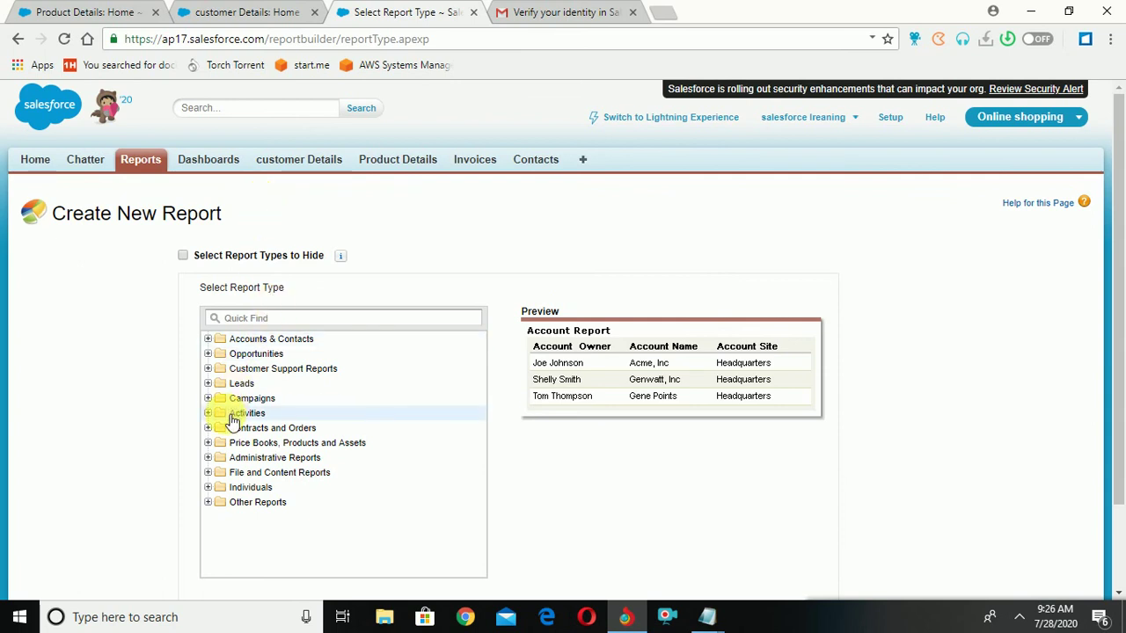
click(209, 371)
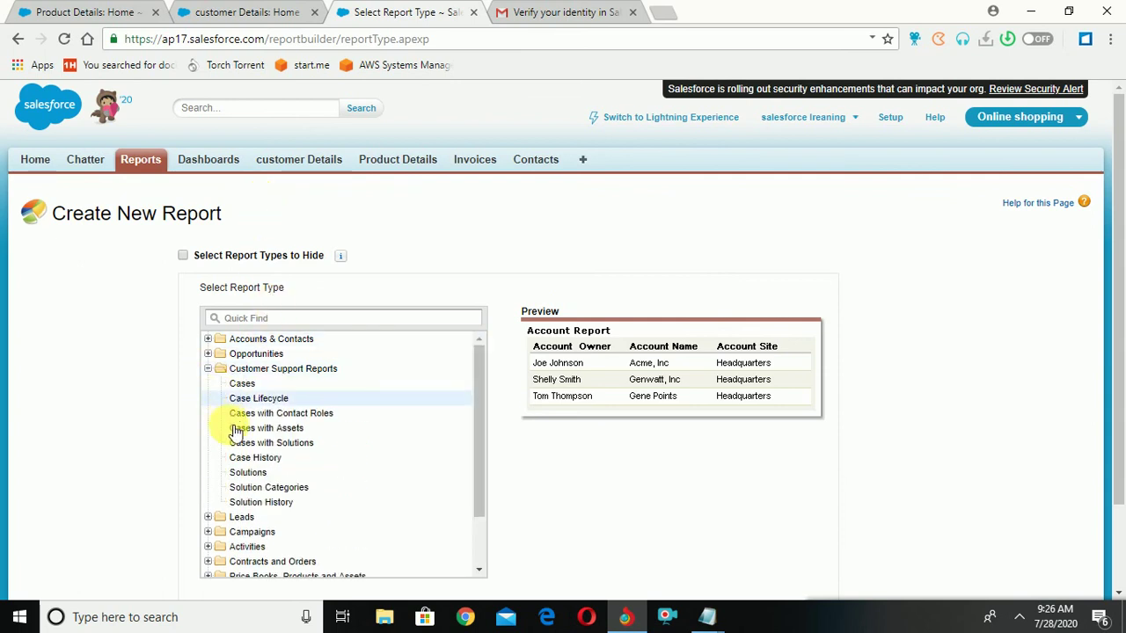
click(217, 519)
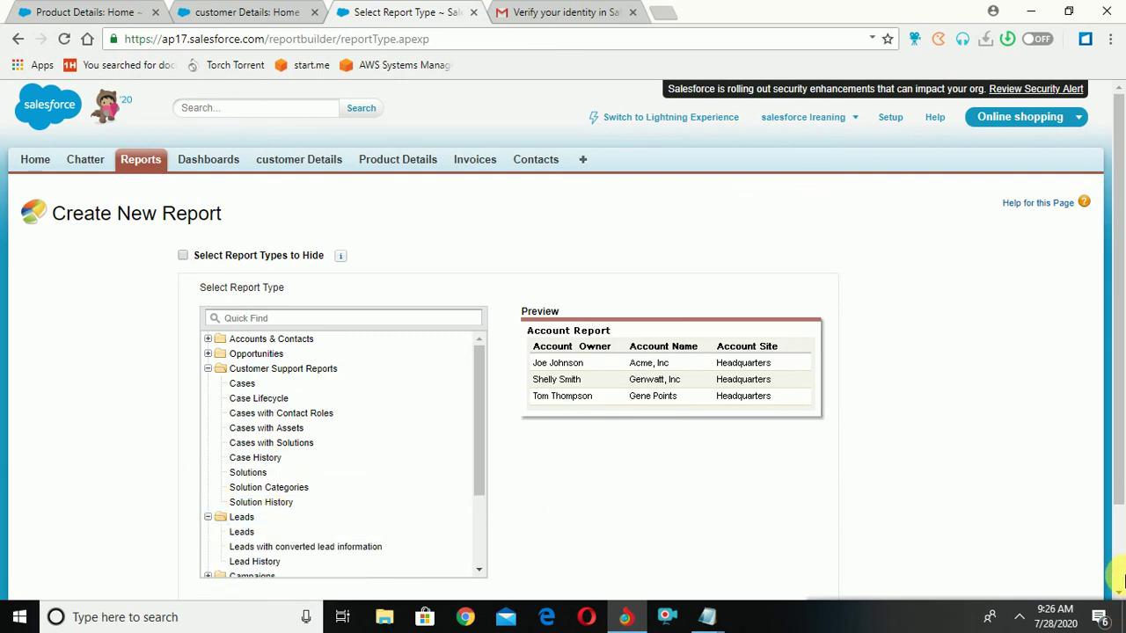
click(1117, 570)
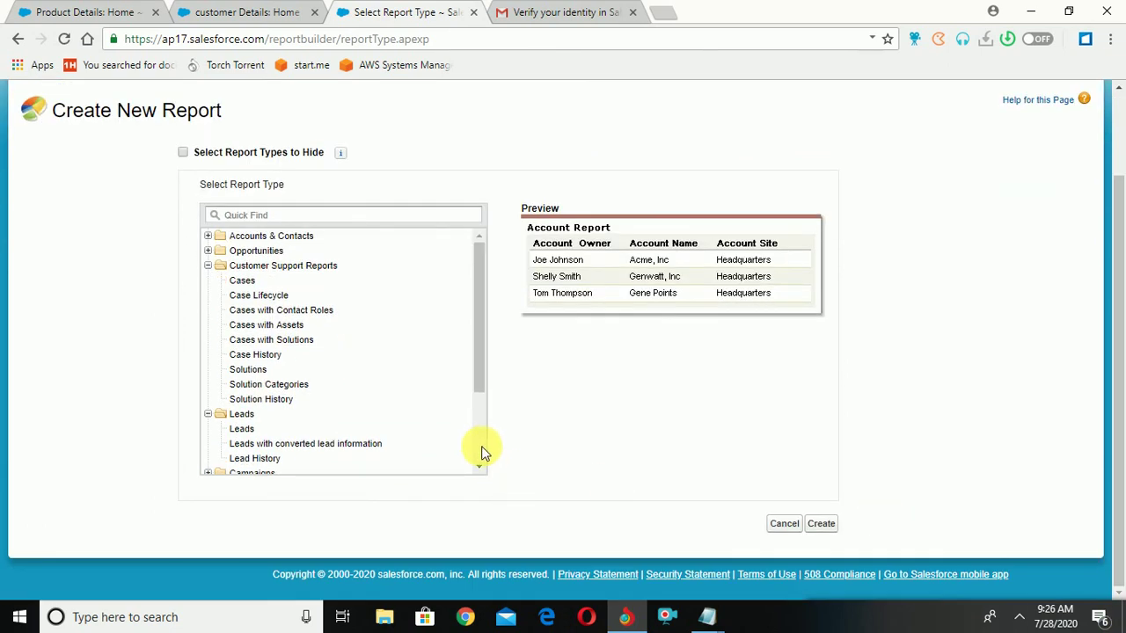
scroll(481, 448, down, 3)
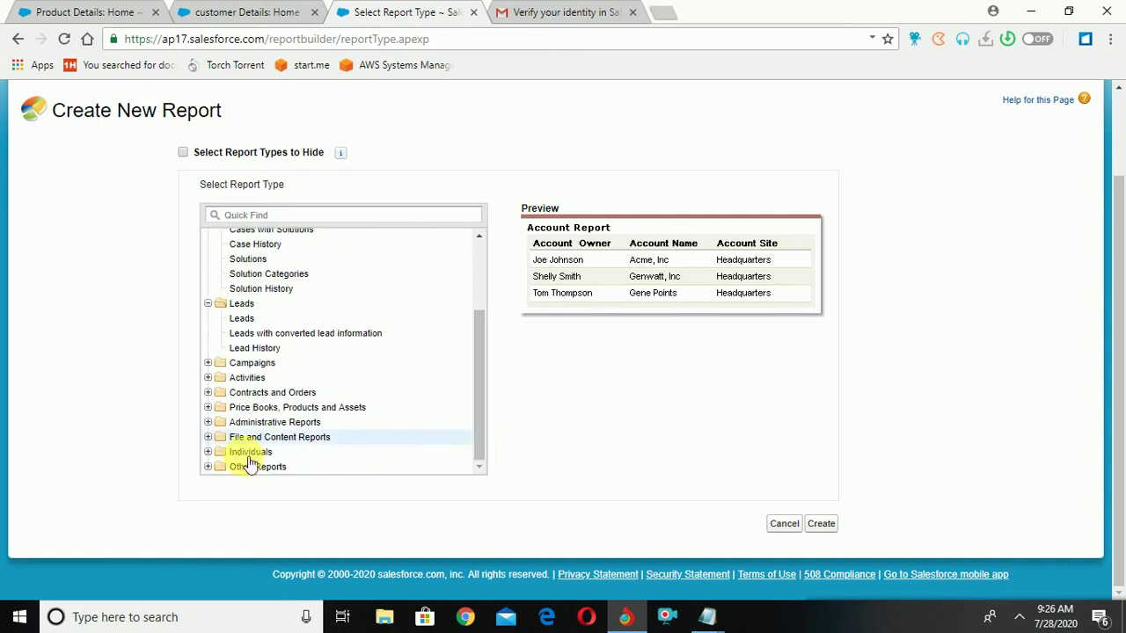
click(217, 469)
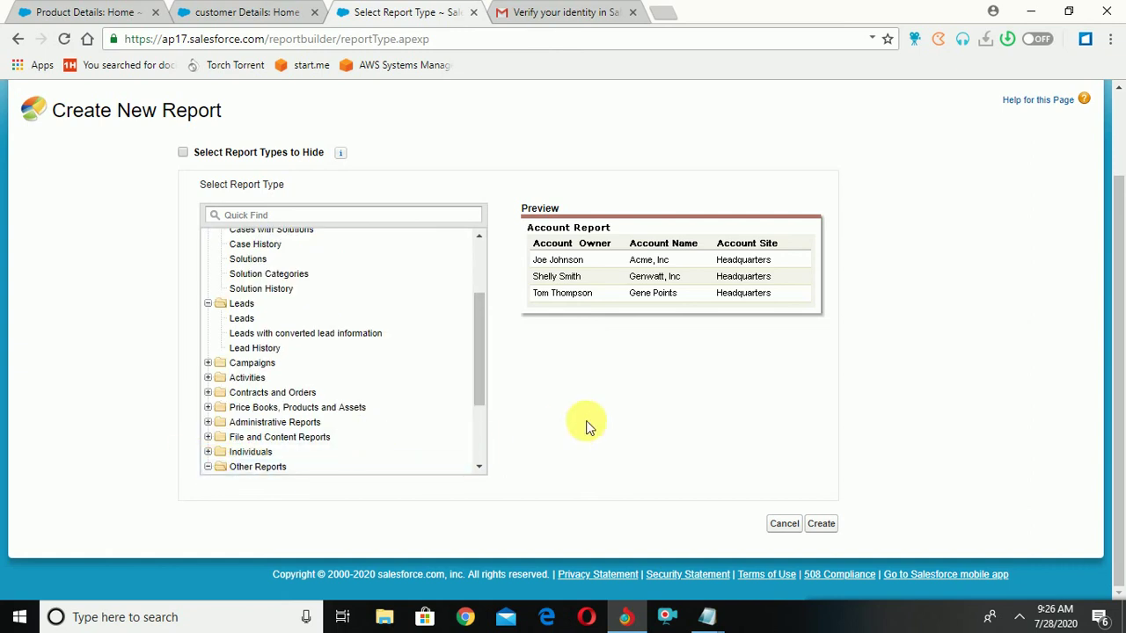
scroll(477, 426, down, 3)
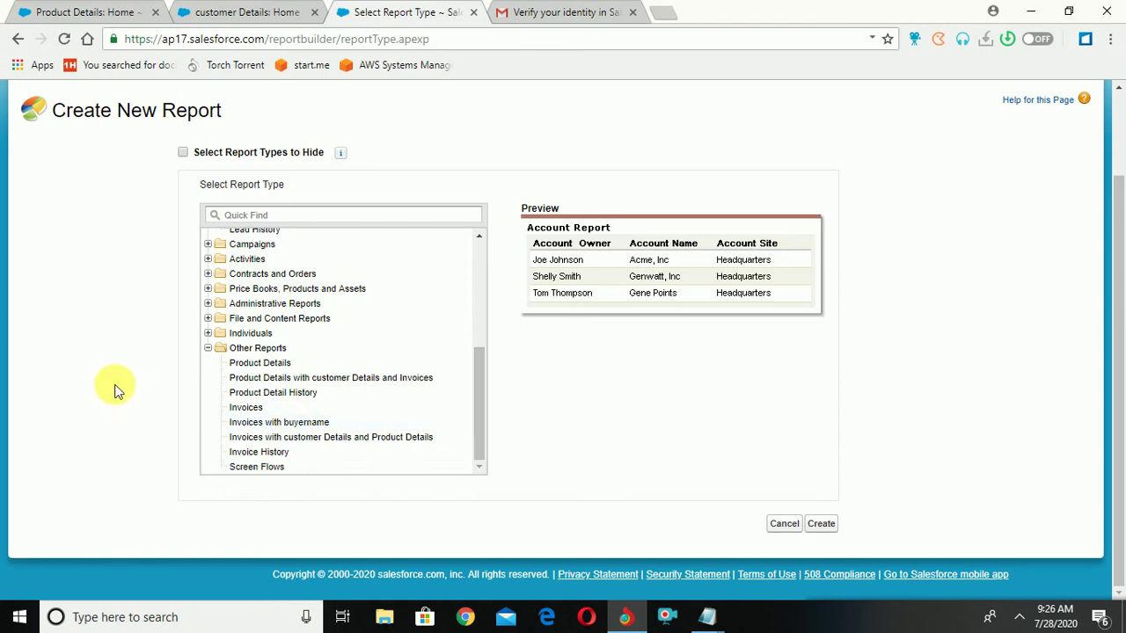
click(323, 377)
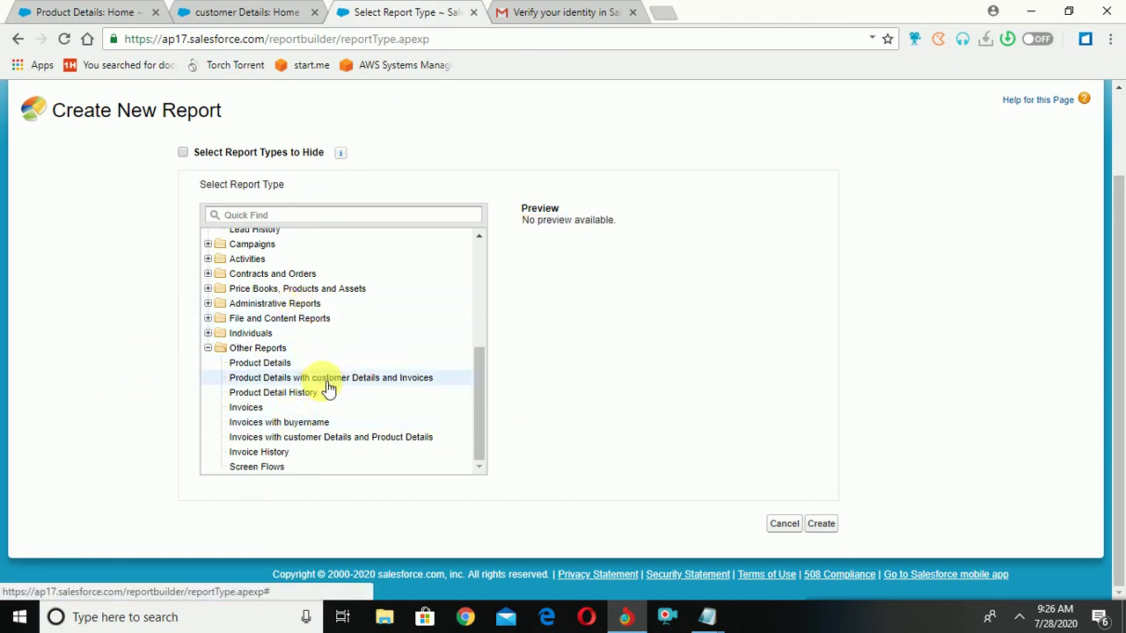
click(823, 528)
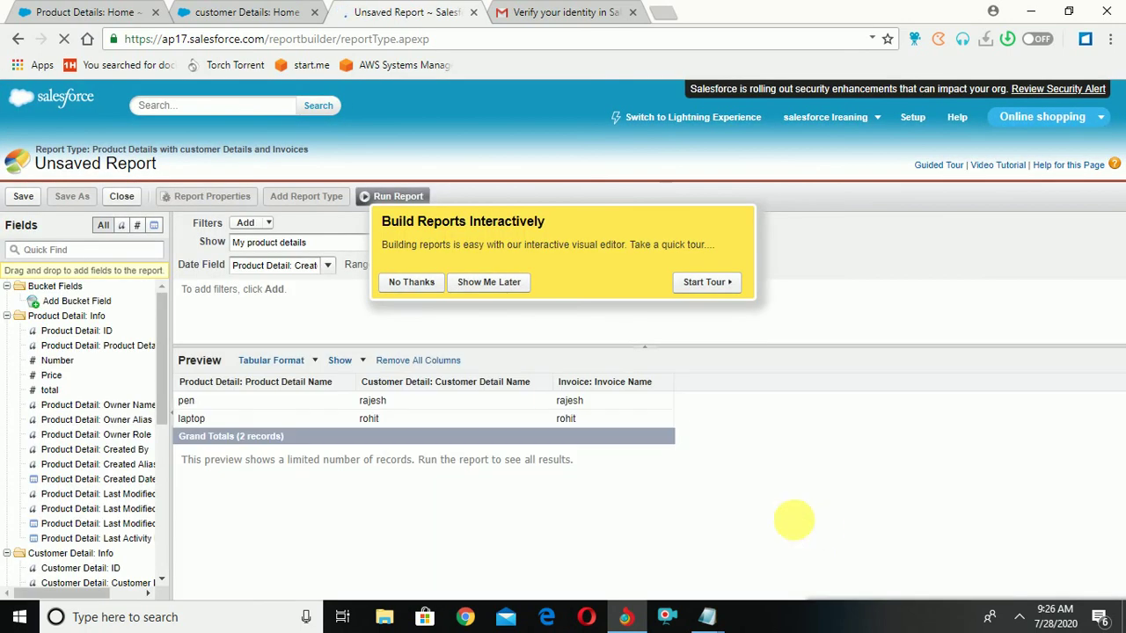
Decline the report builder tour and add the Product Detail Price field as a column after Product Detail Name.
click(412, 282)
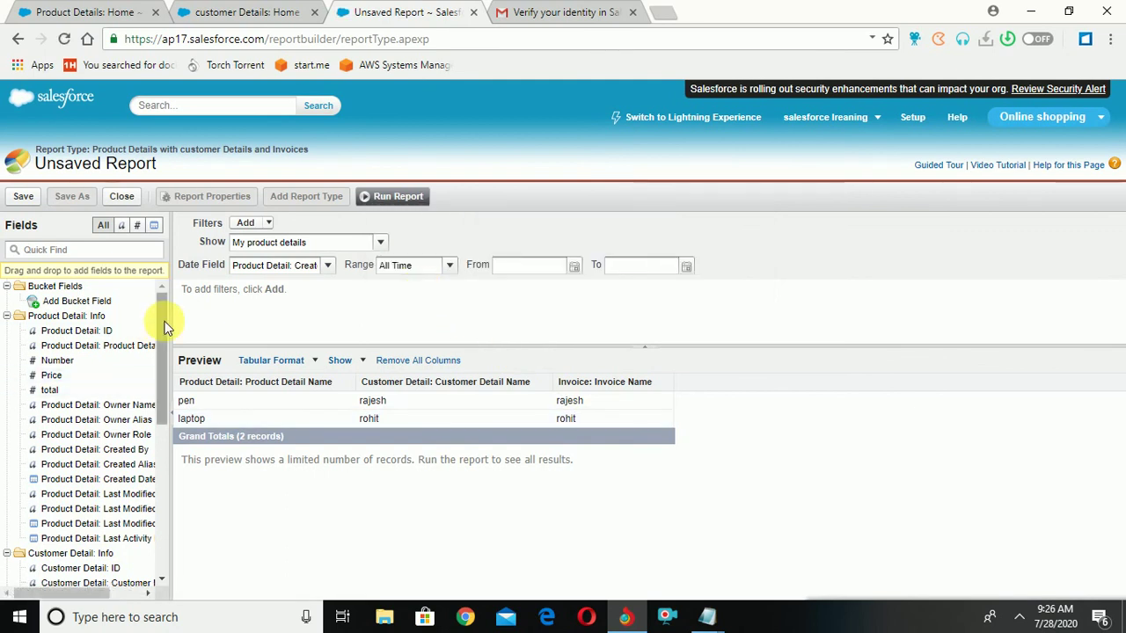
scroll(166, 332, down, 1)
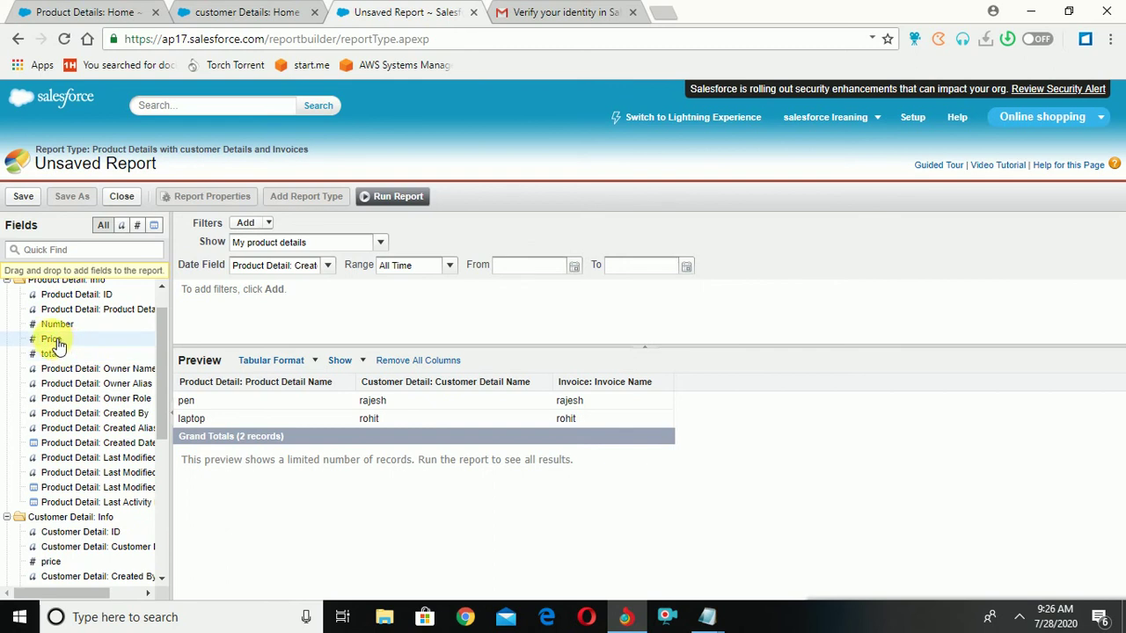
drag(58, 346, 352, 395)
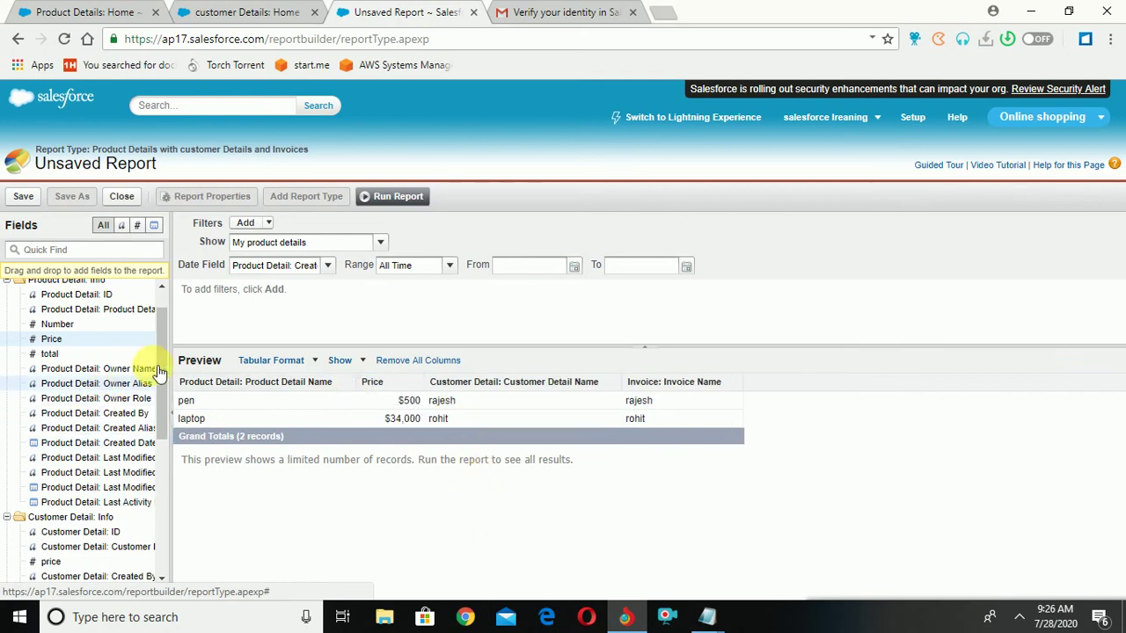
Add the Customer Detail: ID field as the first column of the report preview.
drag(157, 357, 169, 429)
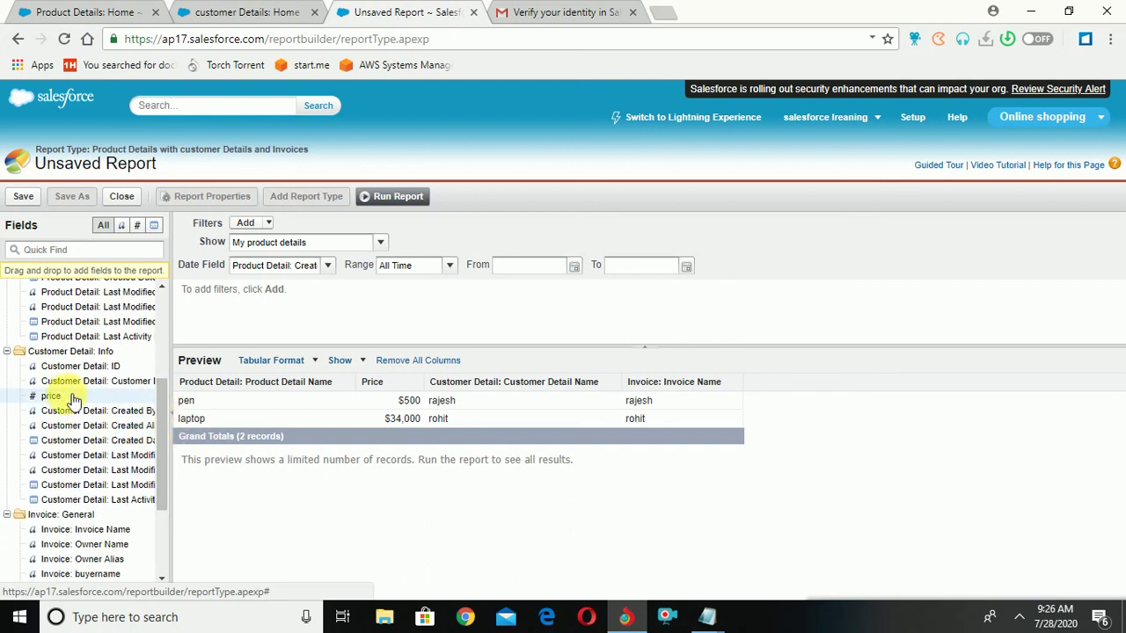
drag(78, 372, 596, 372)
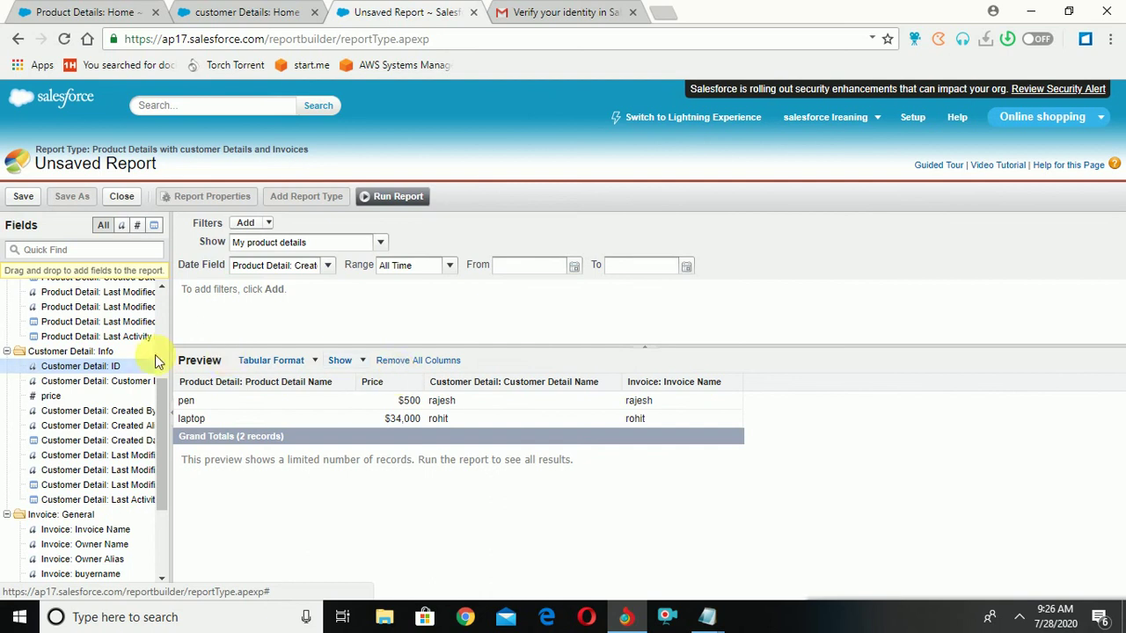
drag(114, 365, 208, 384)
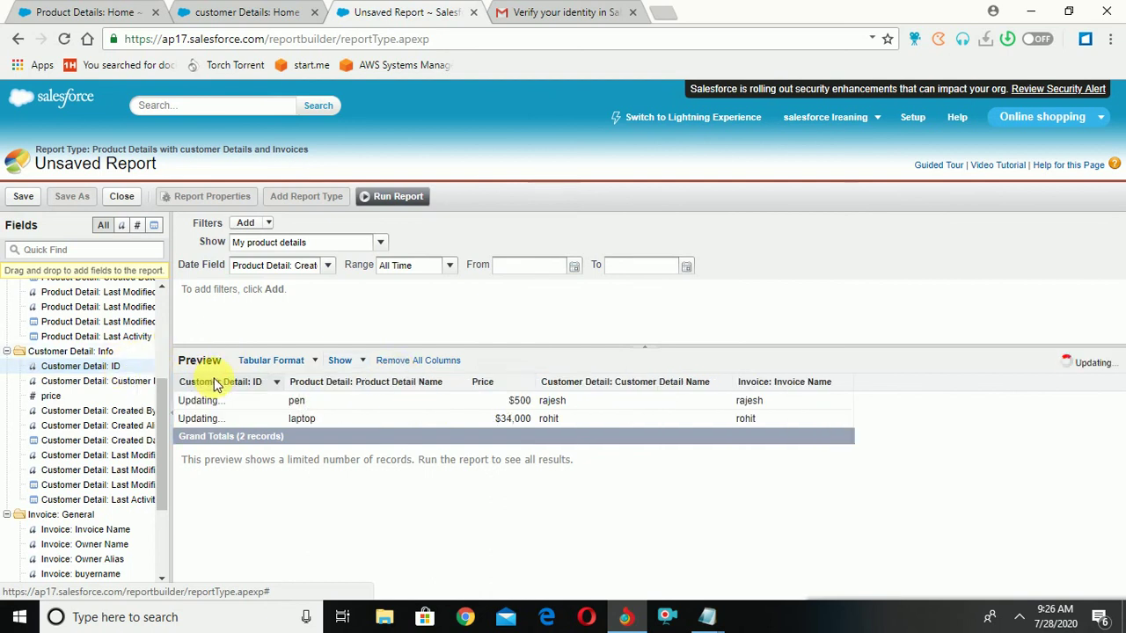
Add the Product Detail Number field as a column directly after Customer Detail: ID.
drag(160, 413, 167, 323)
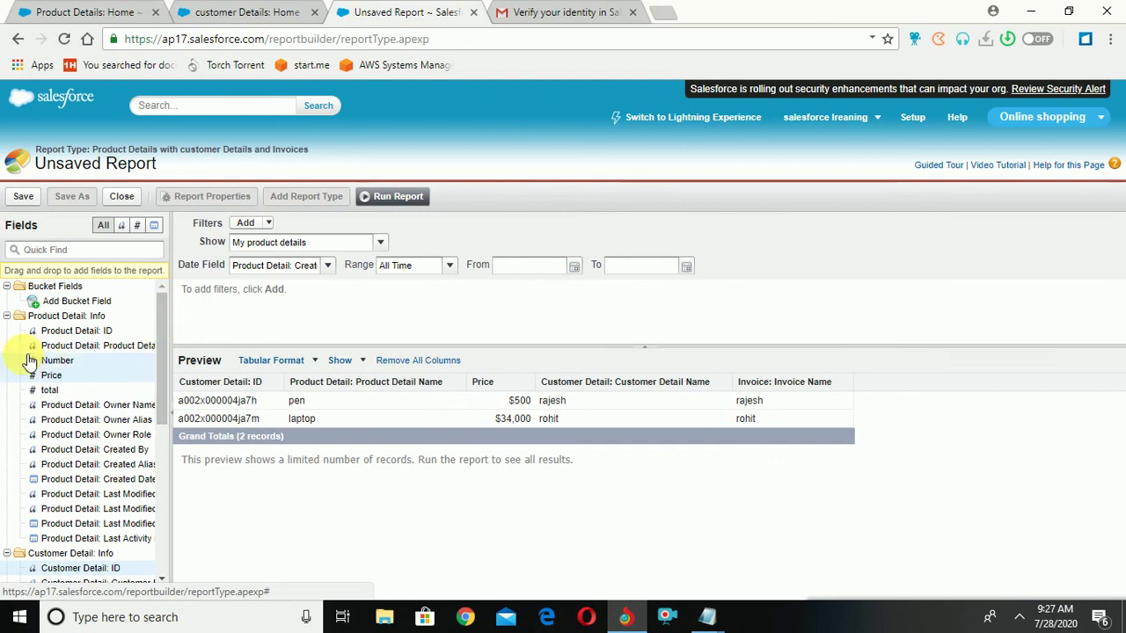
drag(44, 361, 299, 377)
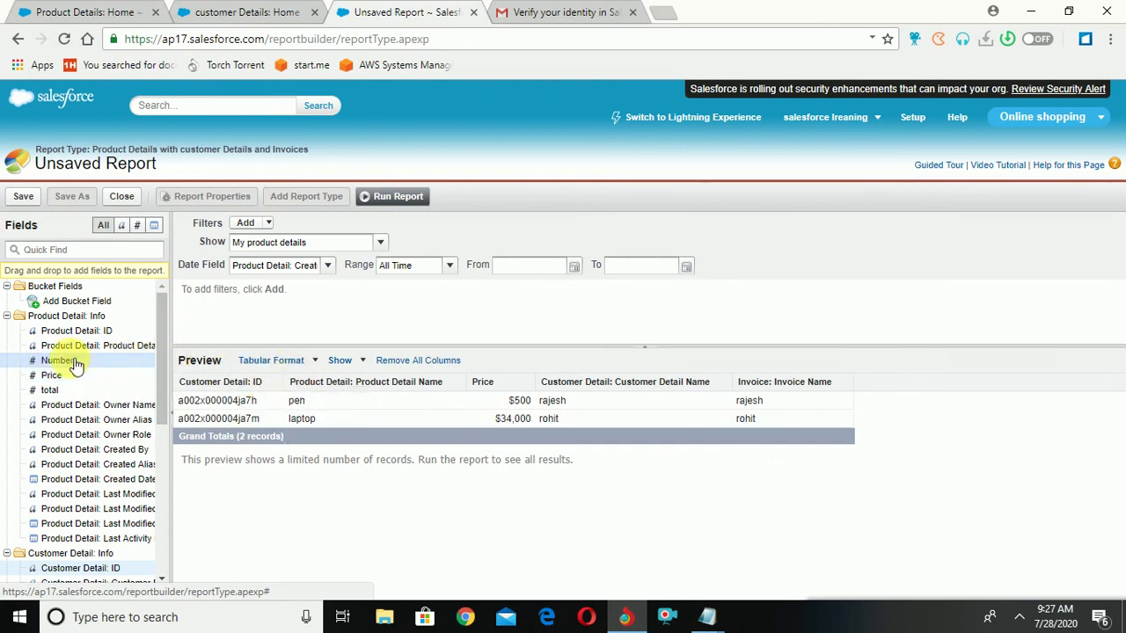
drag(75, 364, 240, 386)
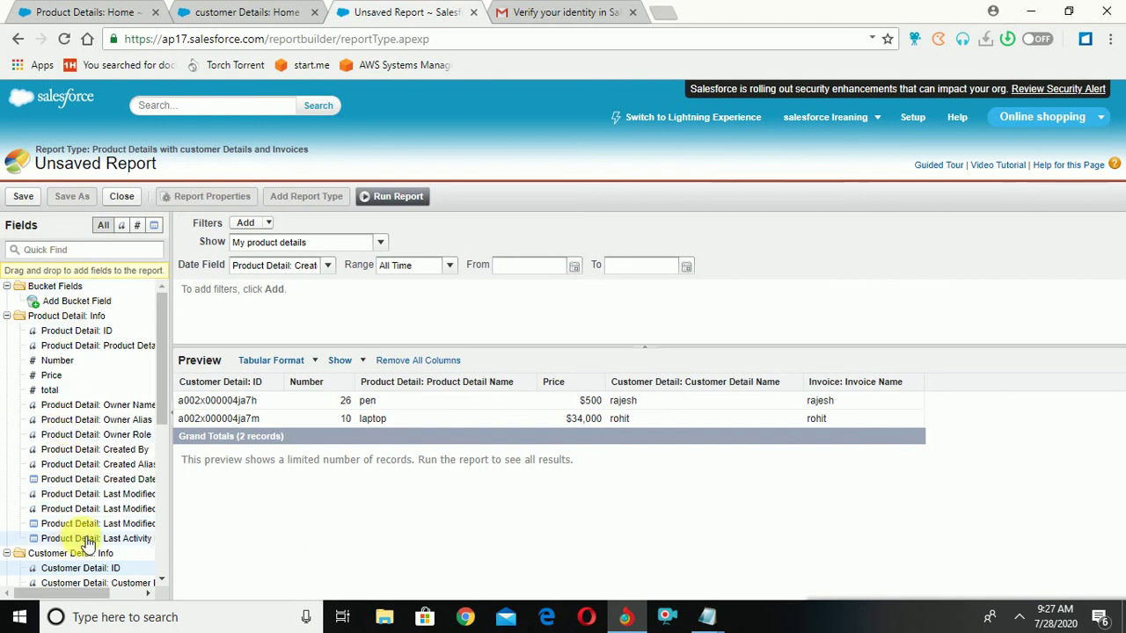
Review the report's available fields by text, number and date type, and return to showing all fields.
drag(164, 372, 156, 223)
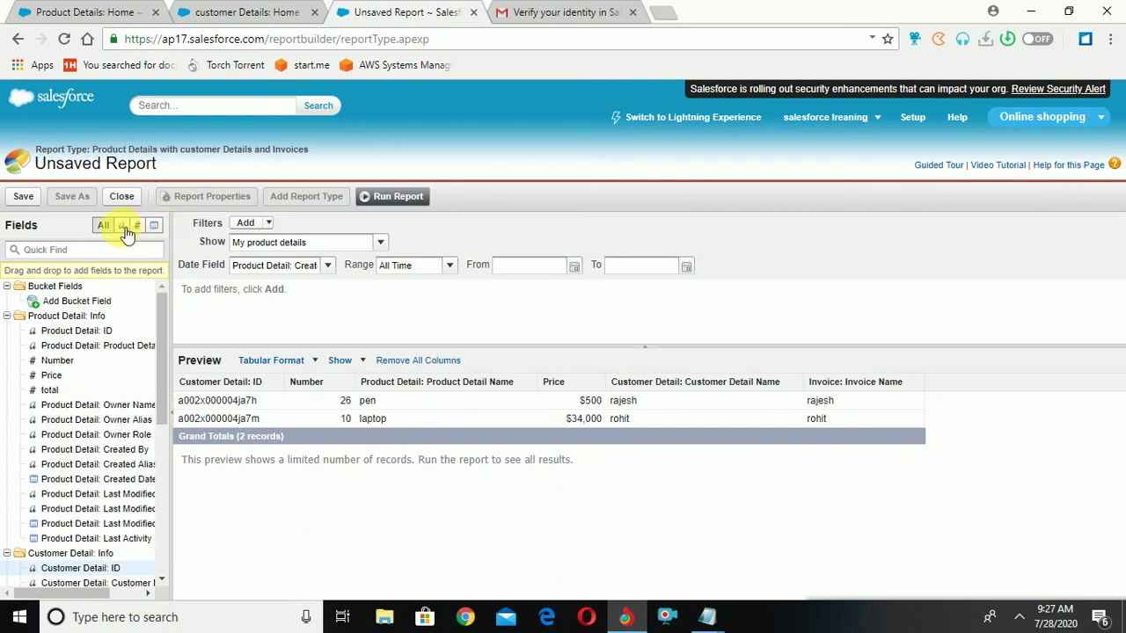
click(124, 226)
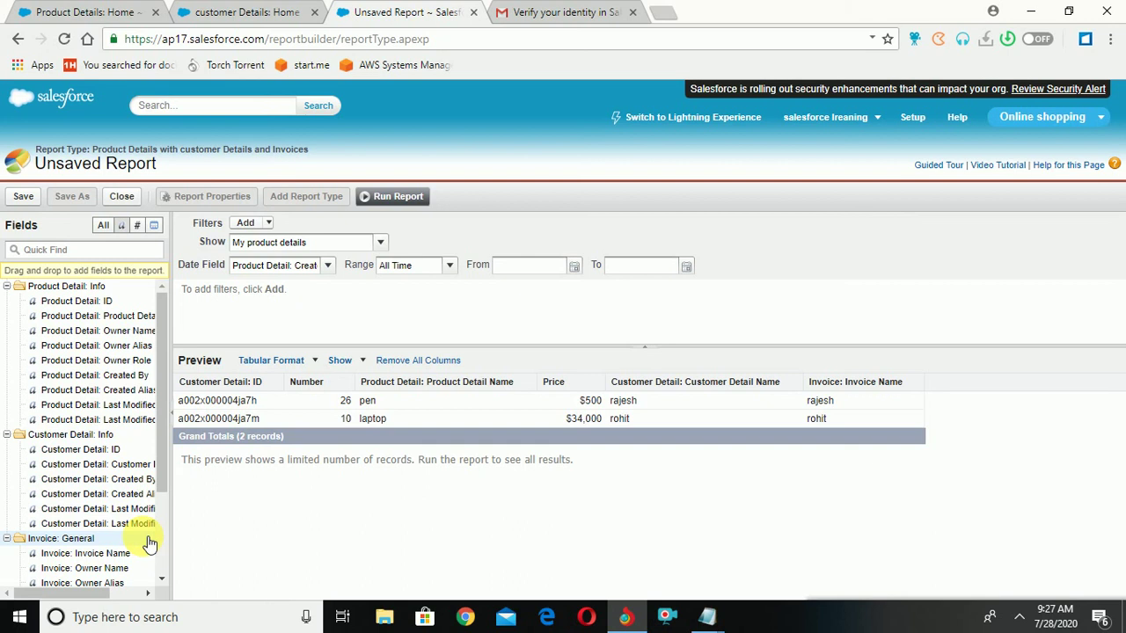
click(139, 226)
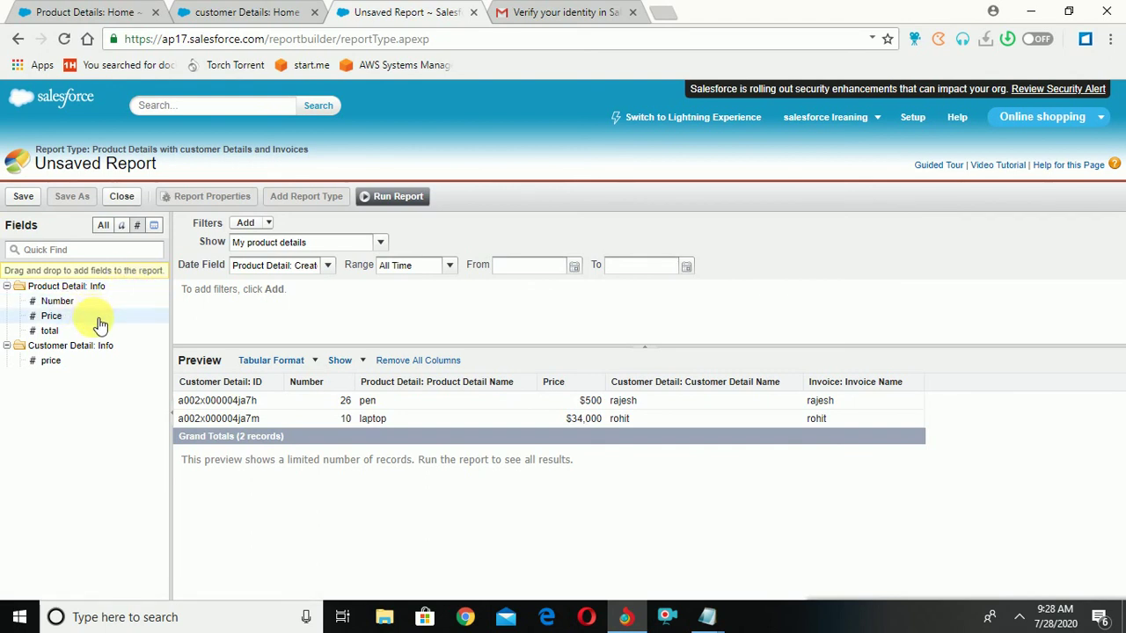
click(154, 226)
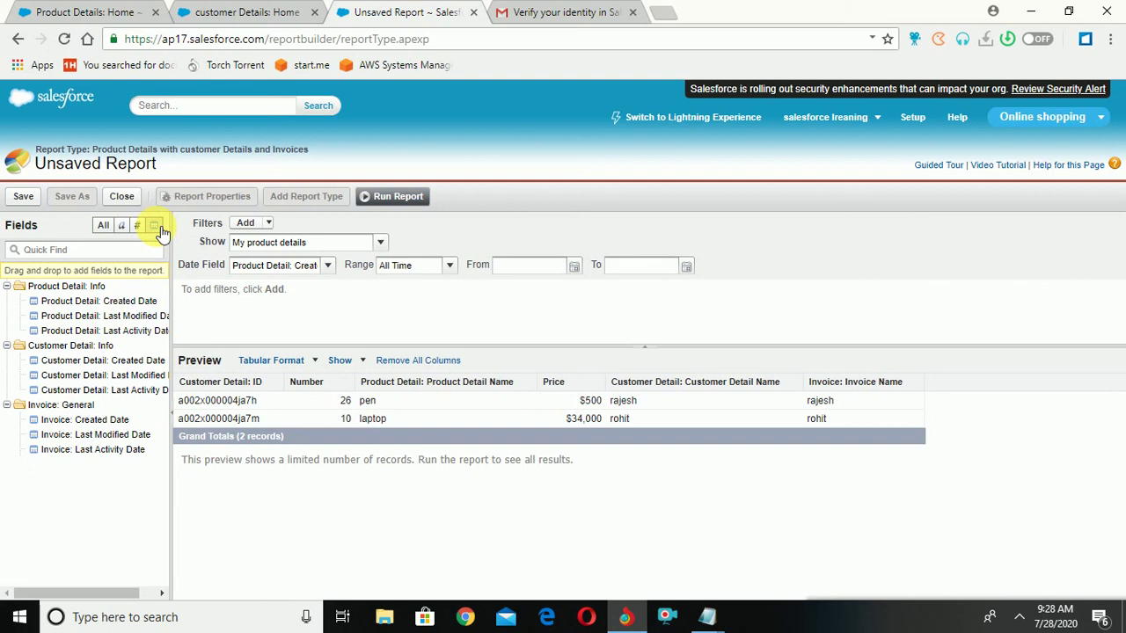
click(104, 226)
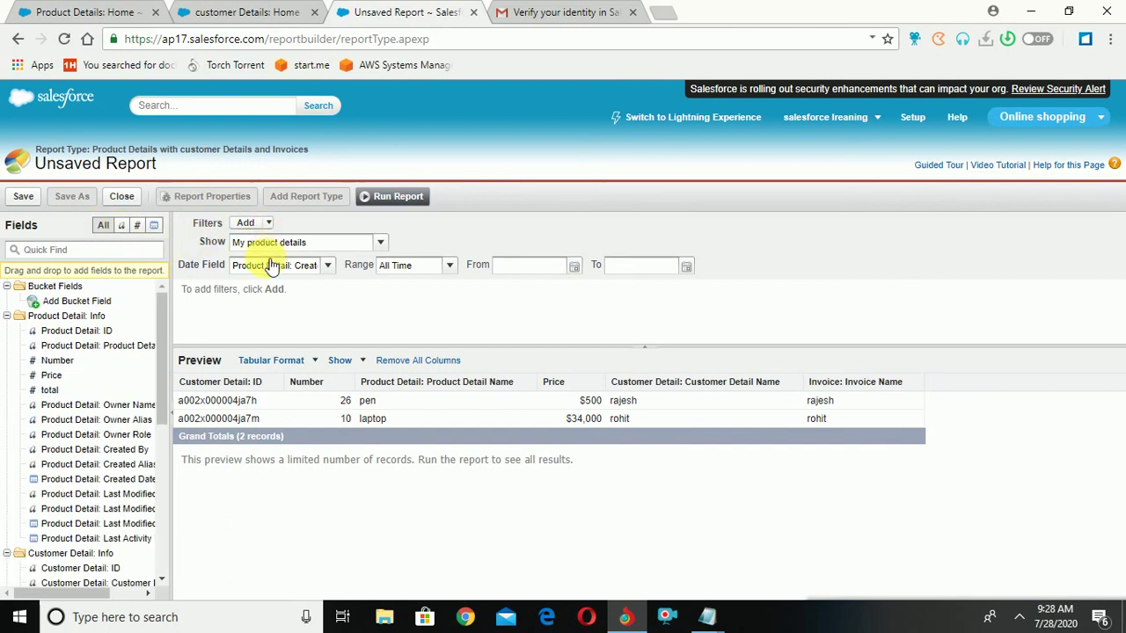
Add a field filter that limits the report to records with Price greater than 3000.
click(269, 226)
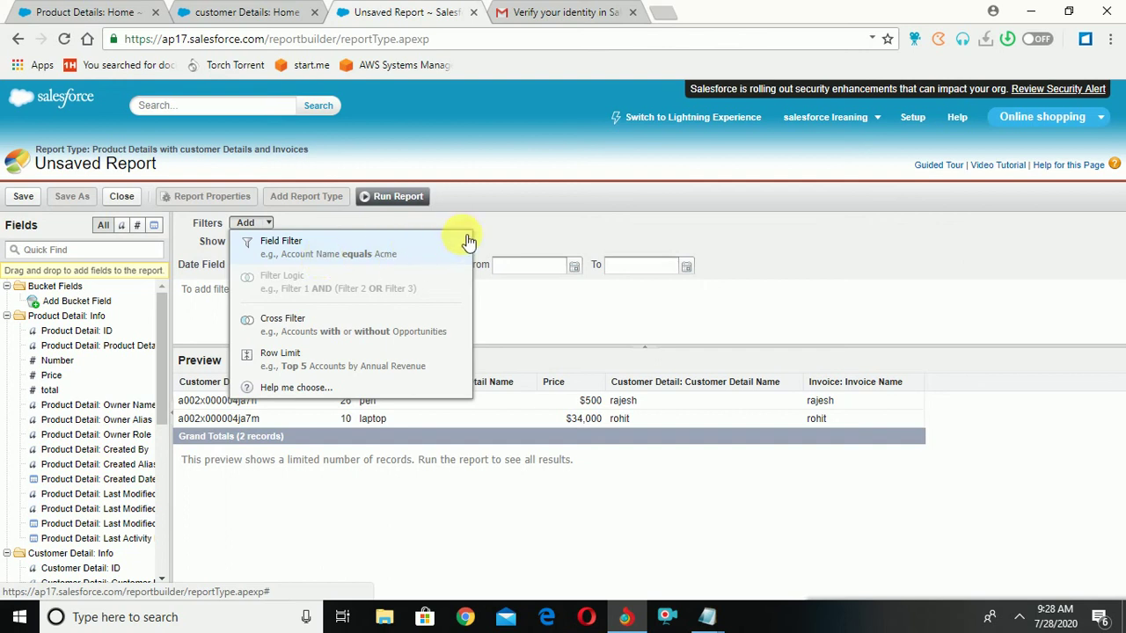
click(515, 223)
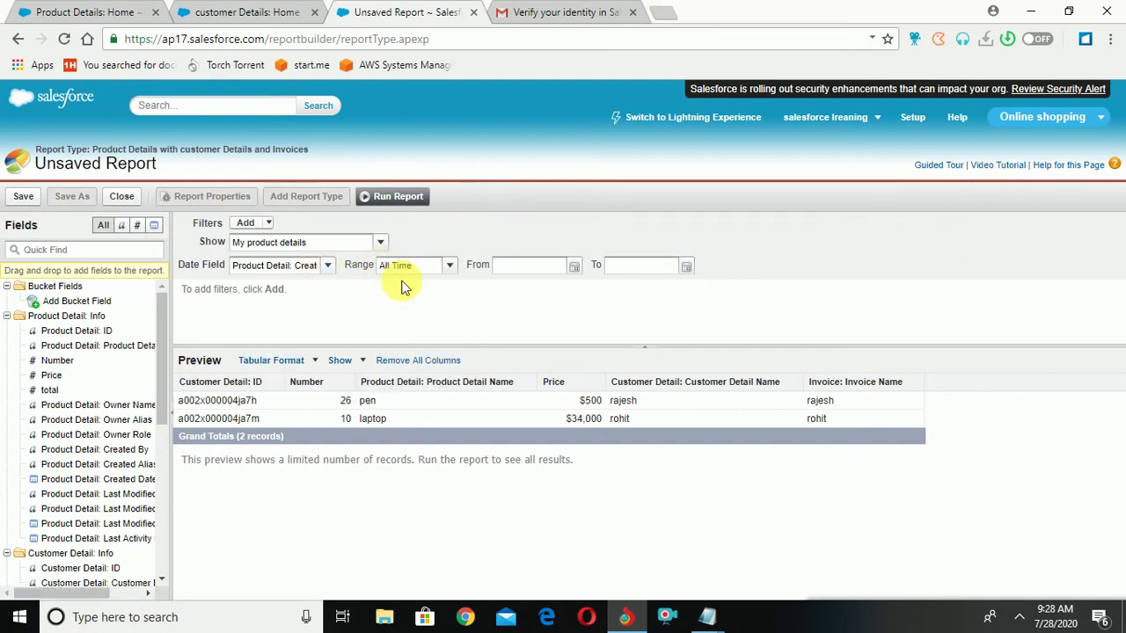
click(249, 227)
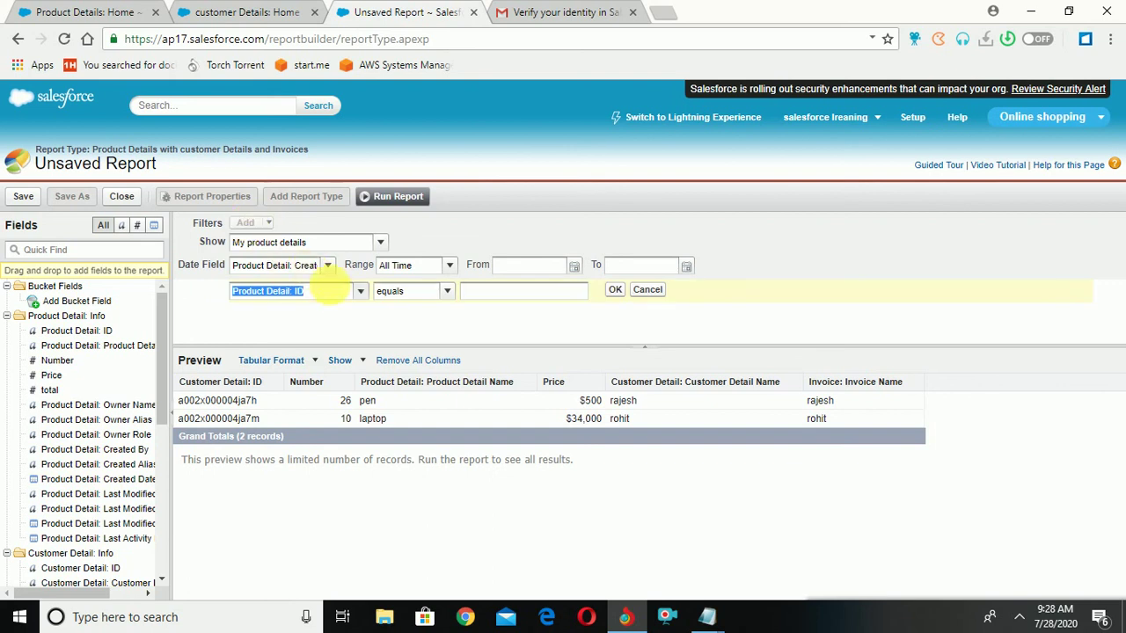
click(362, 294)
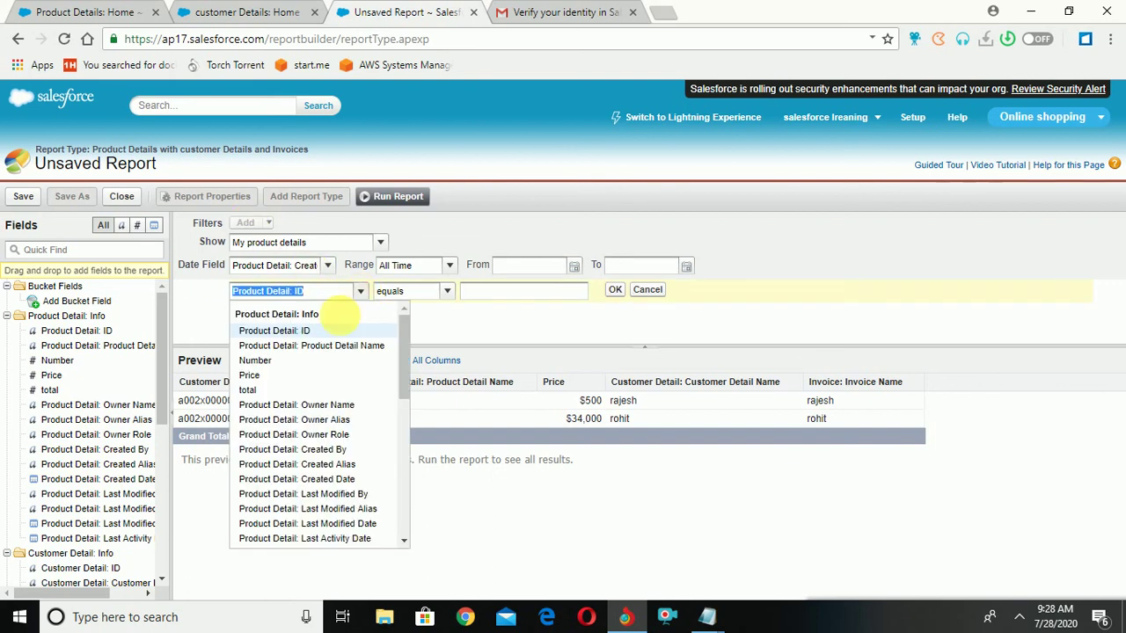
click(264, 376)
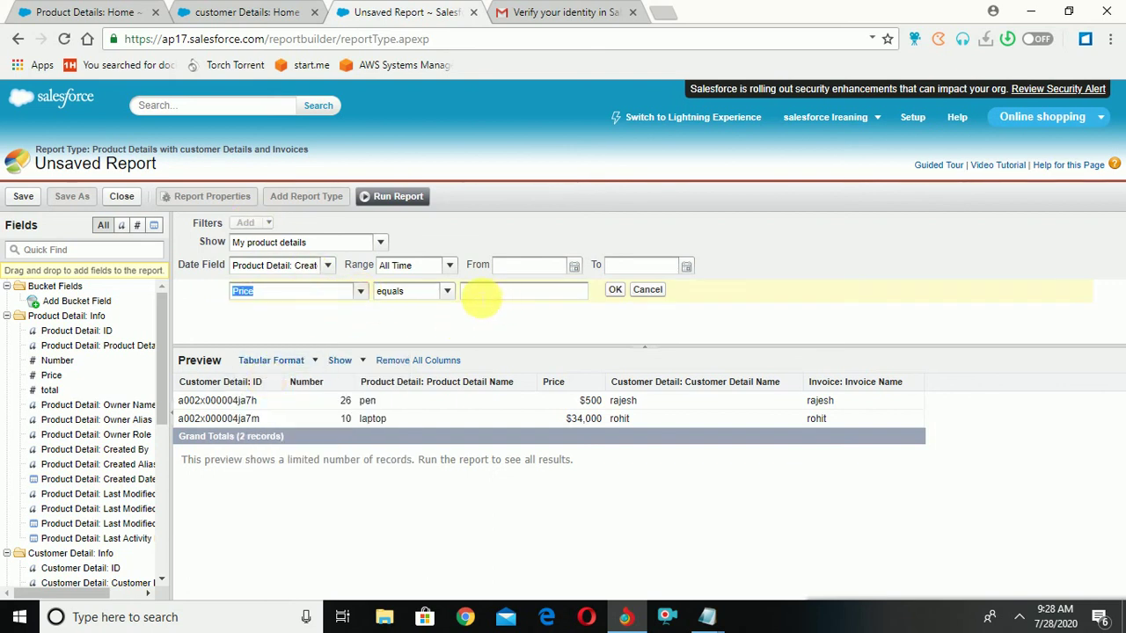
click(450, 294)
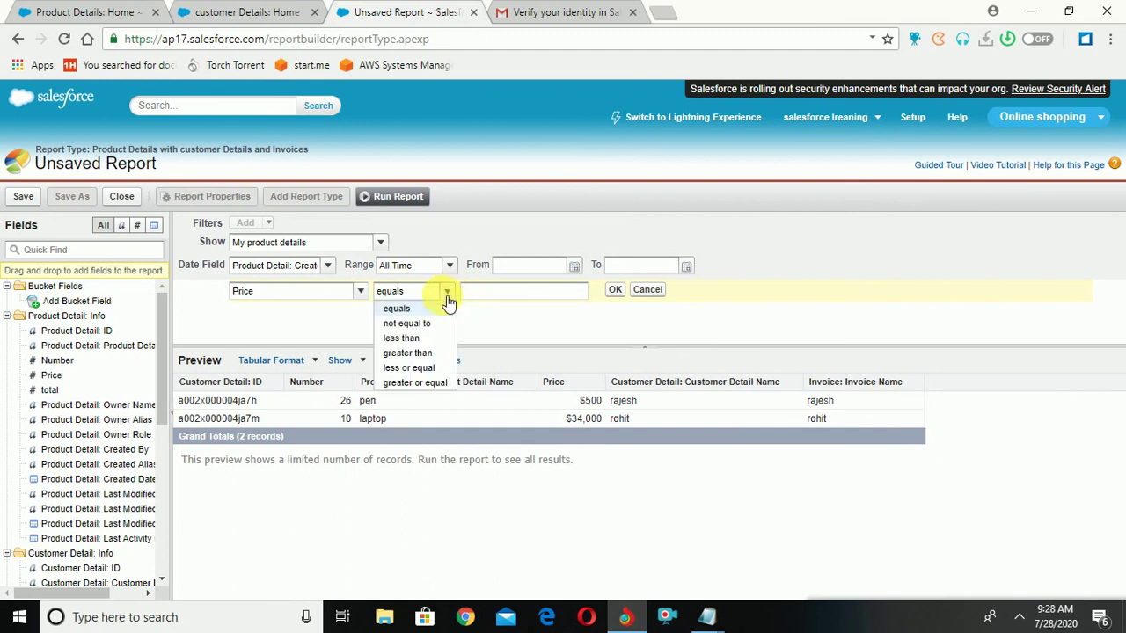
click(432, 354)
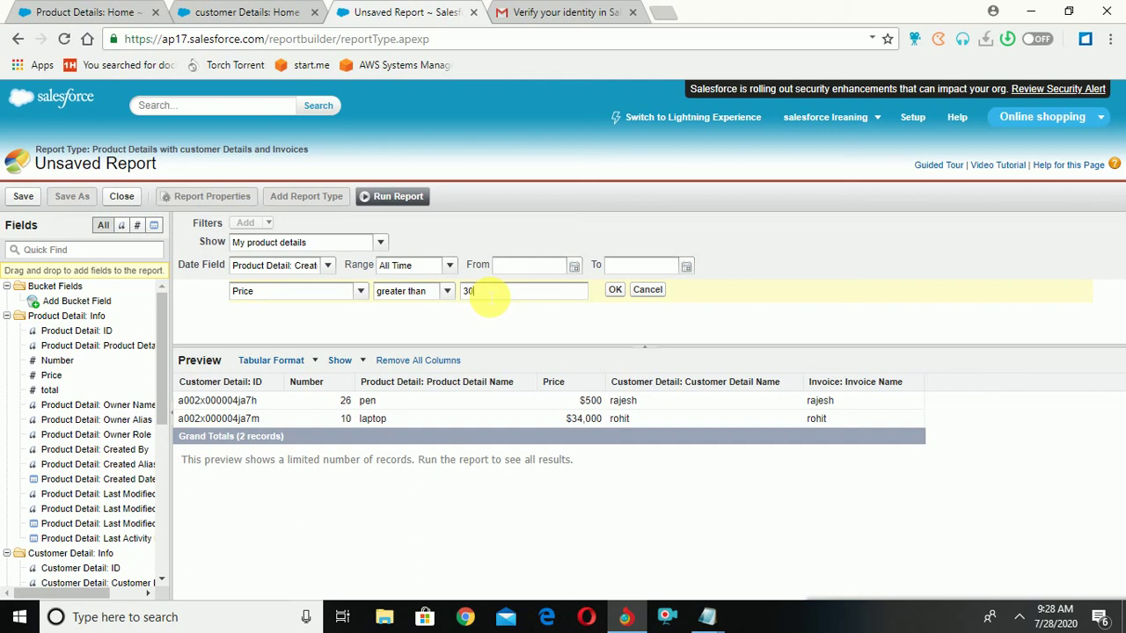
click(616, 290)
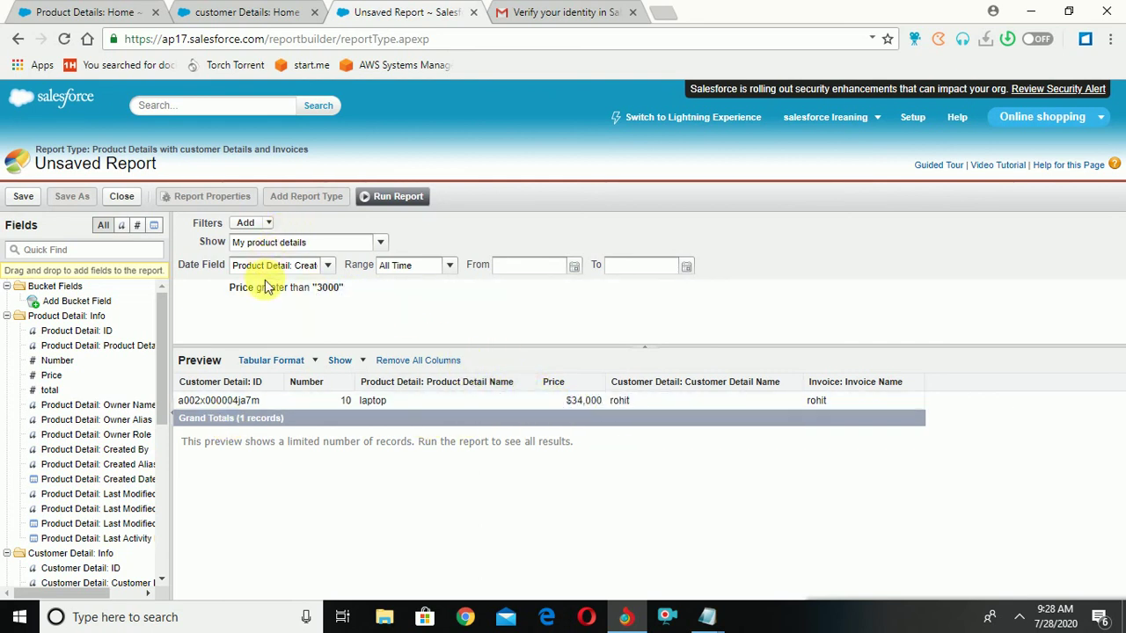
Remove the Price field filter from the report.
mouse_move(294, 289)
click(393, 288)
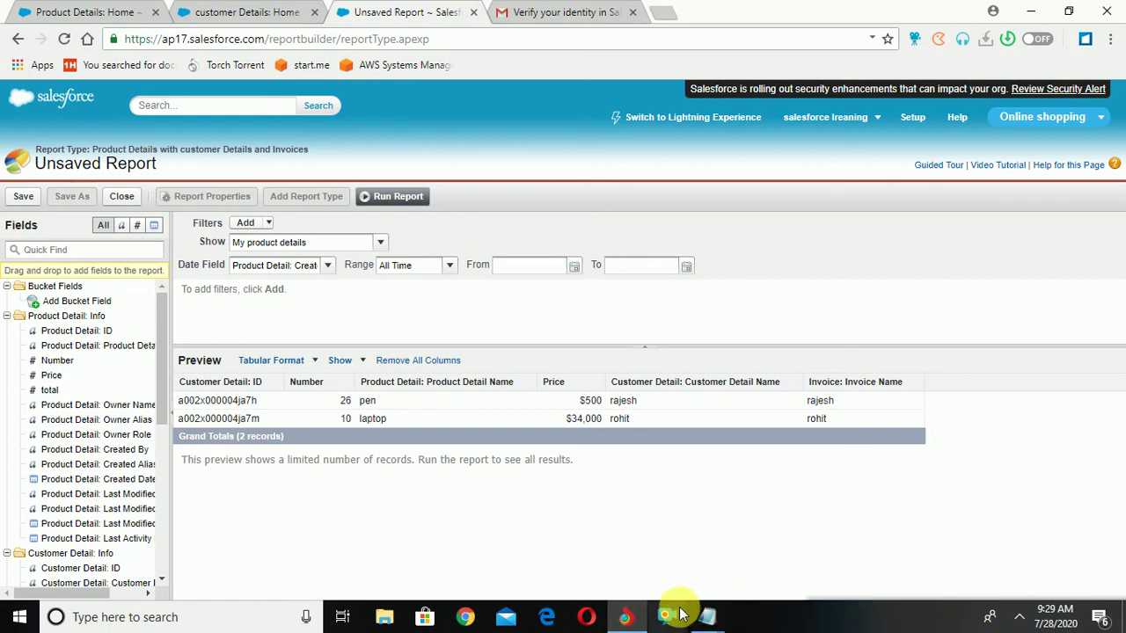
click(1021, 618)
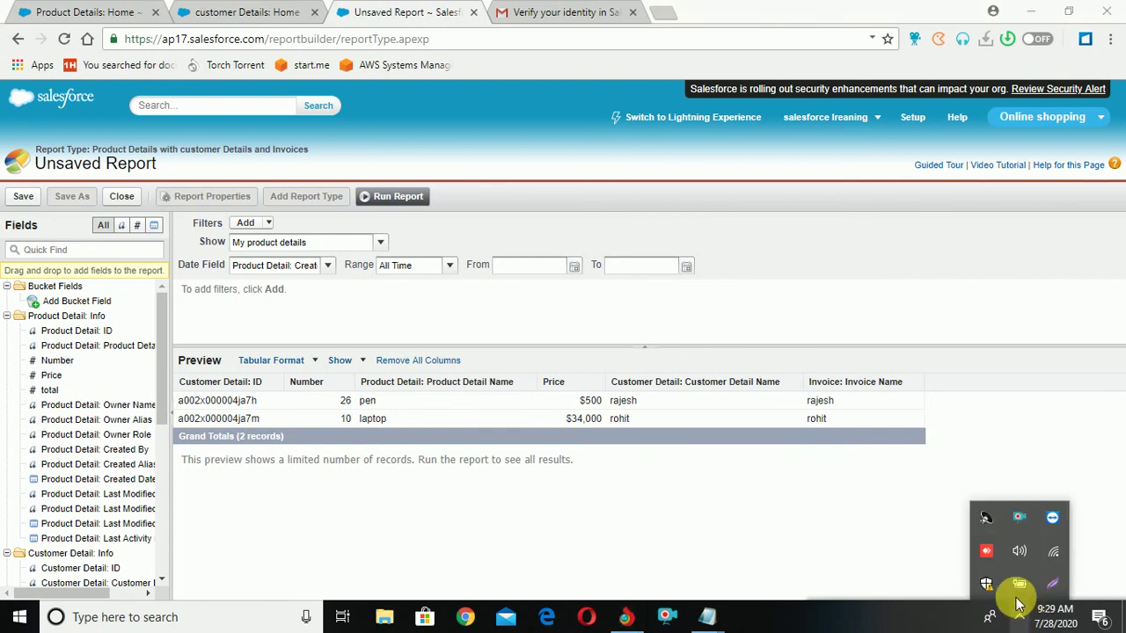
click(958, 393)
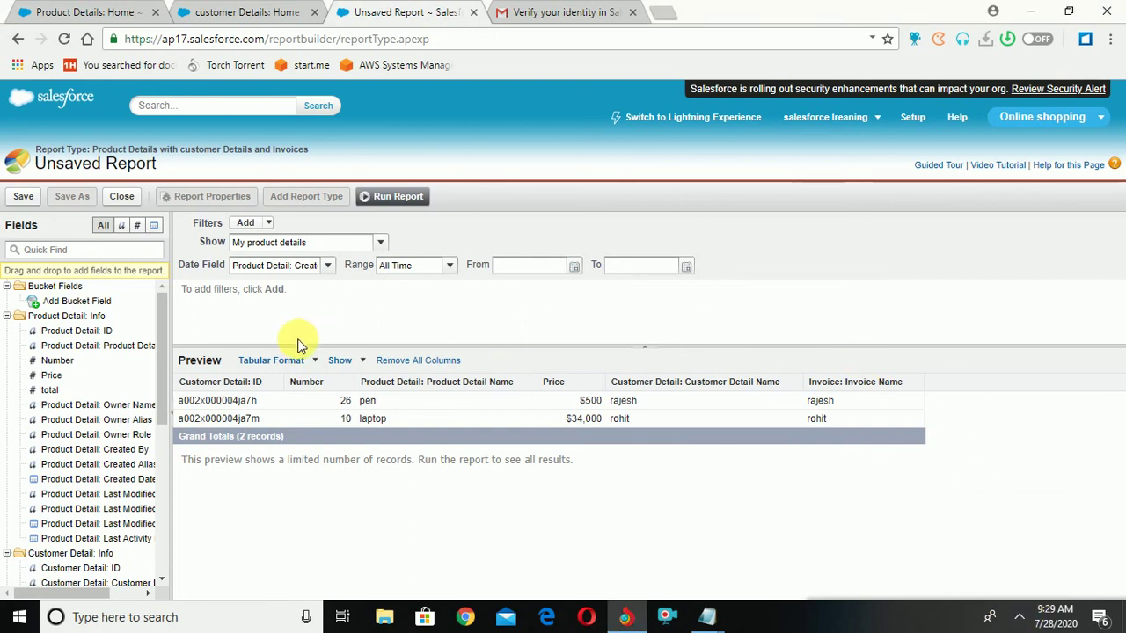
Review the cross filter's with/without choices and the row limit's sort order choices, cancelling both filters without applying them.
click(268, 224)
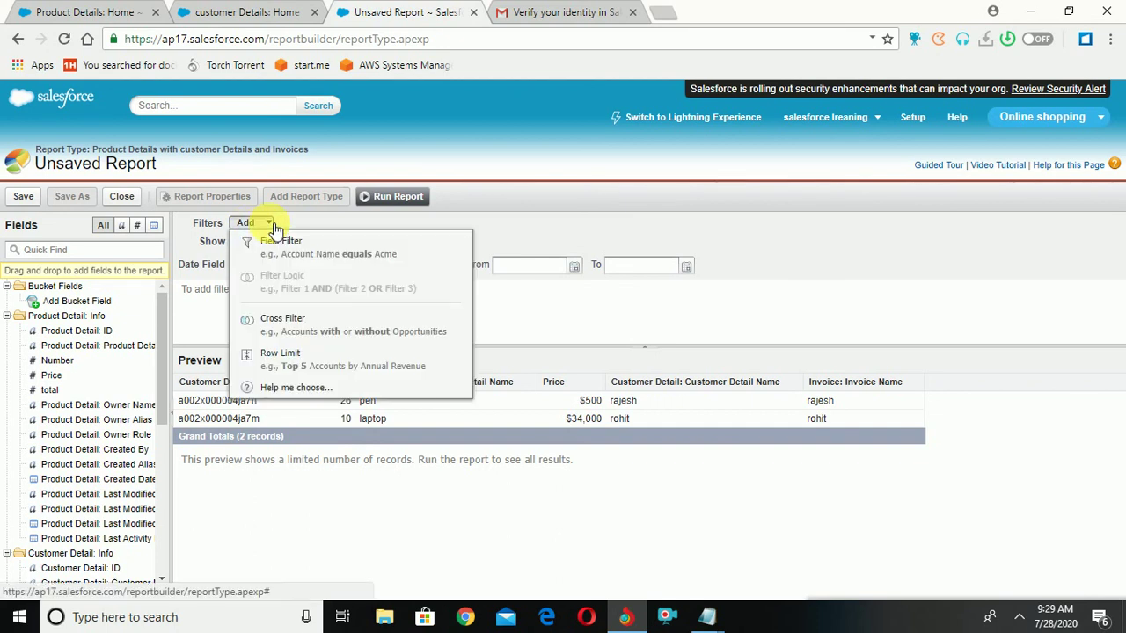
click(279, 322)
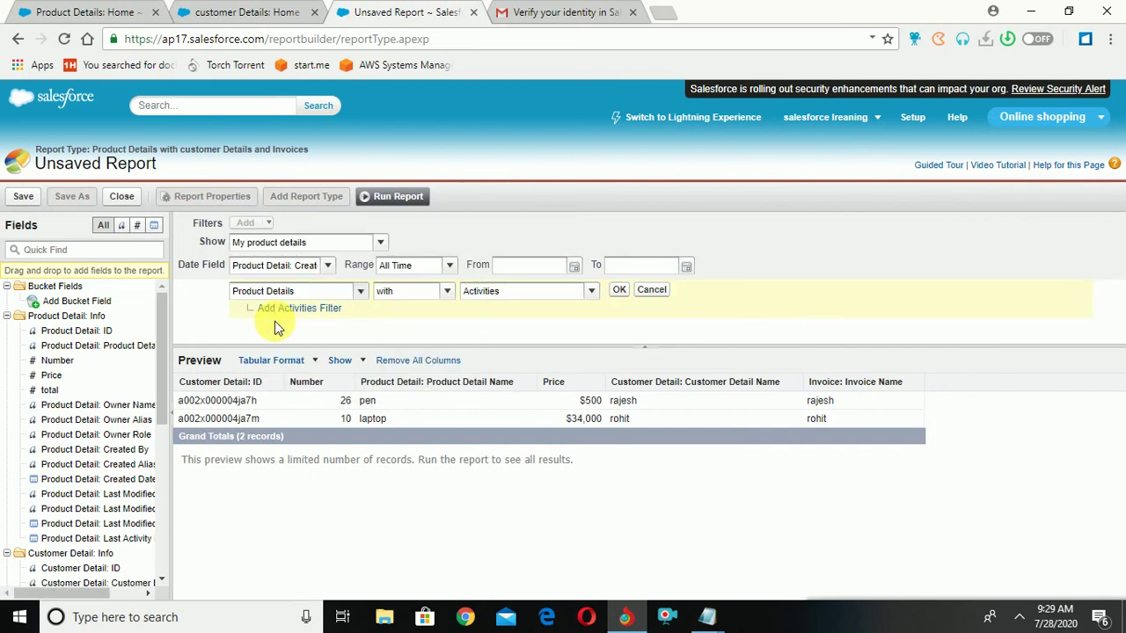
click(448, 292)
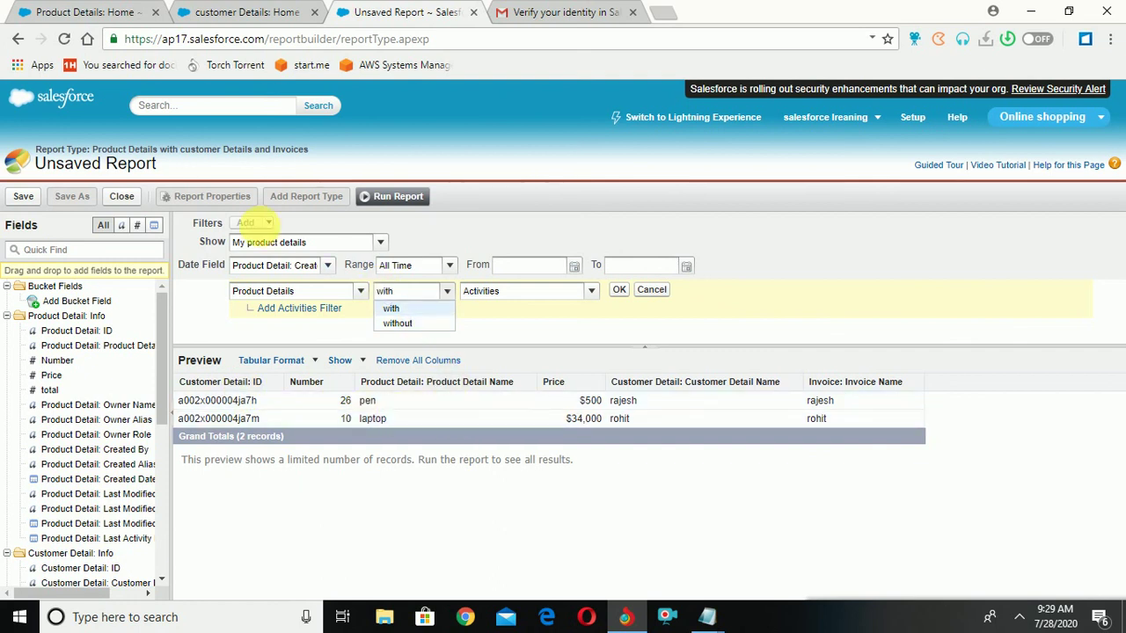
click(653, 292)
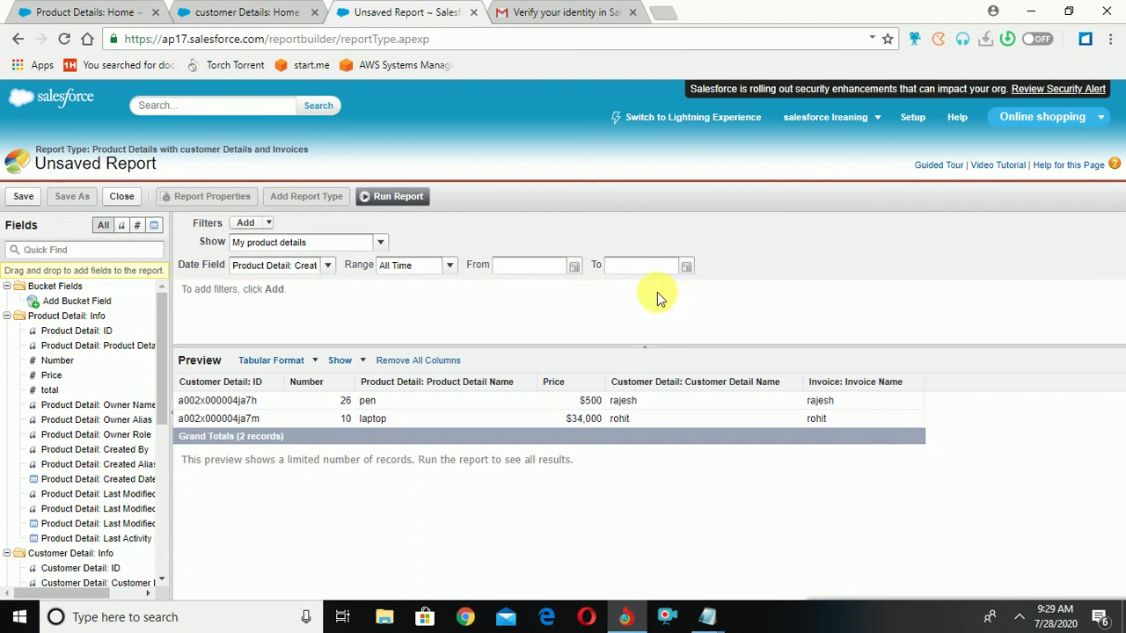
click(269, 225)
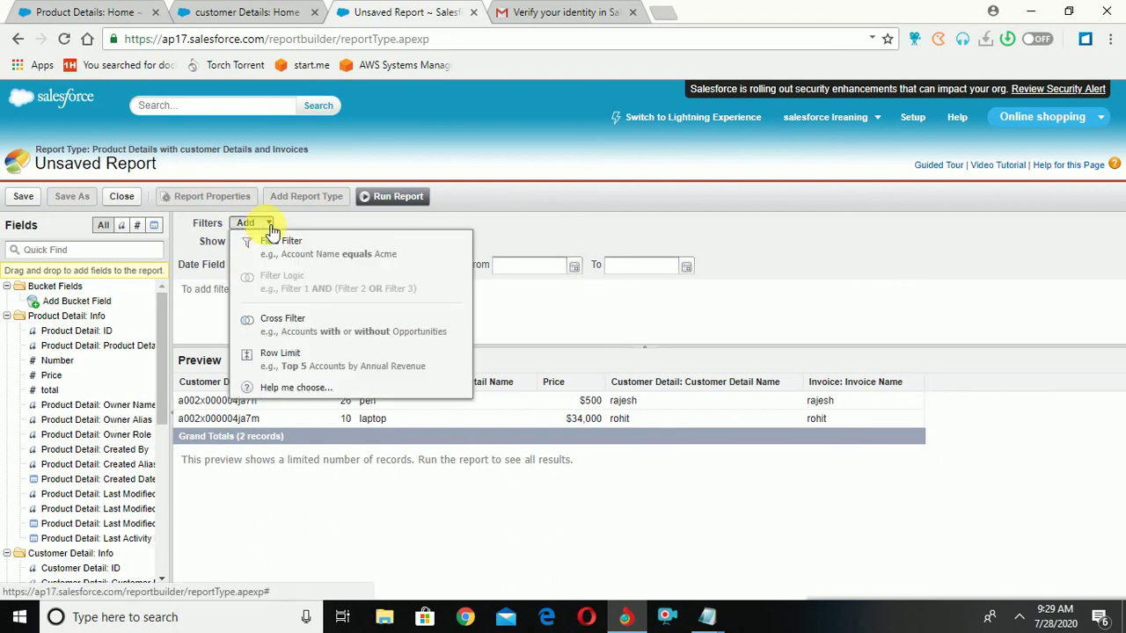
click(291, 359)
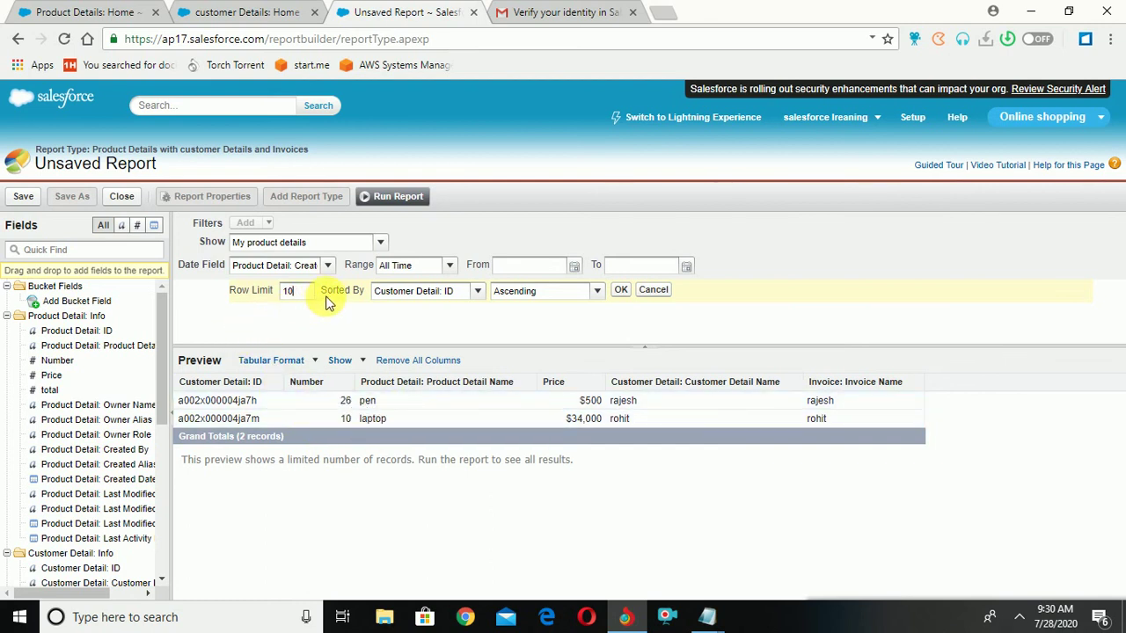
click(595, 297)
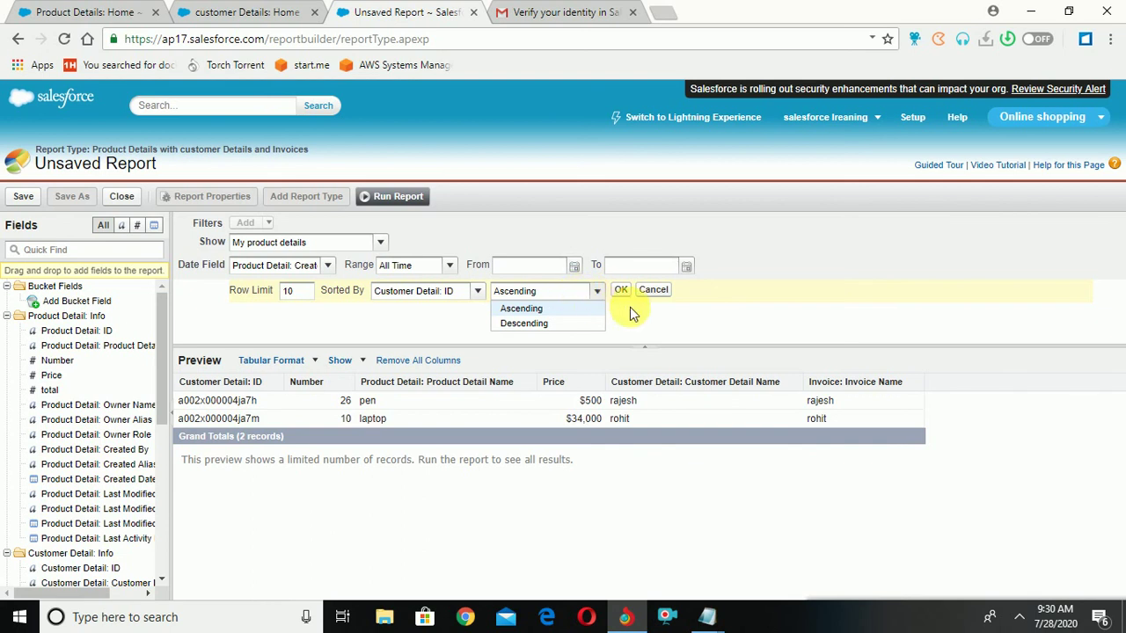
click(655, 292)
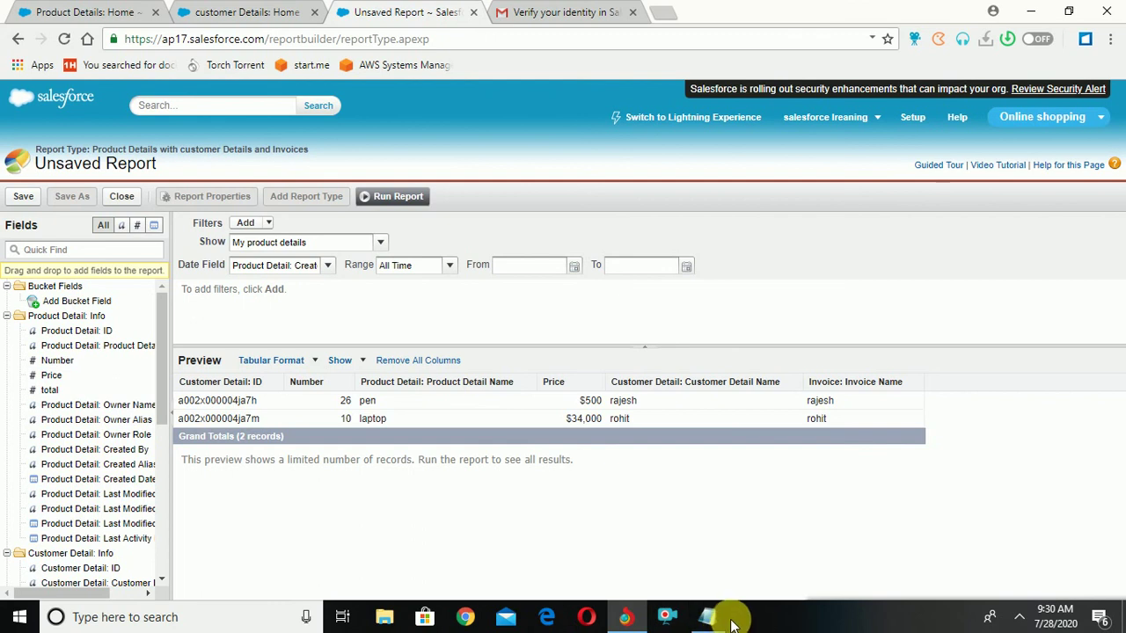
Switch to the report notes in Notepad, read the section on Salesforce report types, and return to the report builder.
mouse_move(714, 622)
click(637, 550)
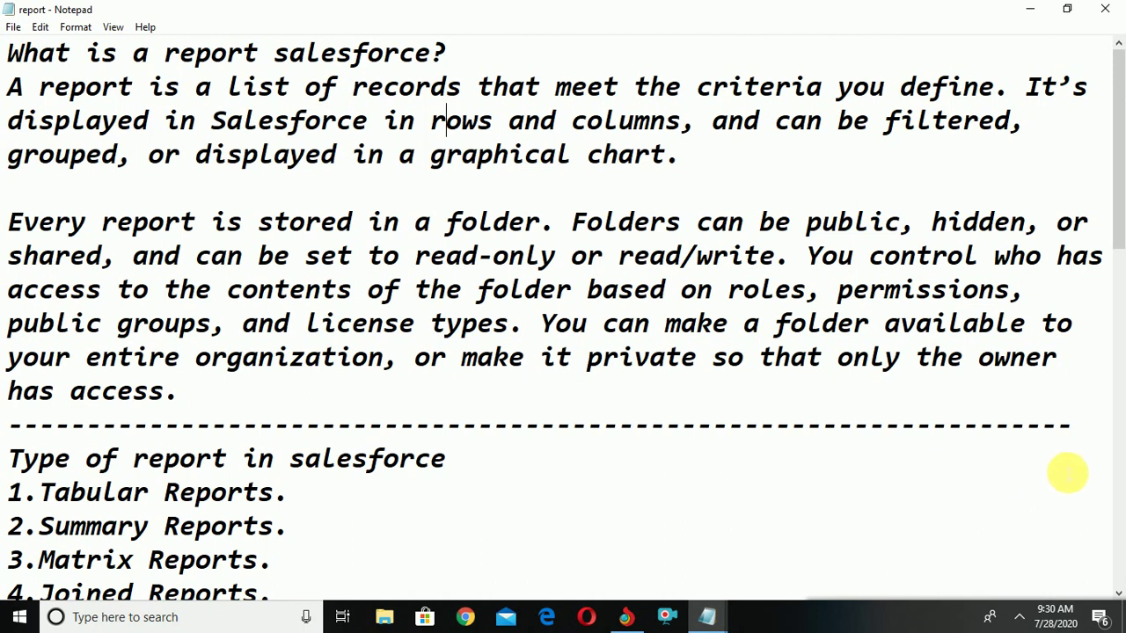
click(1119, 593)
click(1118, 593)
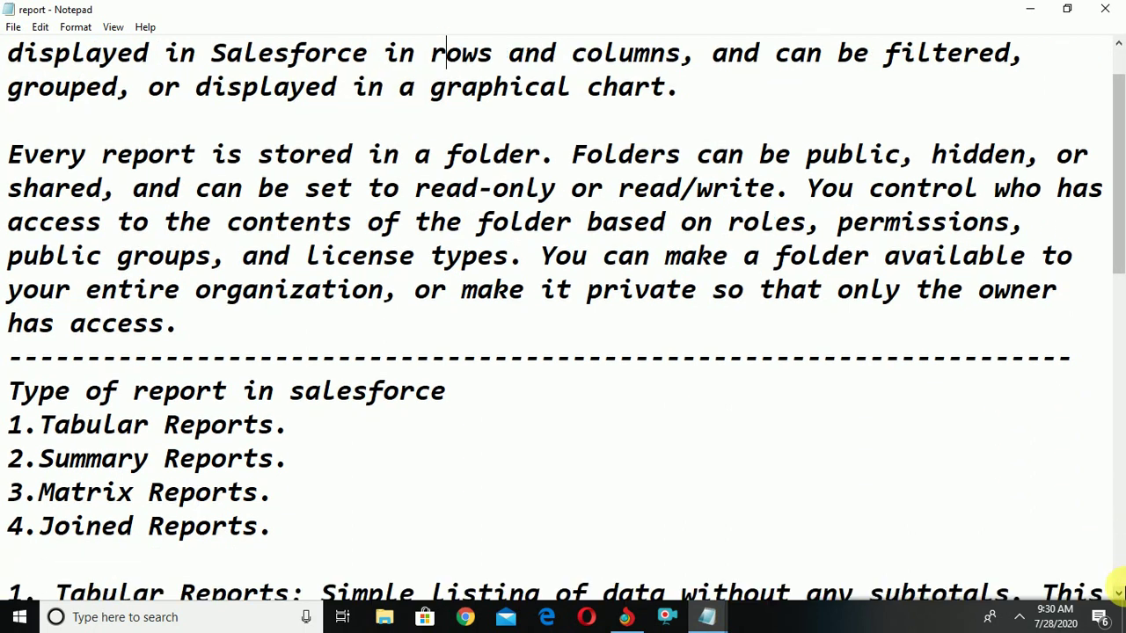
click(1118, 593)
click(1118, 592)
click(1118, 593)
click(1119, 592)
click(1119, 592)
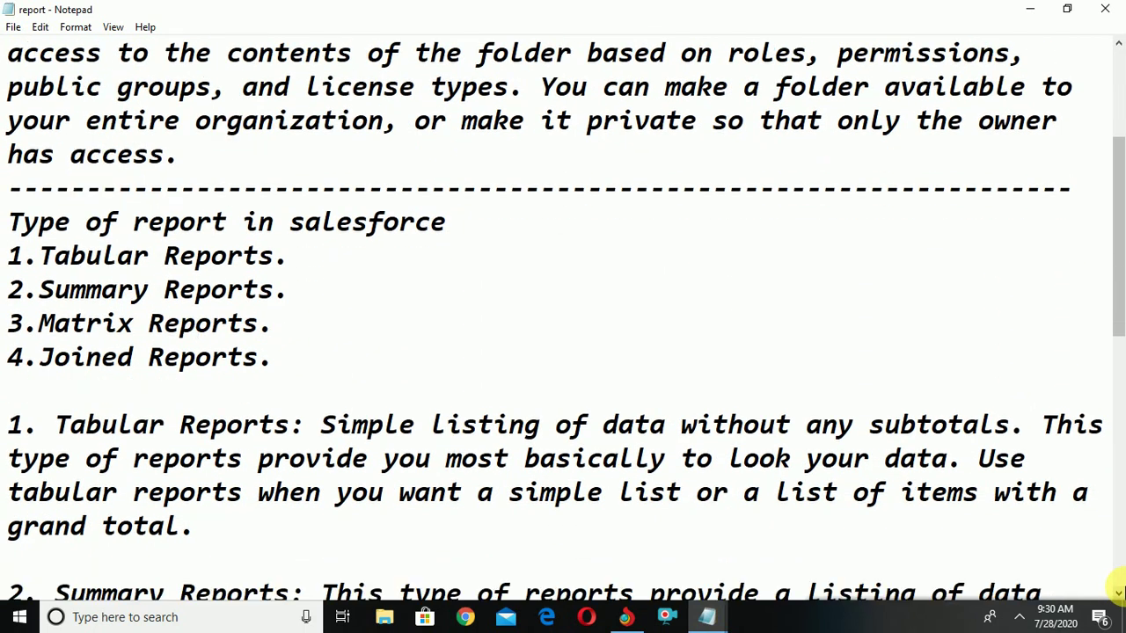
click(1119, 592)
click(1118, 593)
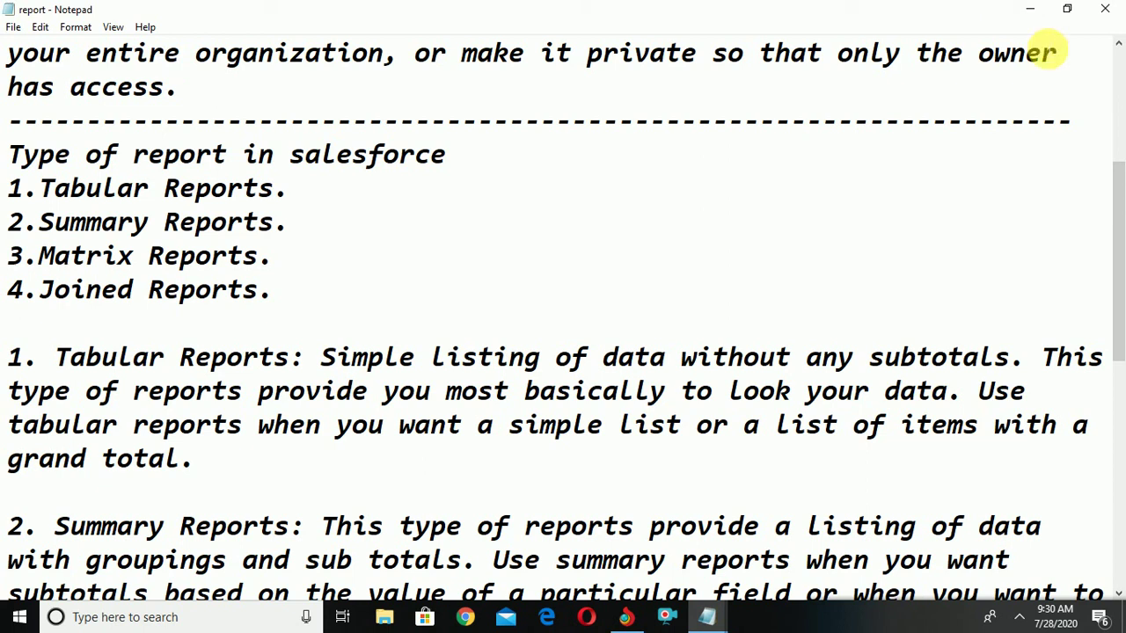
click(1033, 8)
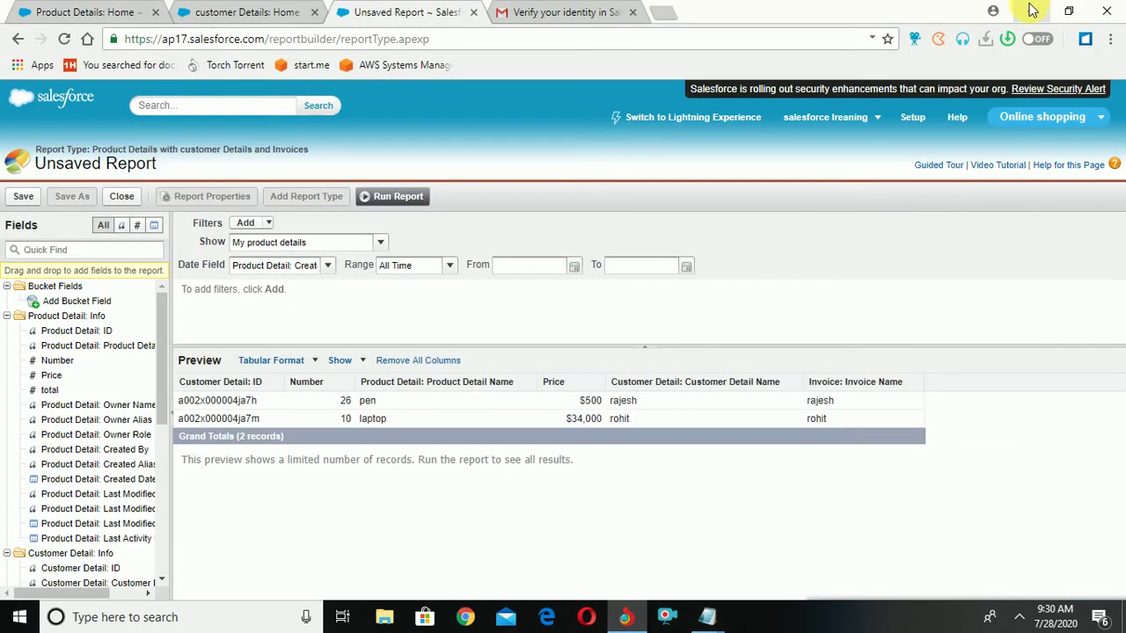
Keep the report in Tabular format and run it.
click(314, 361)
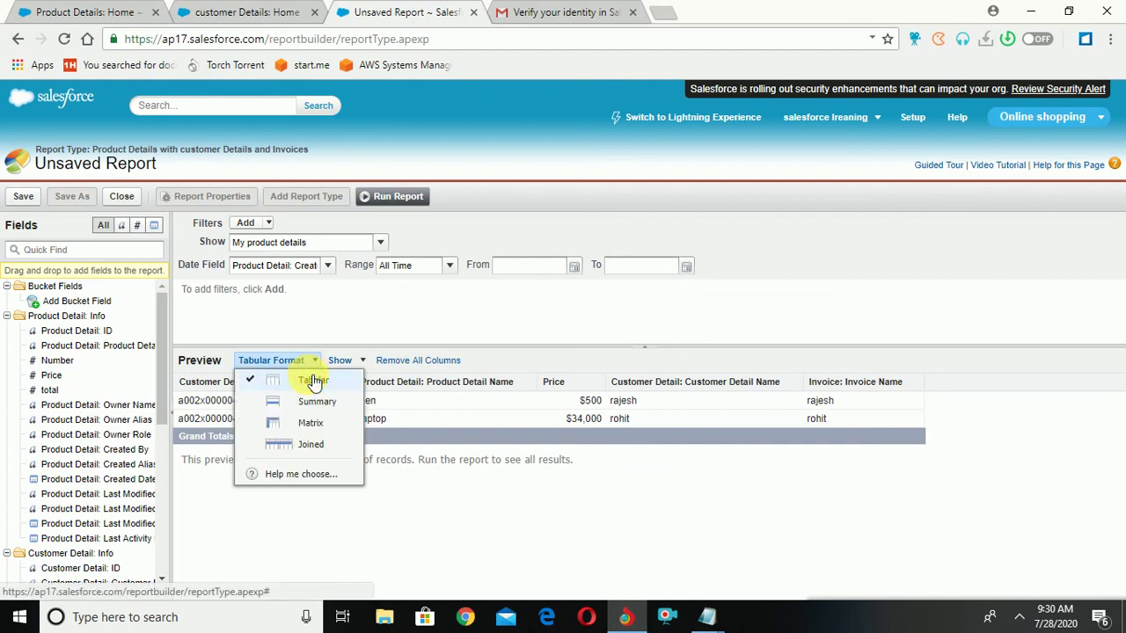
click(307, 378)
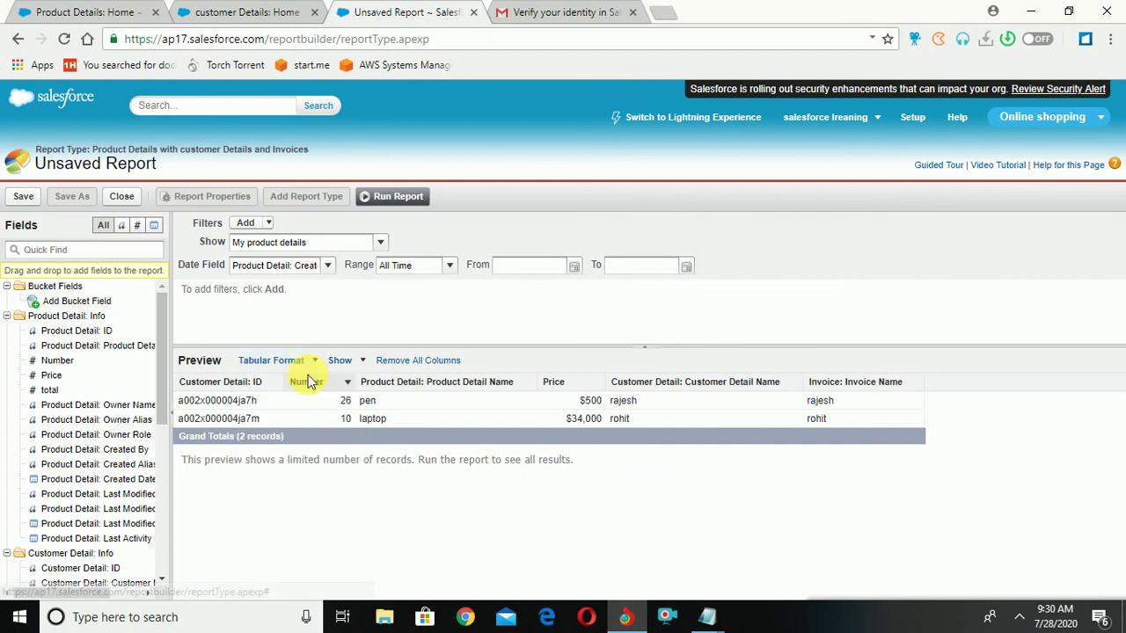
click(385, 198)
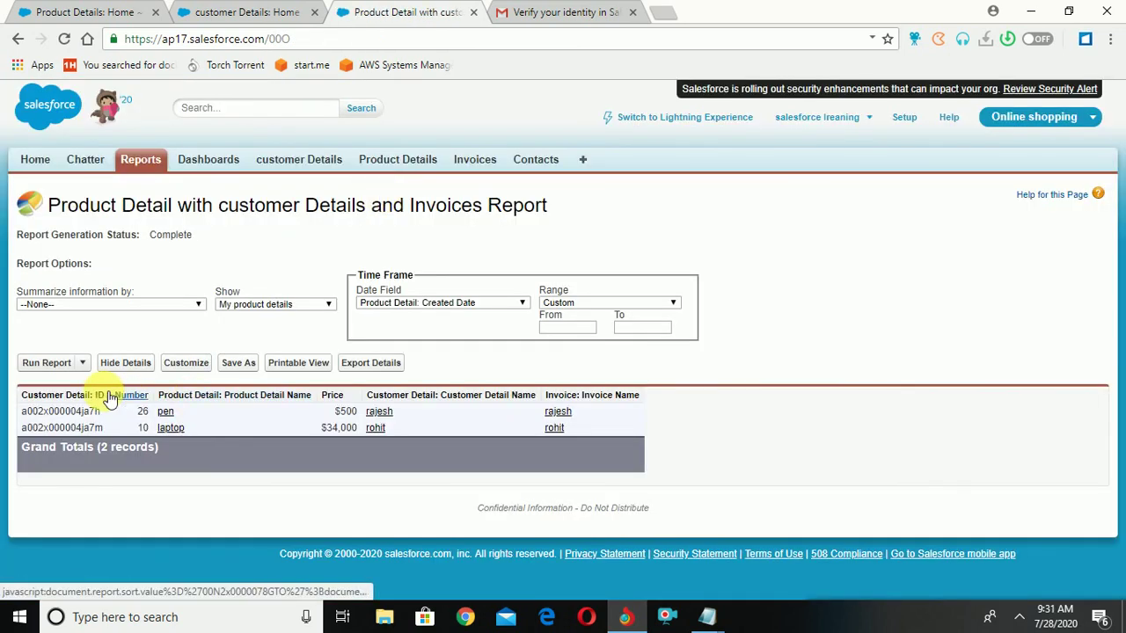
Set the report to summarize information by Price and show the available options for running it.
click(127, 304)
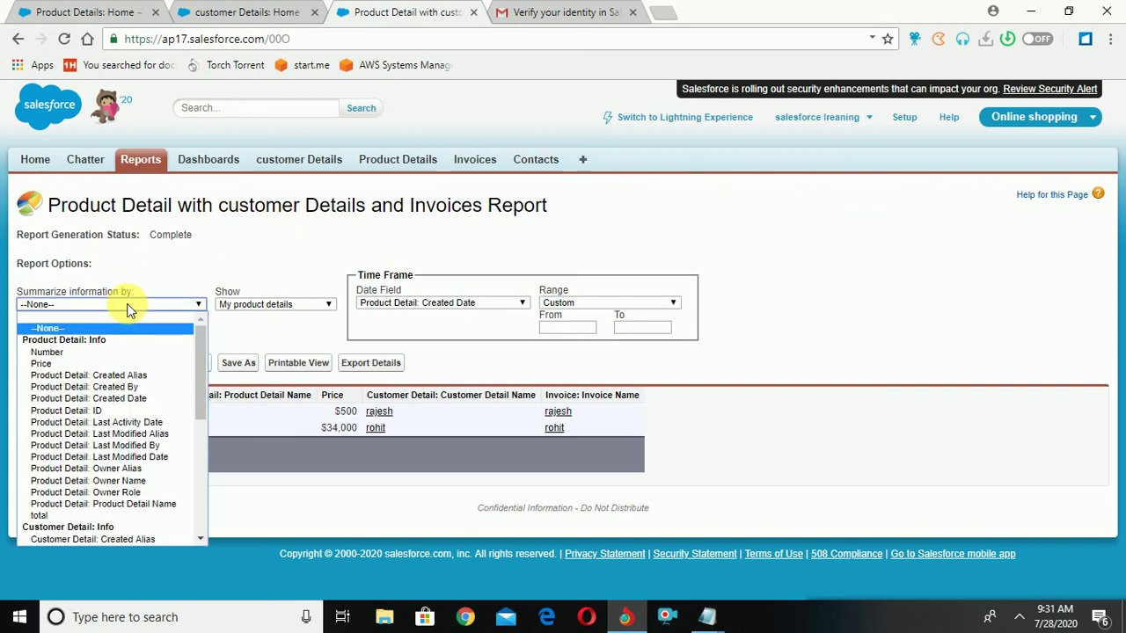
click(79, 363)
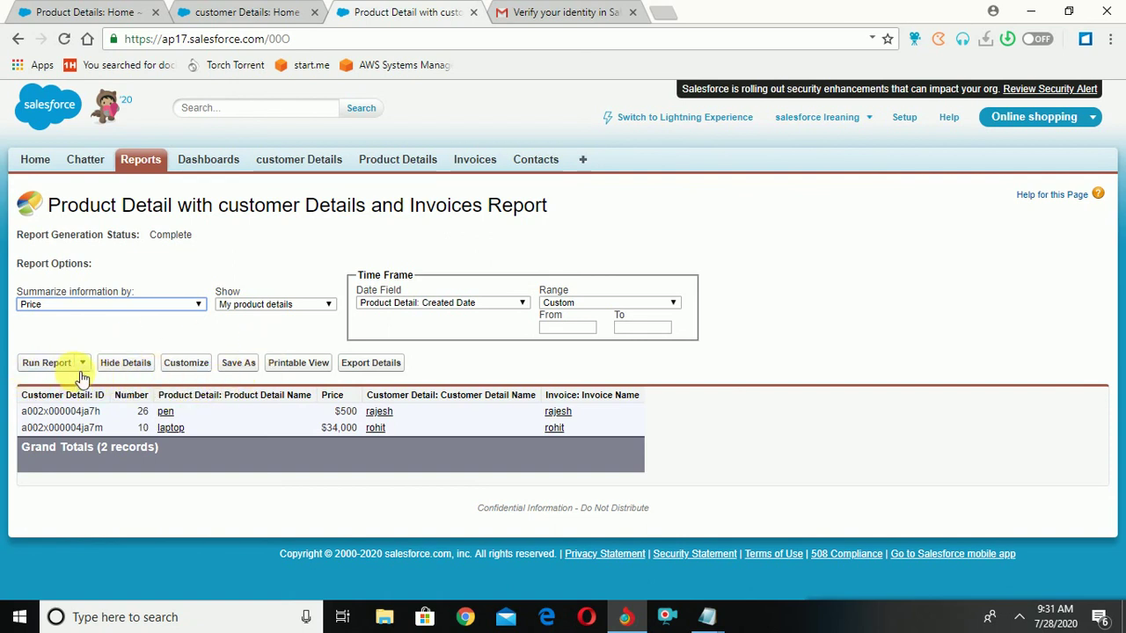
click(81, 367)
click(83, 368)
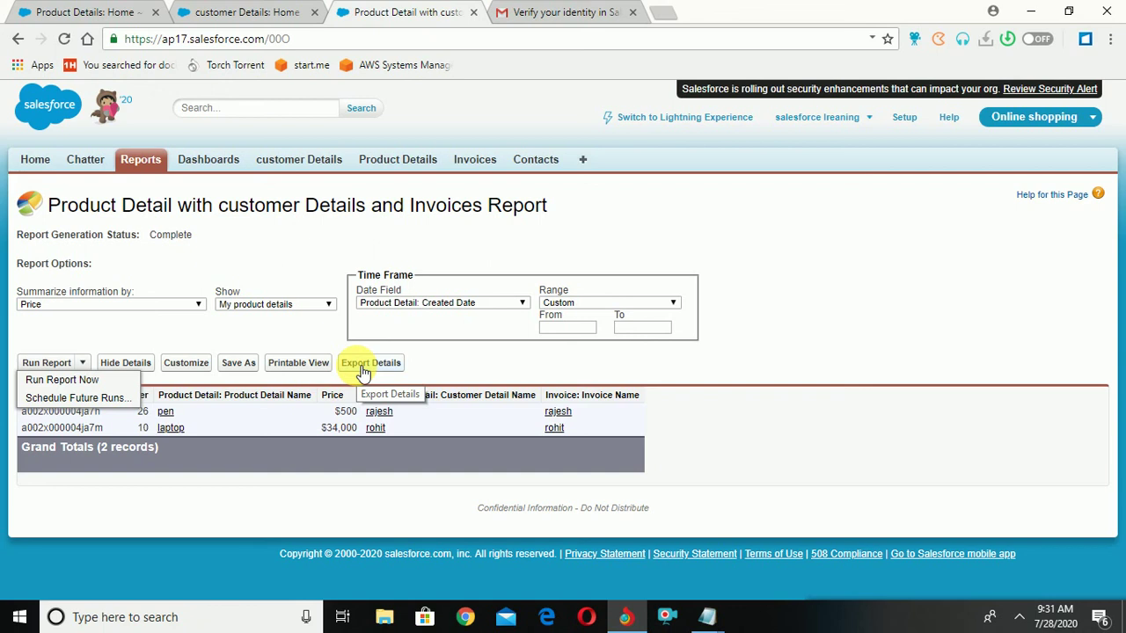
Save the report with the name "a" in the custom report folder instead of My Personal Custom Reports.
click(243, 367)
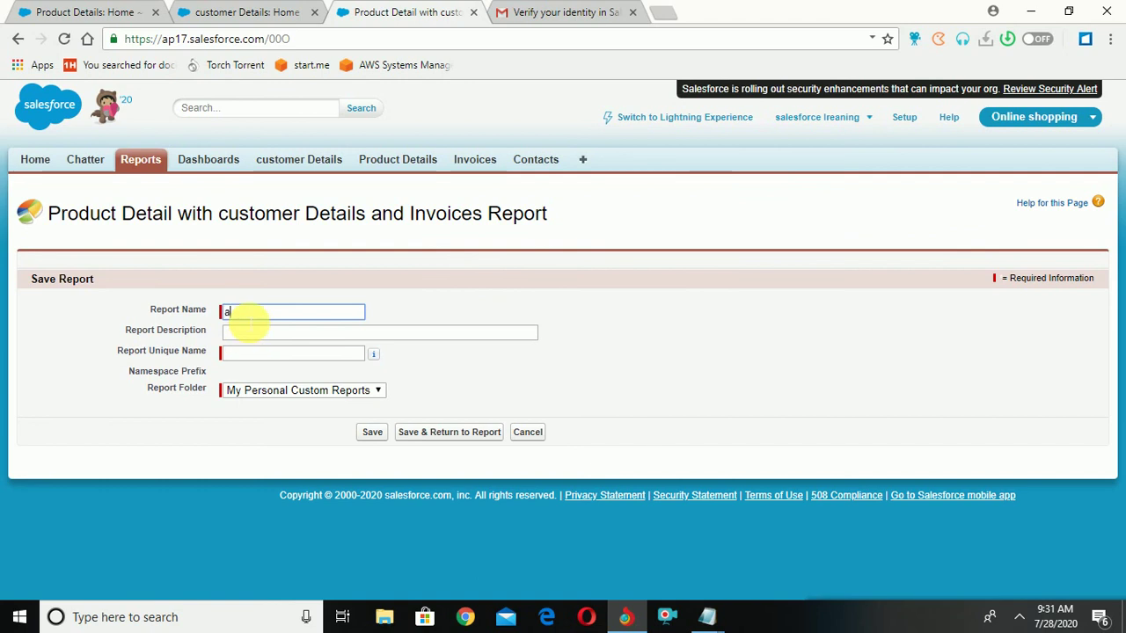
text(a)
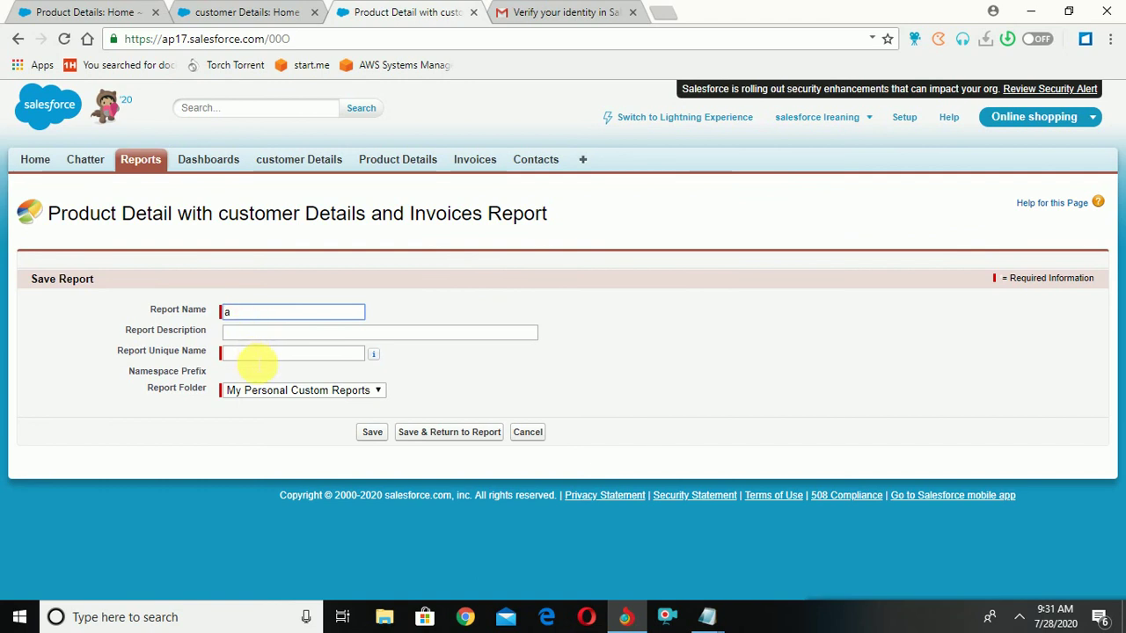
click(256, 358)
click(344, 390)
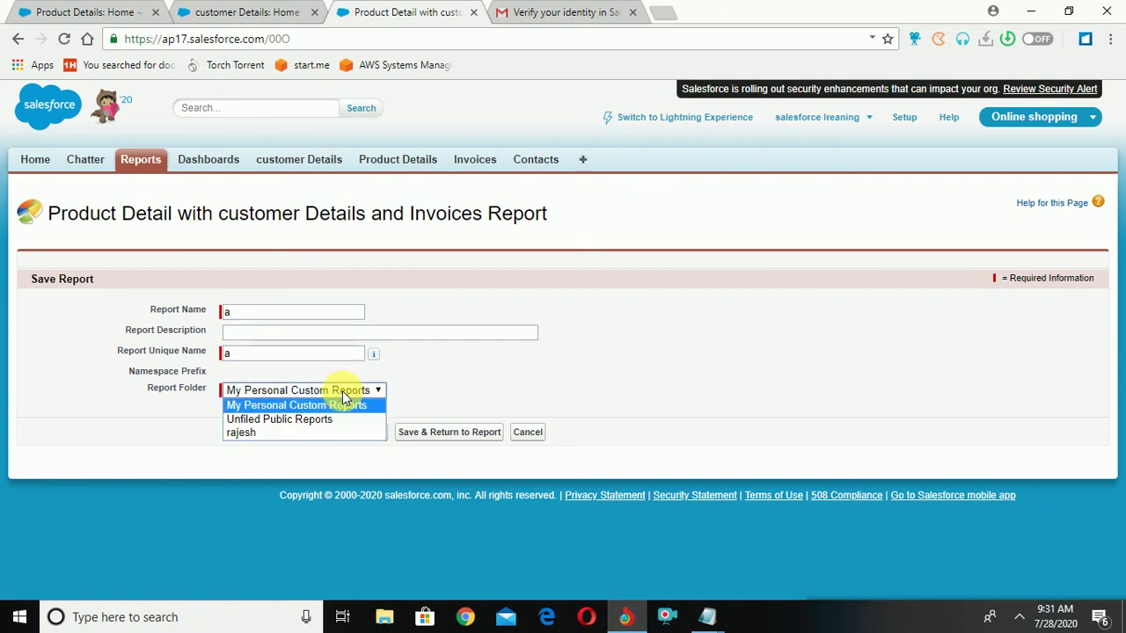
click(296, 432)
click(373, 433)
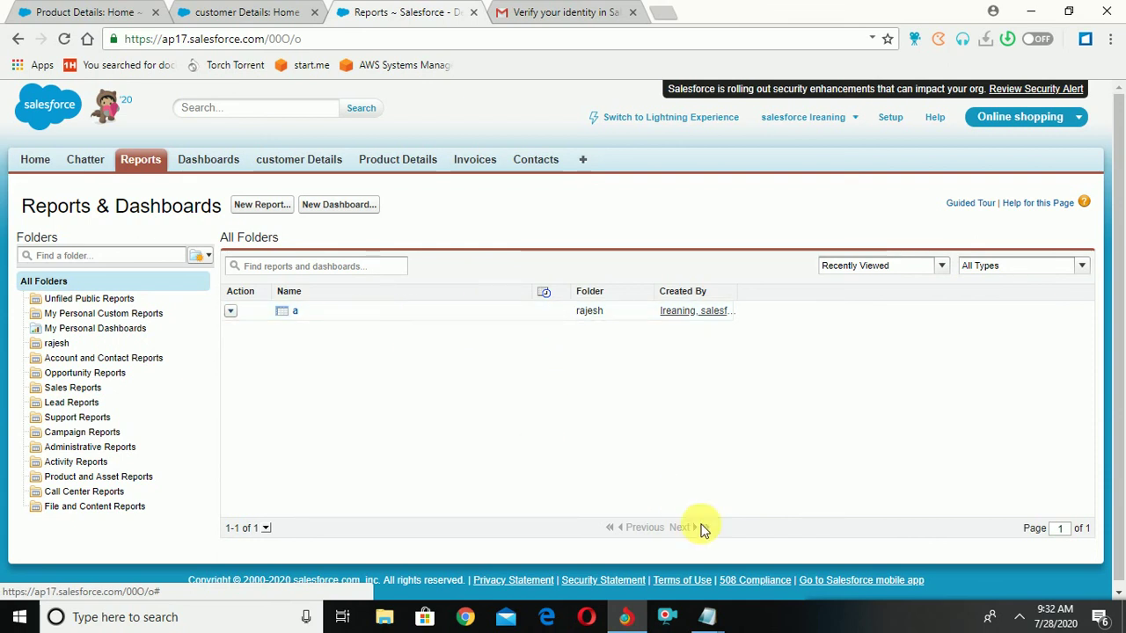
Switch to the report notes in Notepad, read the descriptions of Tabular and Summary reports, and return to Salesforce in the browser.
mouse_move(711, 618)
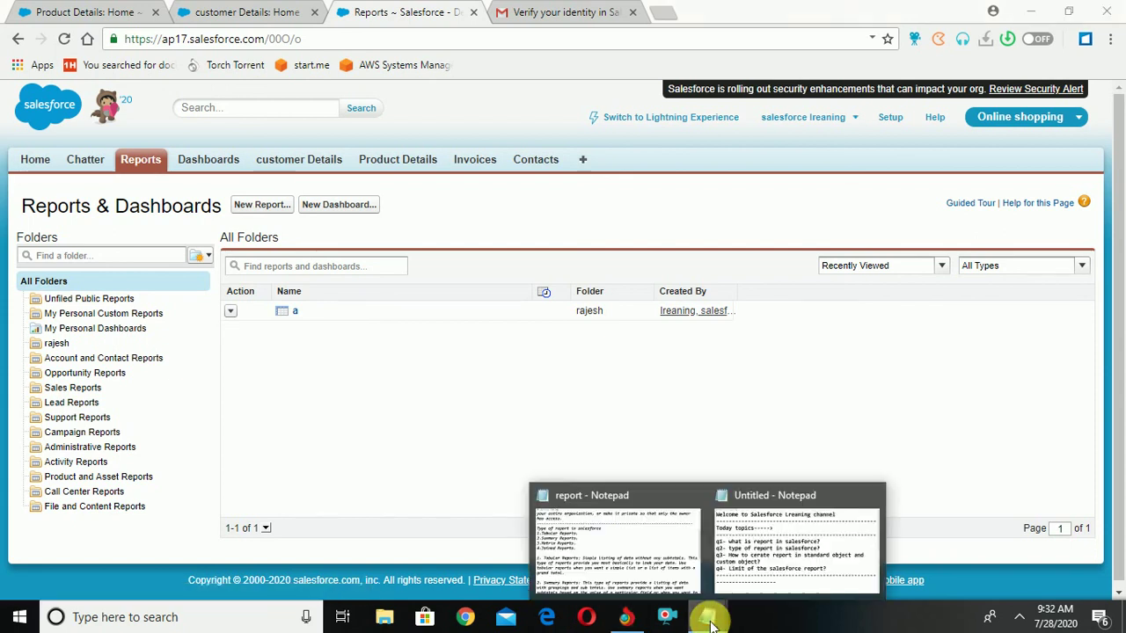
click(654, 573)
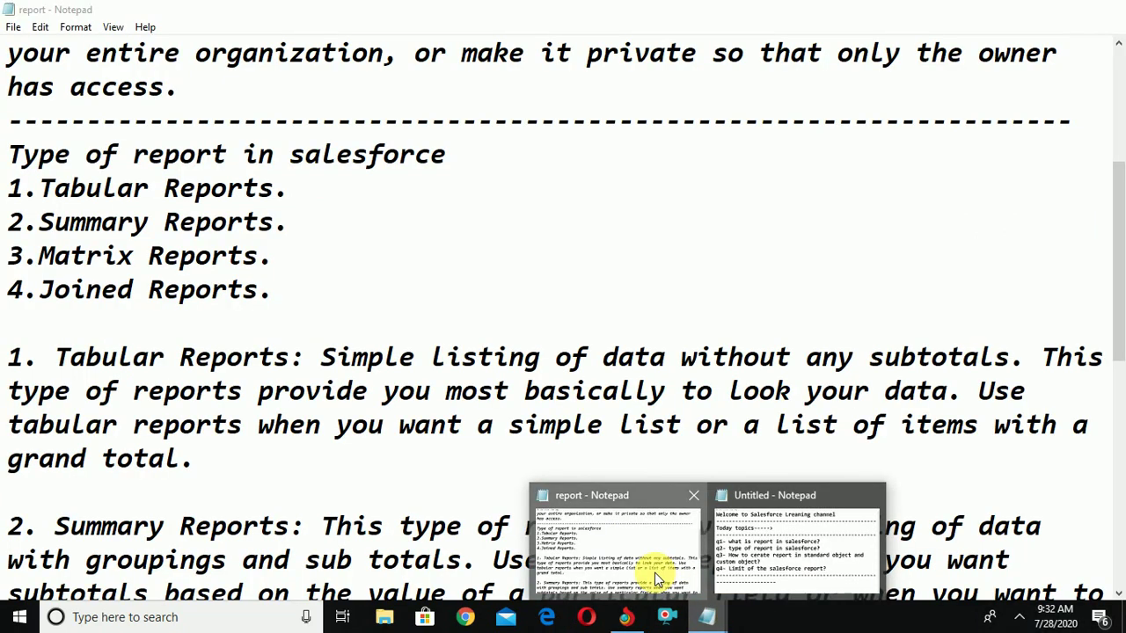
click(1118, 595)
click(1119, 595)
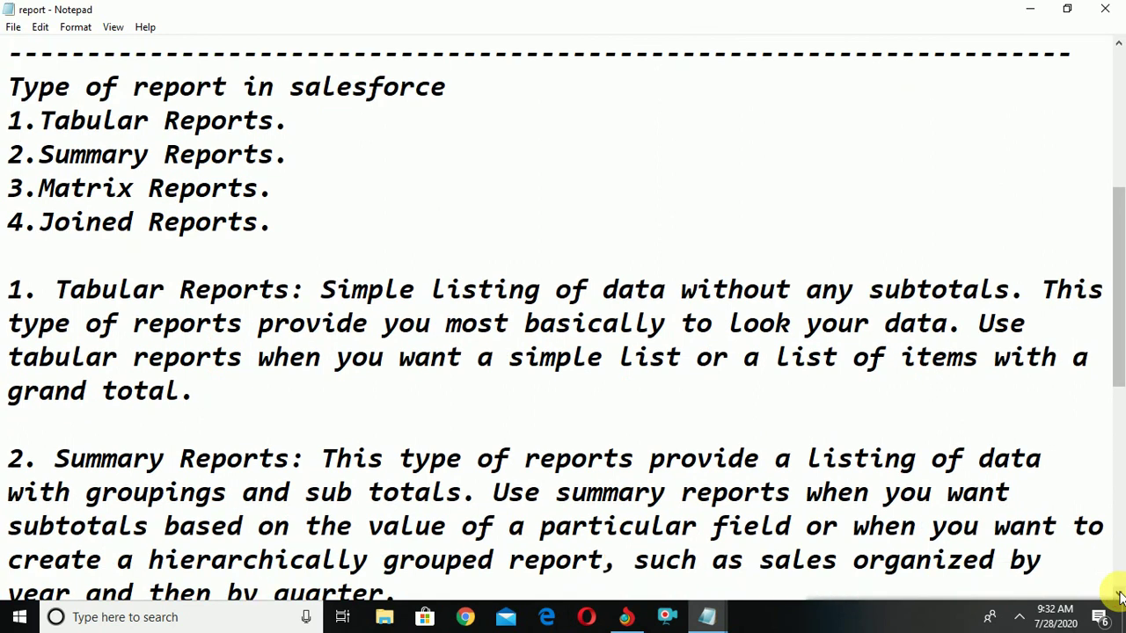
click(1118, 595)
click(1119, 595)
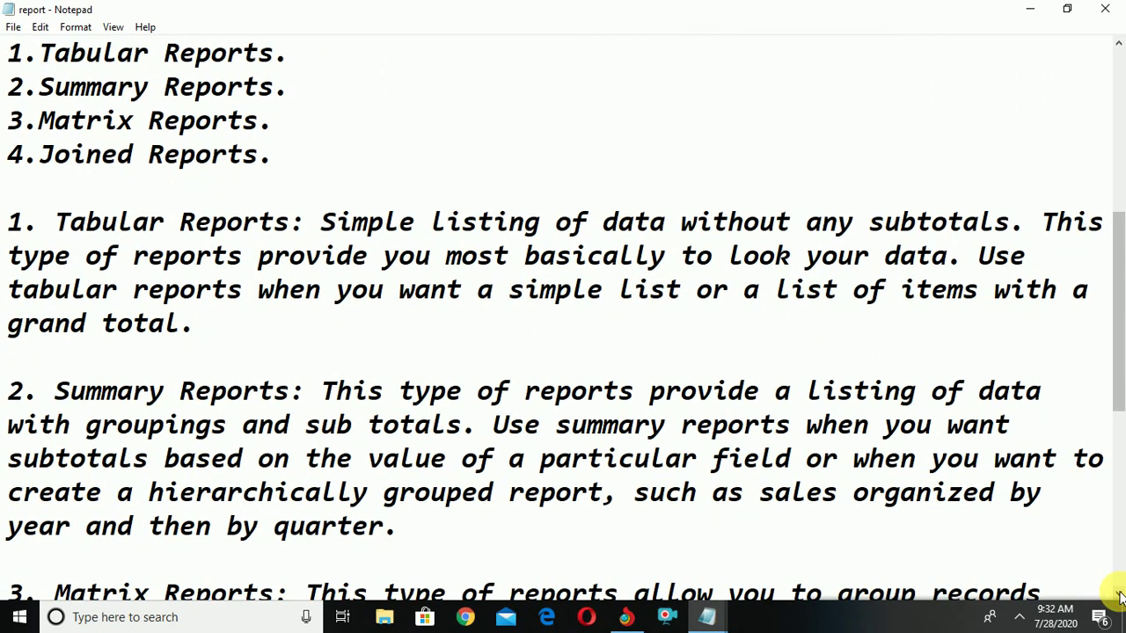
click(1119, 596)
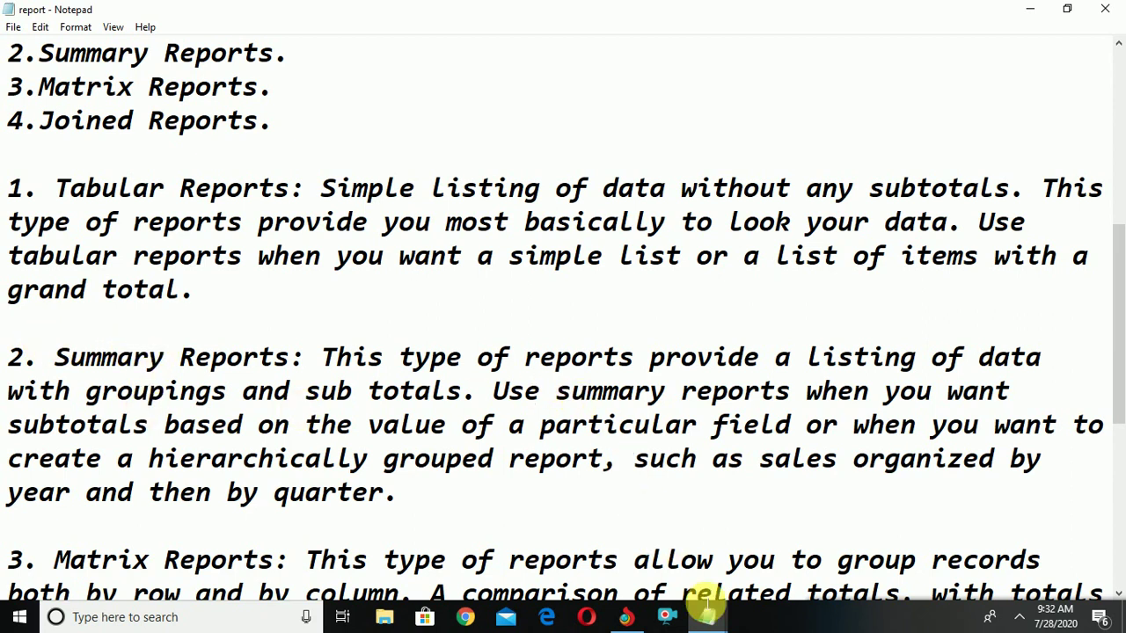
mouse_move(629, 623)
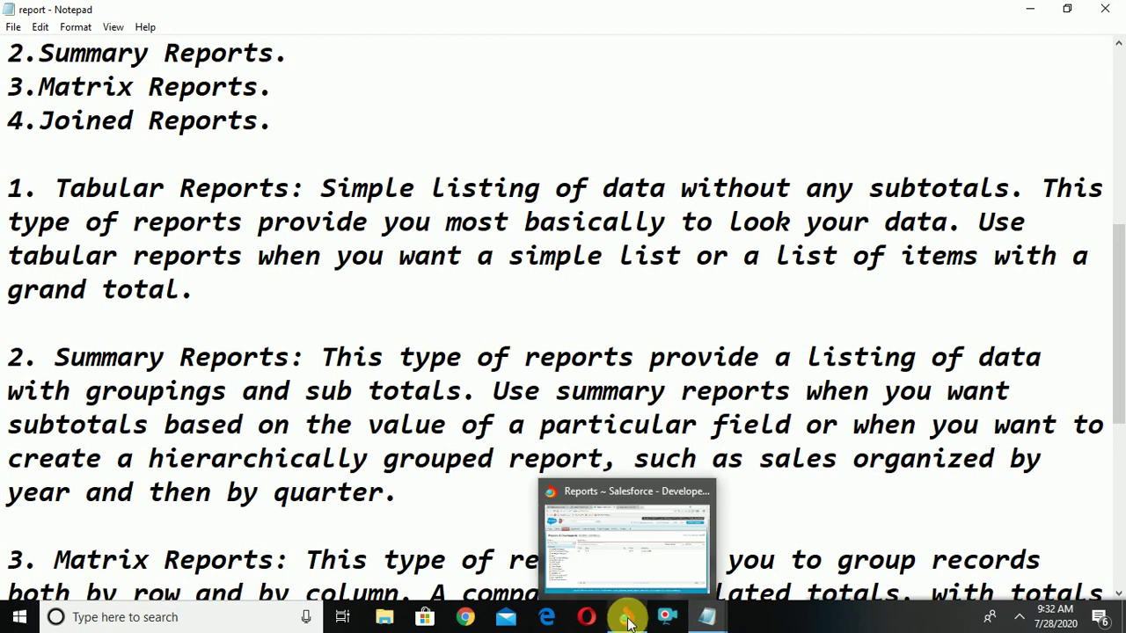
click(603, 562)
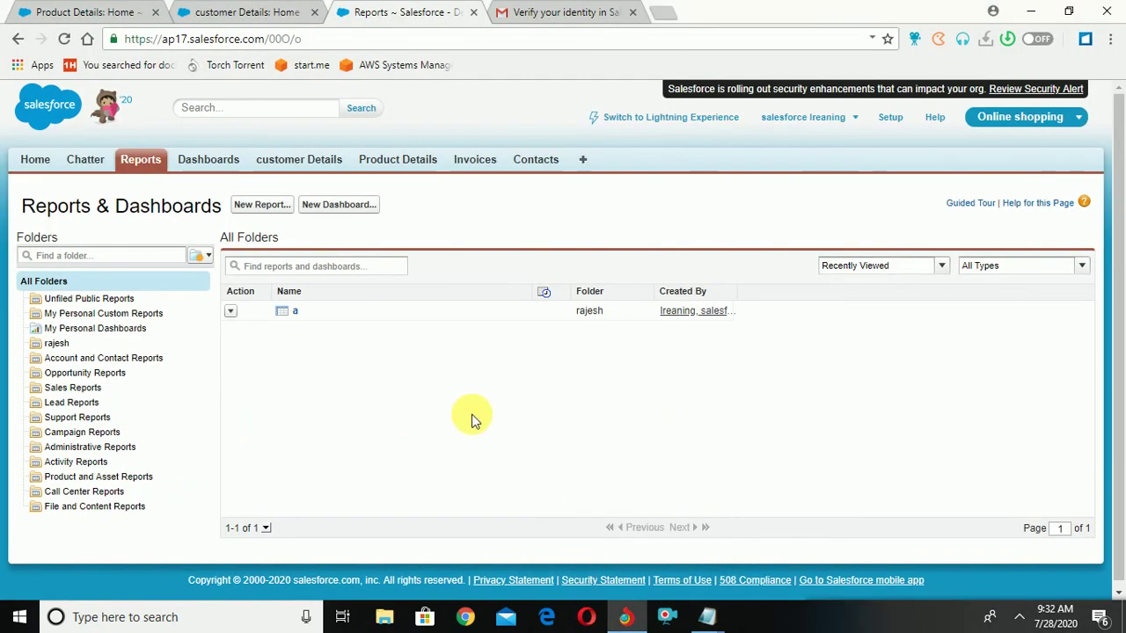
Create a new report using the Product Details report type from the Other Reports category.
click(271, 215)
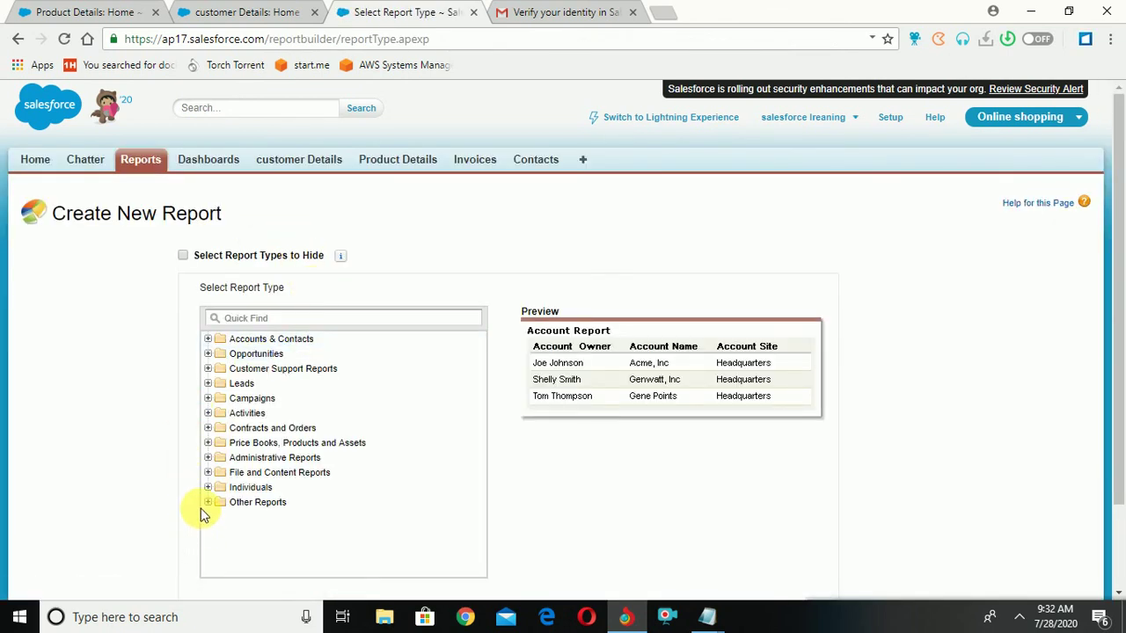
click(208, 503)
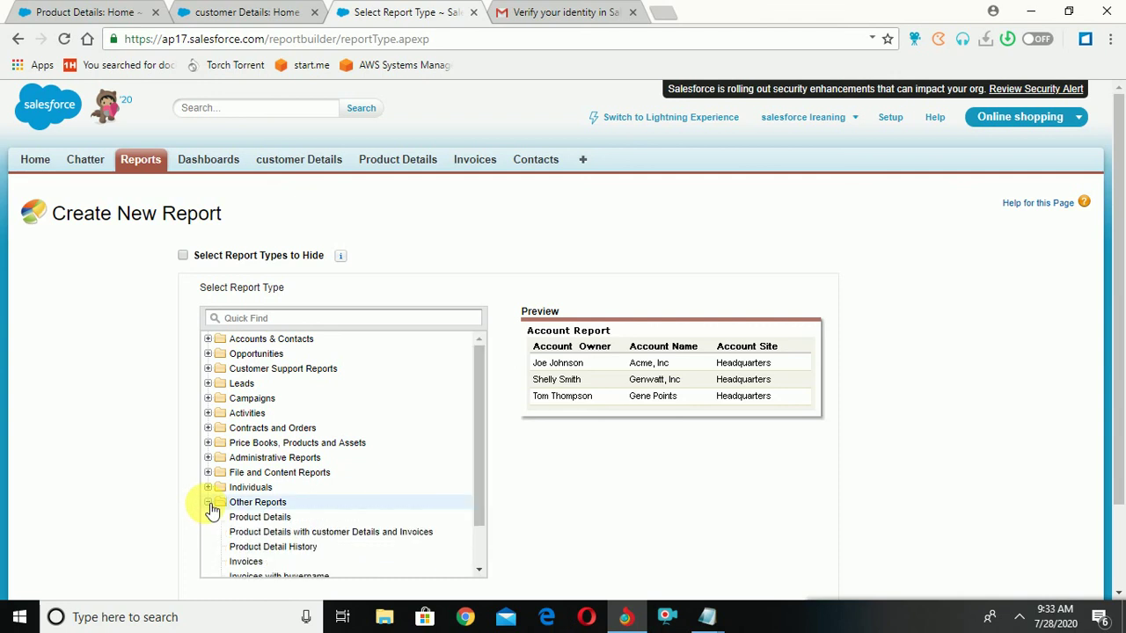
scroll(477, 550, down, 2)
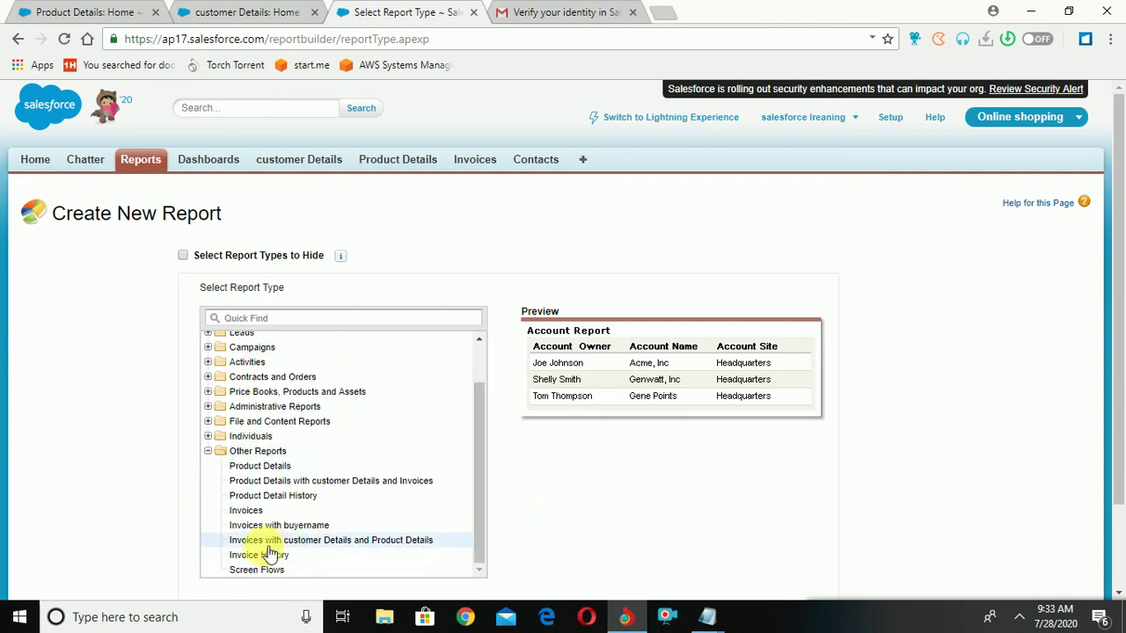
click(275, 473)
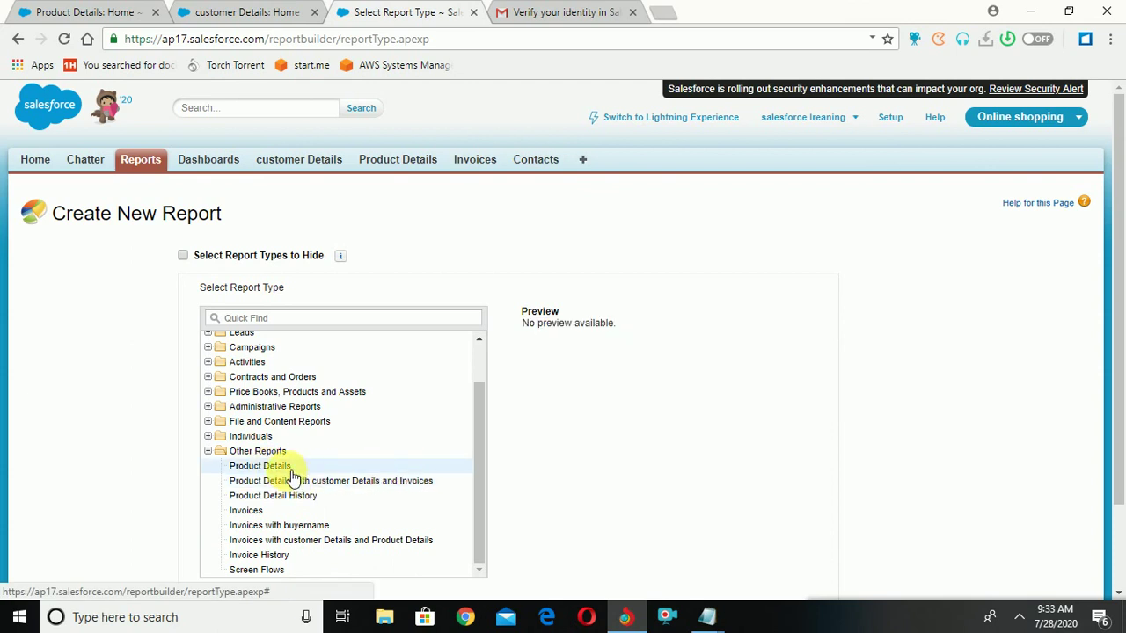
click(284, 470)
scroll(1113, 532, down, 2)
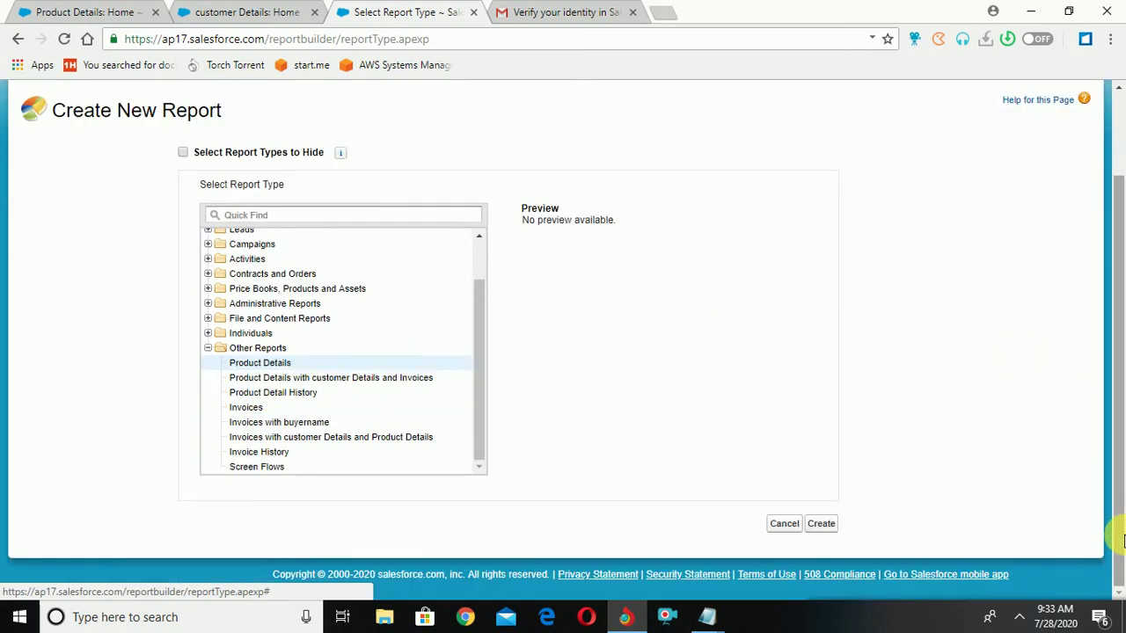
click(835, 527)
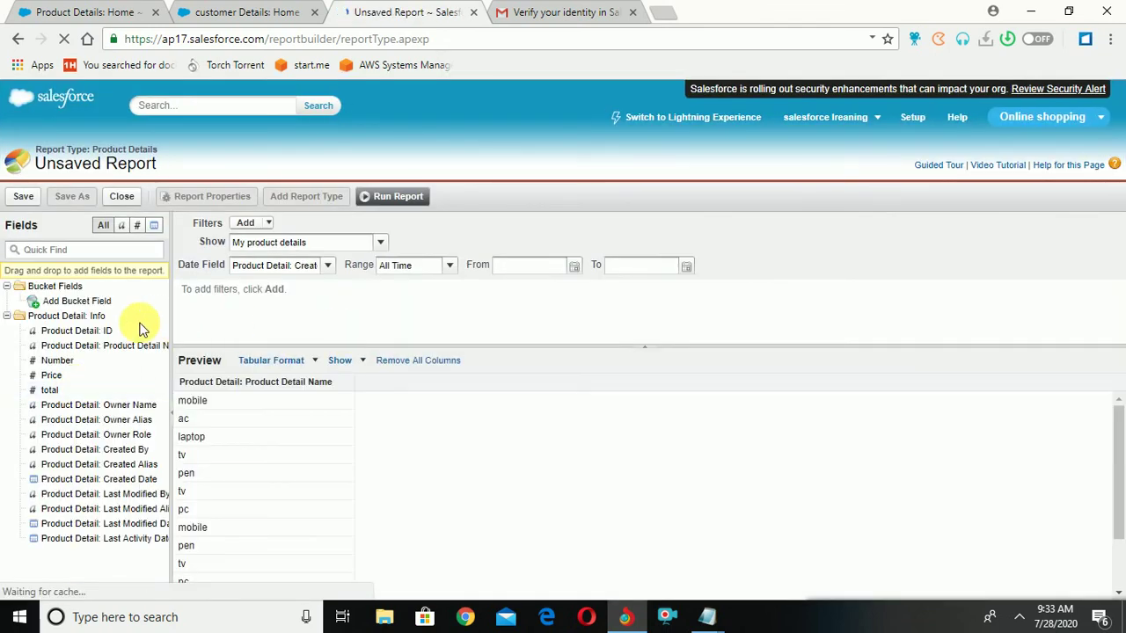
Add the Price and Number fields as columns in the report preview after the Product Detail Name column.
right_click(46, 376)
click(43, 376)
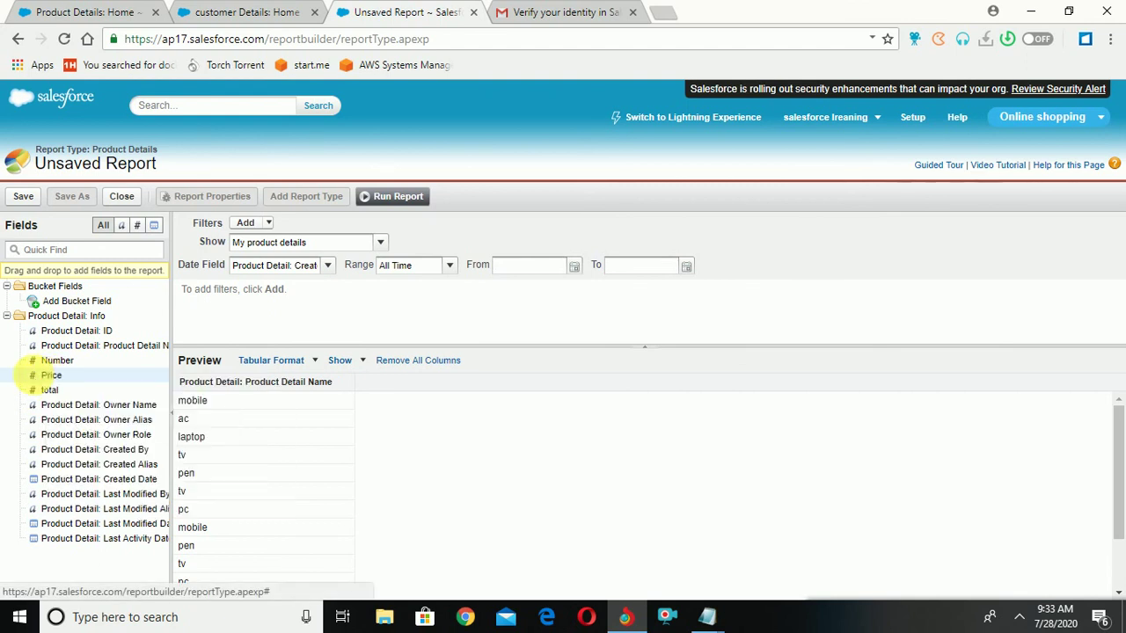
drag(44, 375, 417, 382)
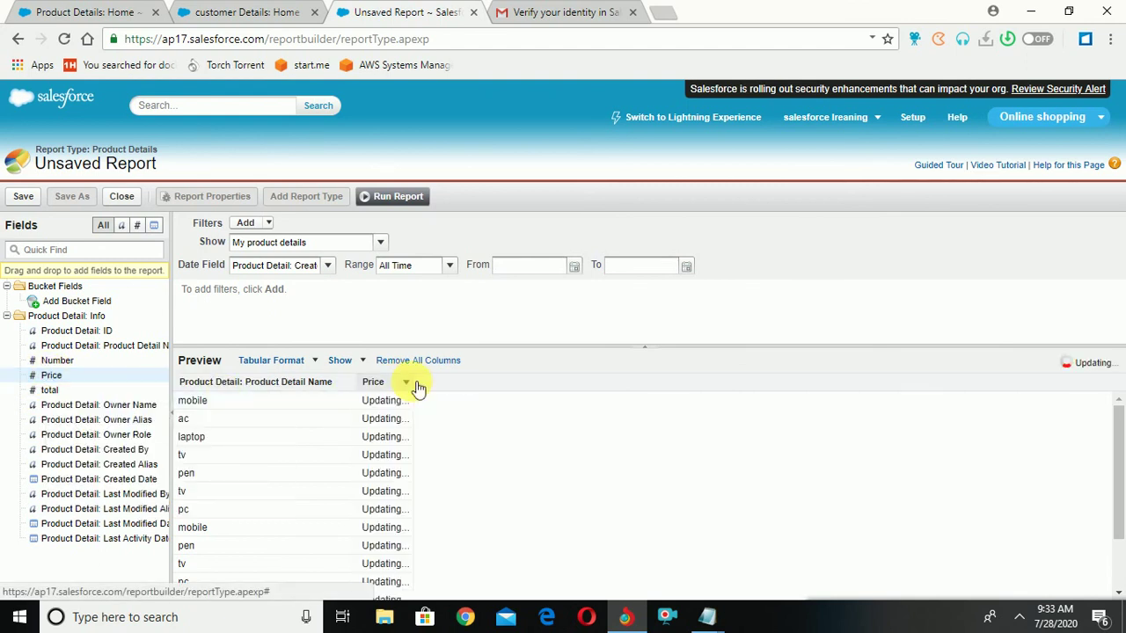
drag(79, 369, 708, 396)
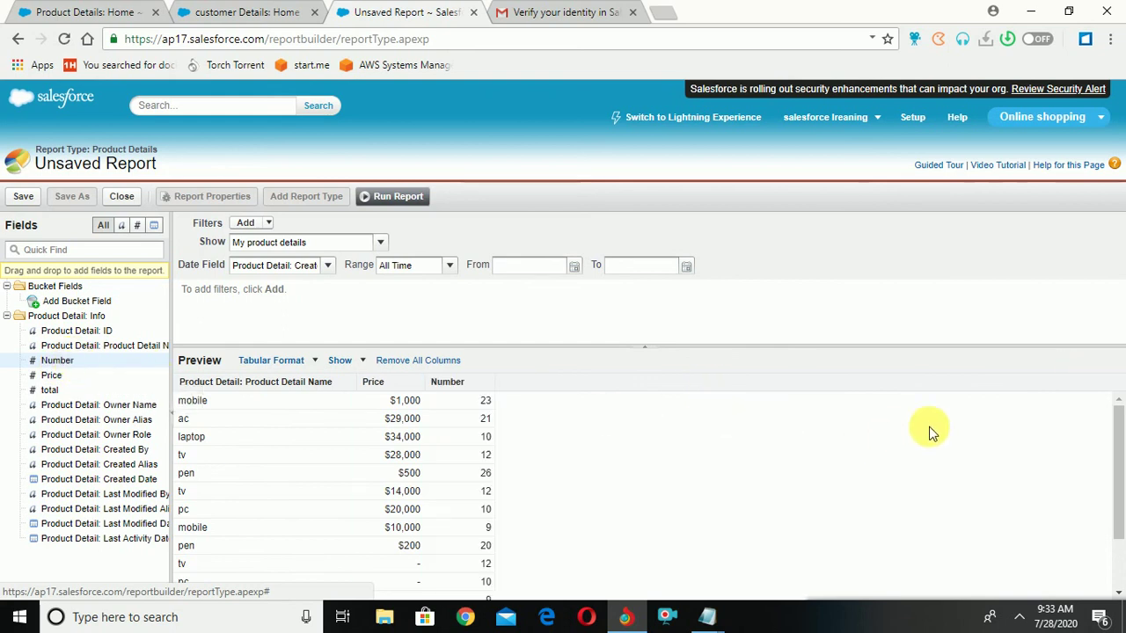
Sort the report preview by Price in ascending order and check the available report formats.
drag(1119, 458, 1121, 506)
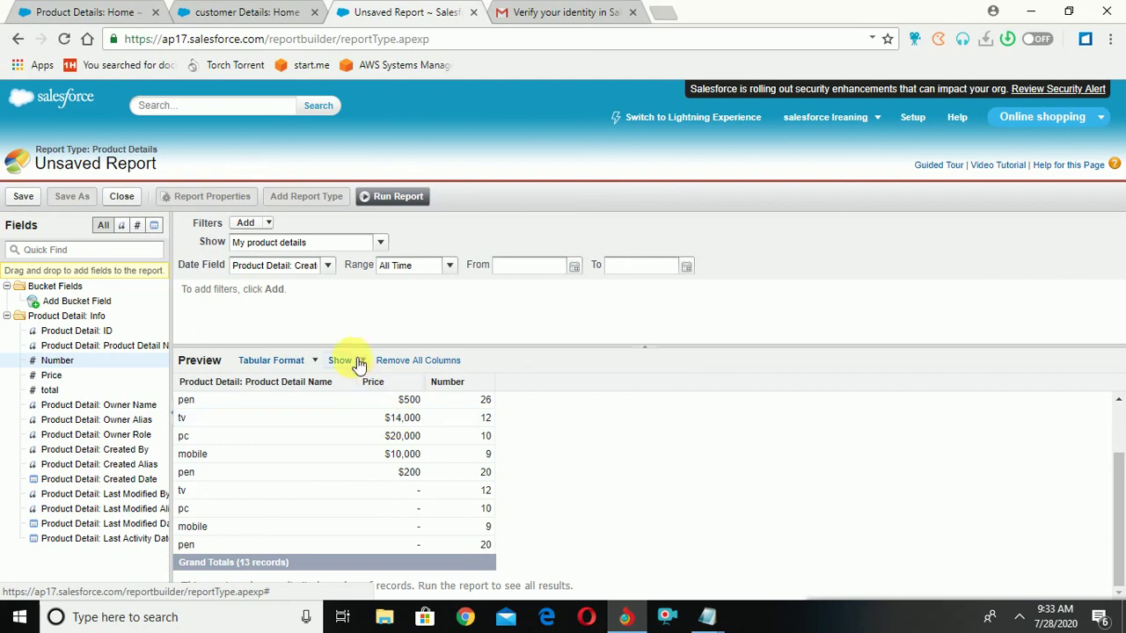
right_click(420, 383)
click(398, 374)
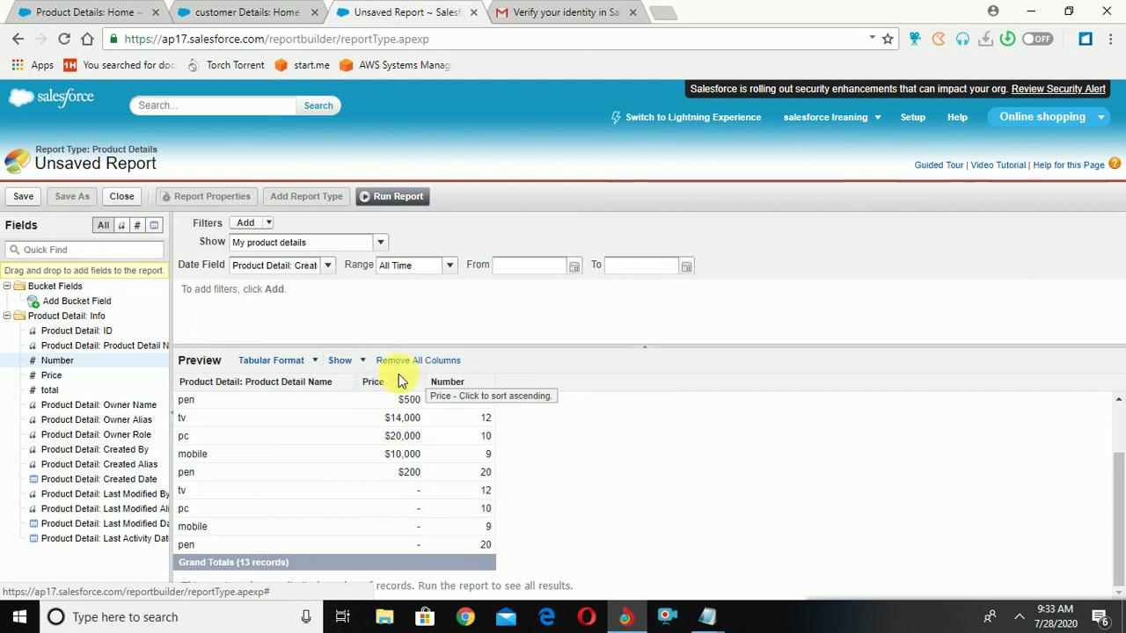
click(398, 378)
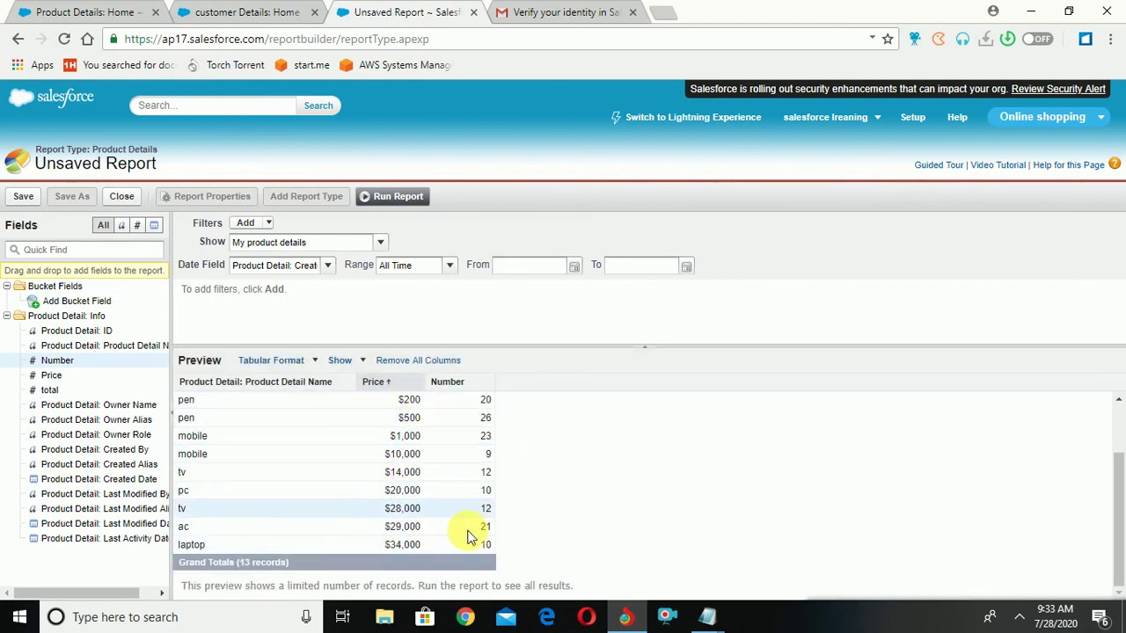
click(290, 365)
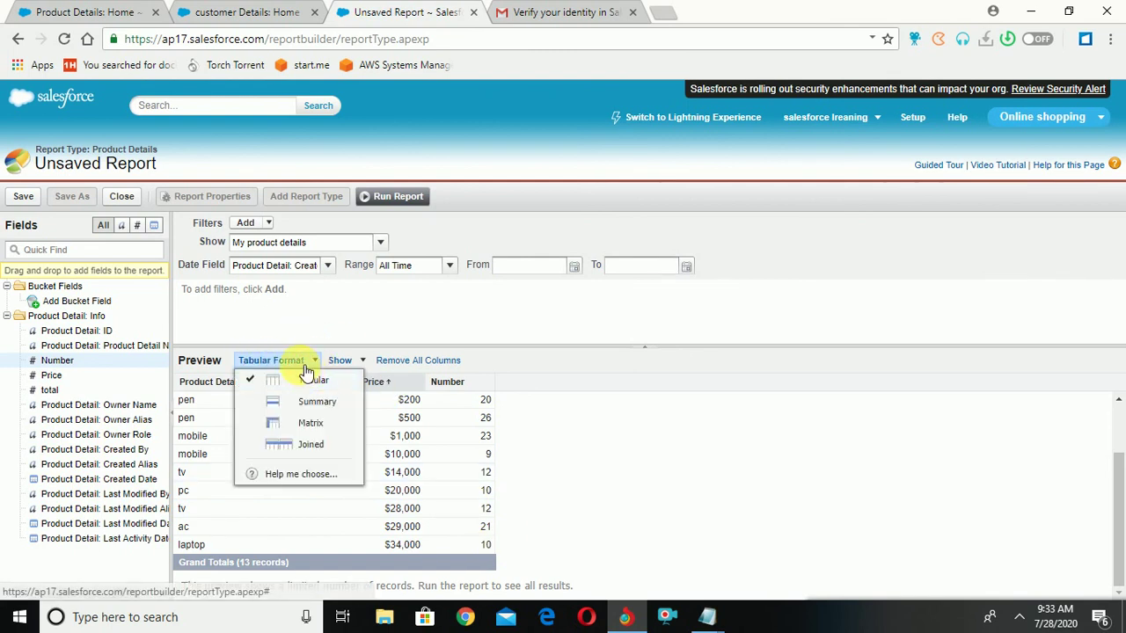
click(664, 402)
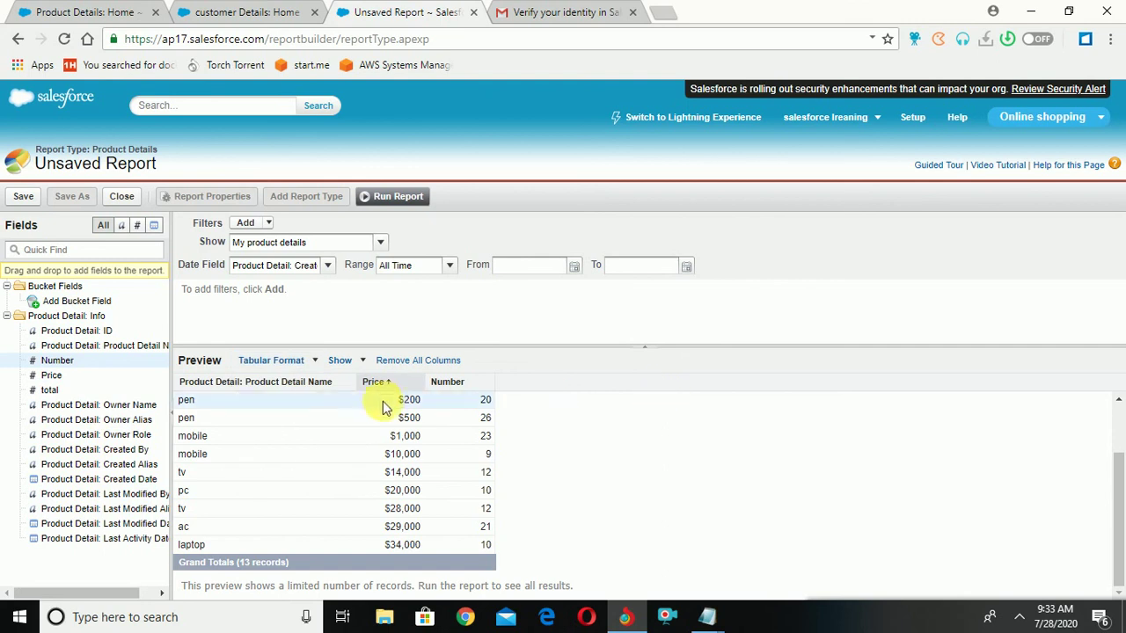
Summarize the Price field with Sum, Average, Max and Min.
click(420, 383)
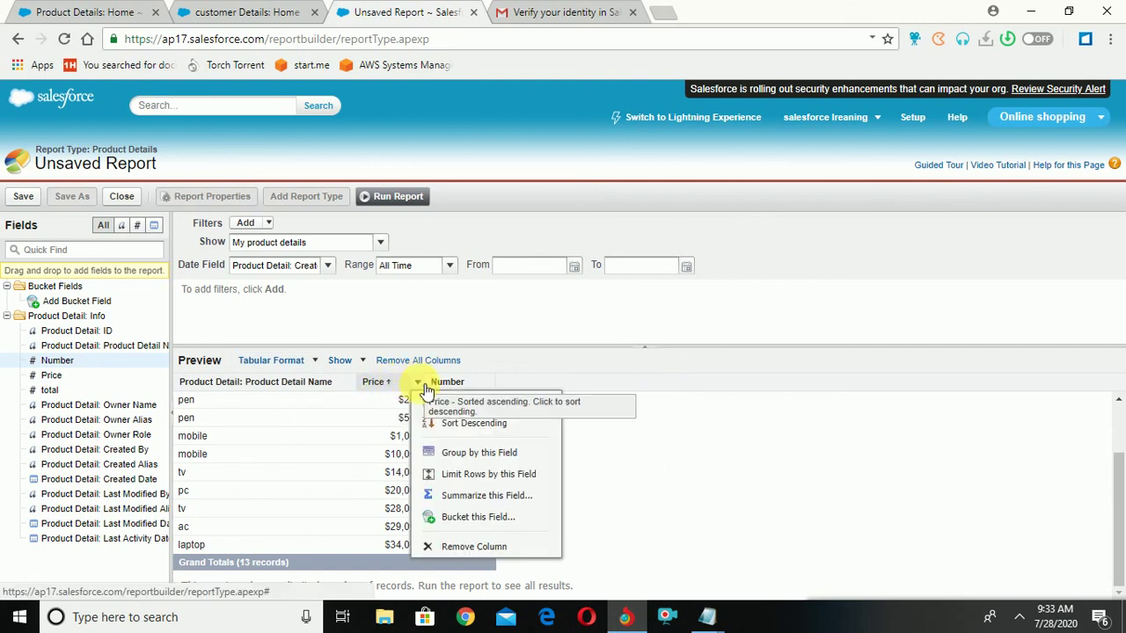
click(469, 499)
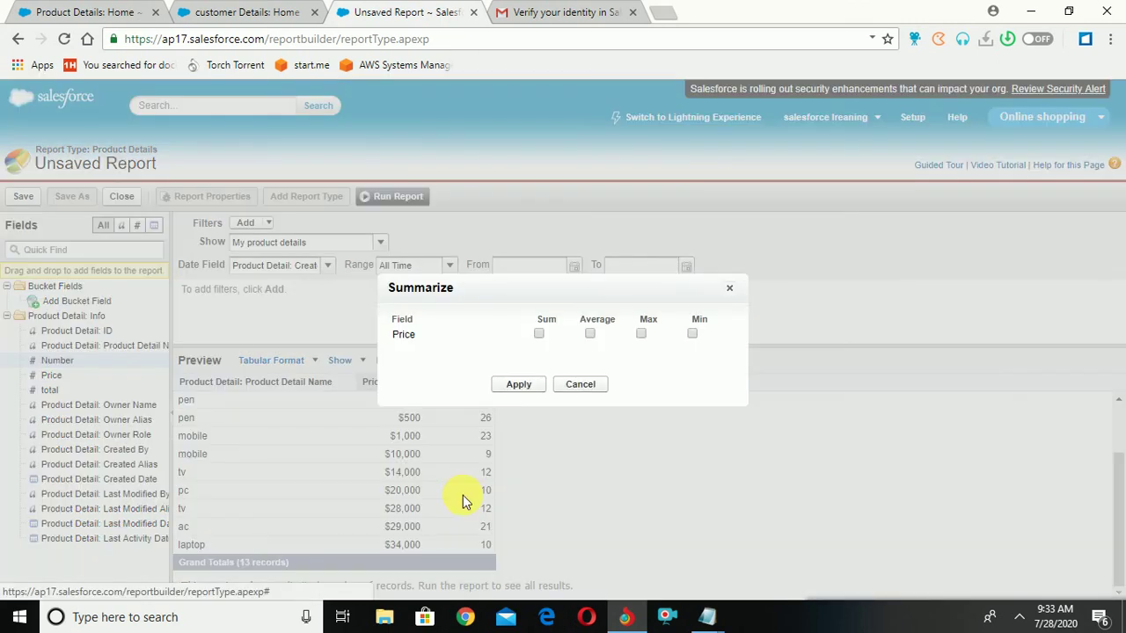
click(539, 335)
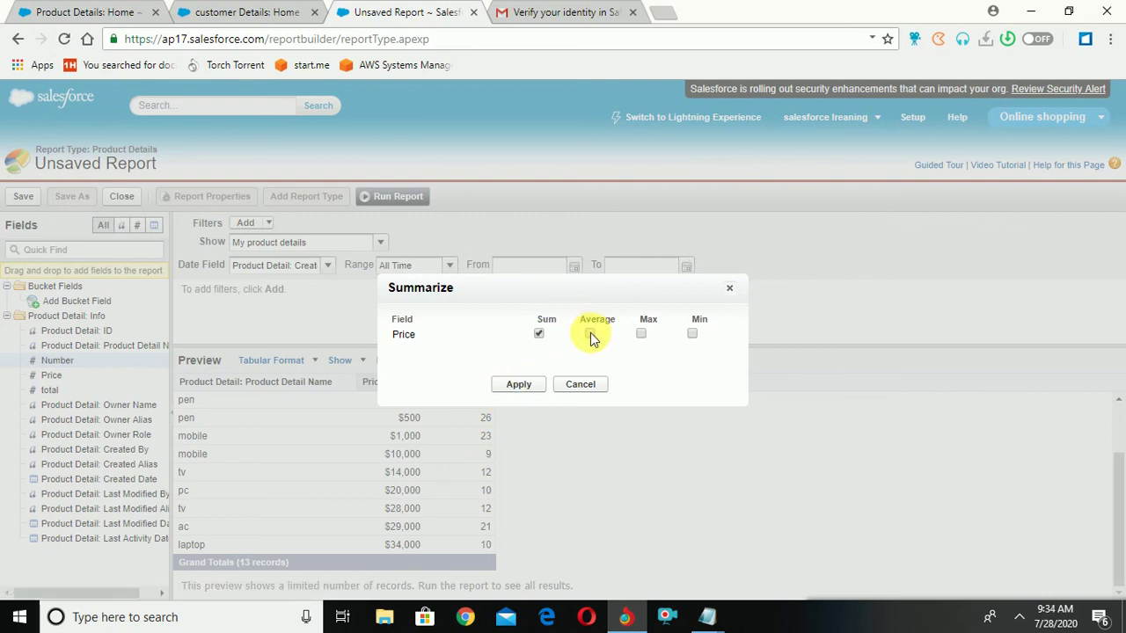
click(590, 335)
click(641, 334)
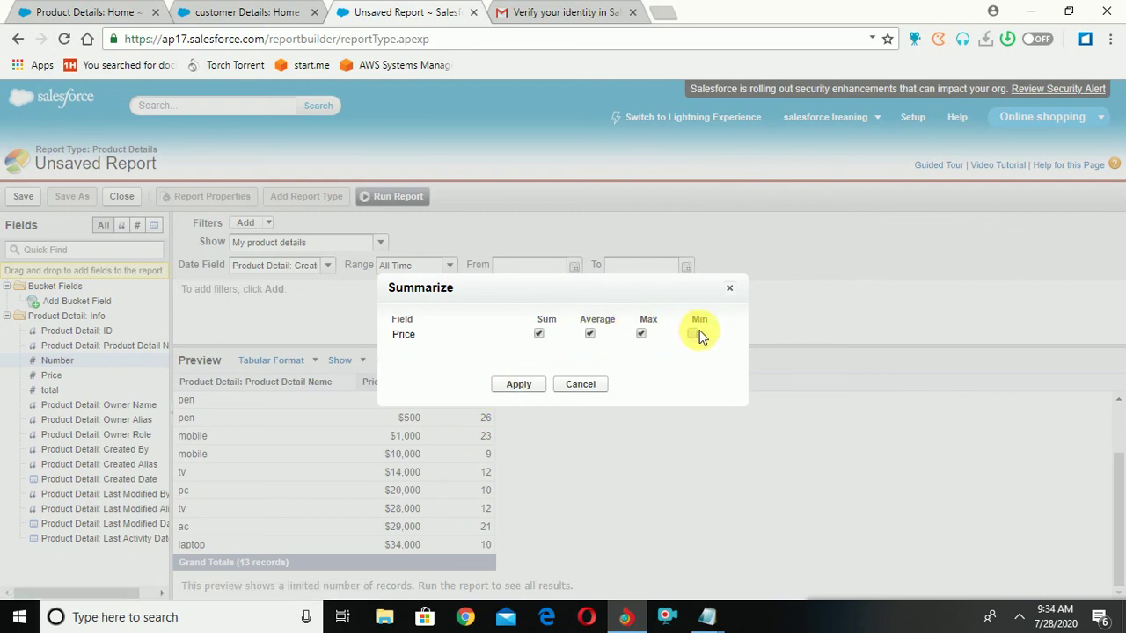
click(692, 335)
click(519, 387)
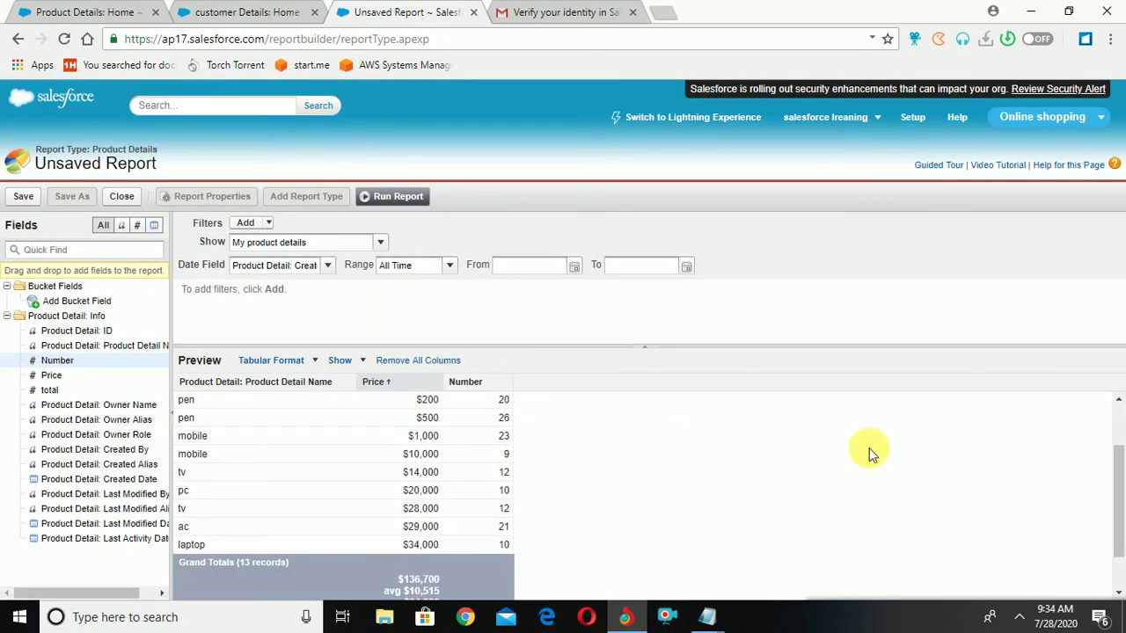
Change the report from Tabular to Summary format and view its grand totals.
drag(1121, 483, 1096, 439)
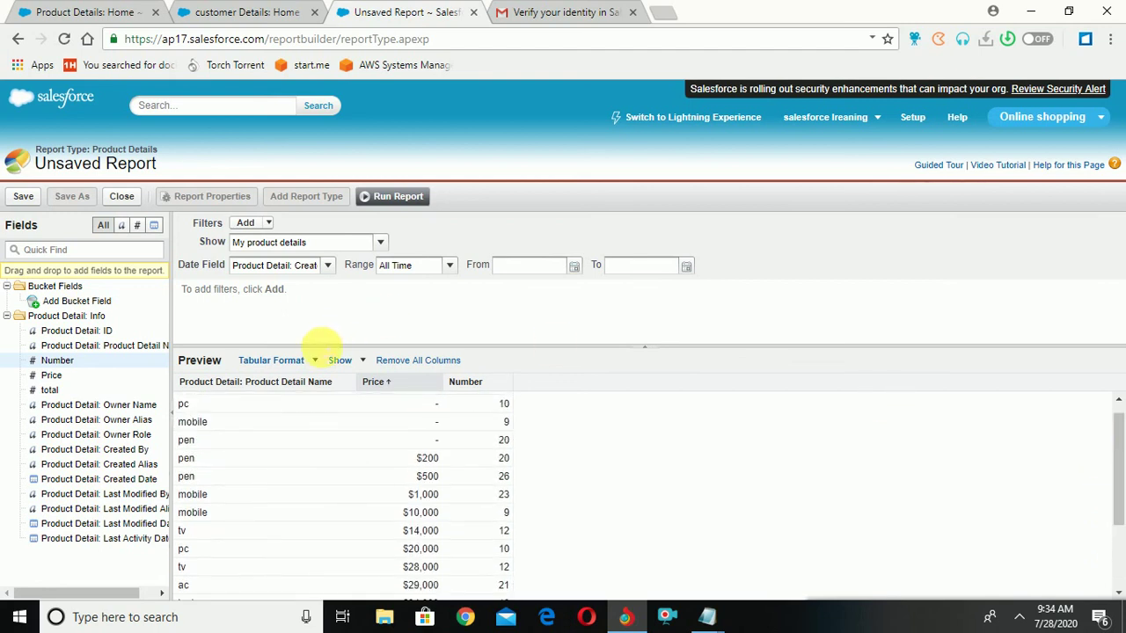
click(316, 360)
click(305, 403)
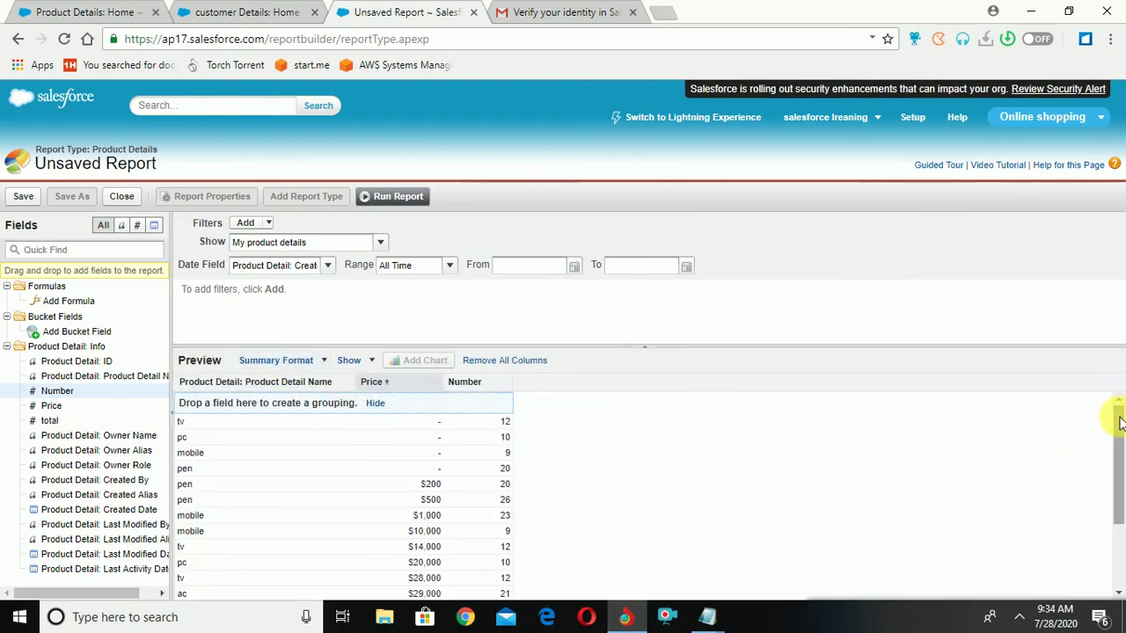
drag(1119, 420, 1119, 567)
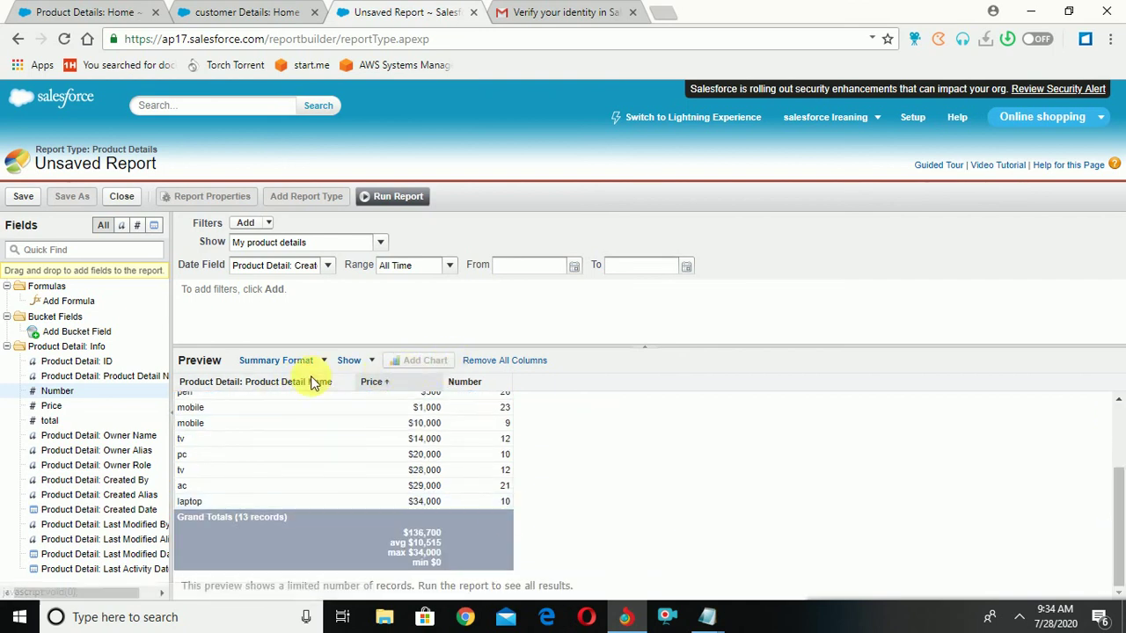
Run the report and set its information to be summarized by Price.
click(387, 201)
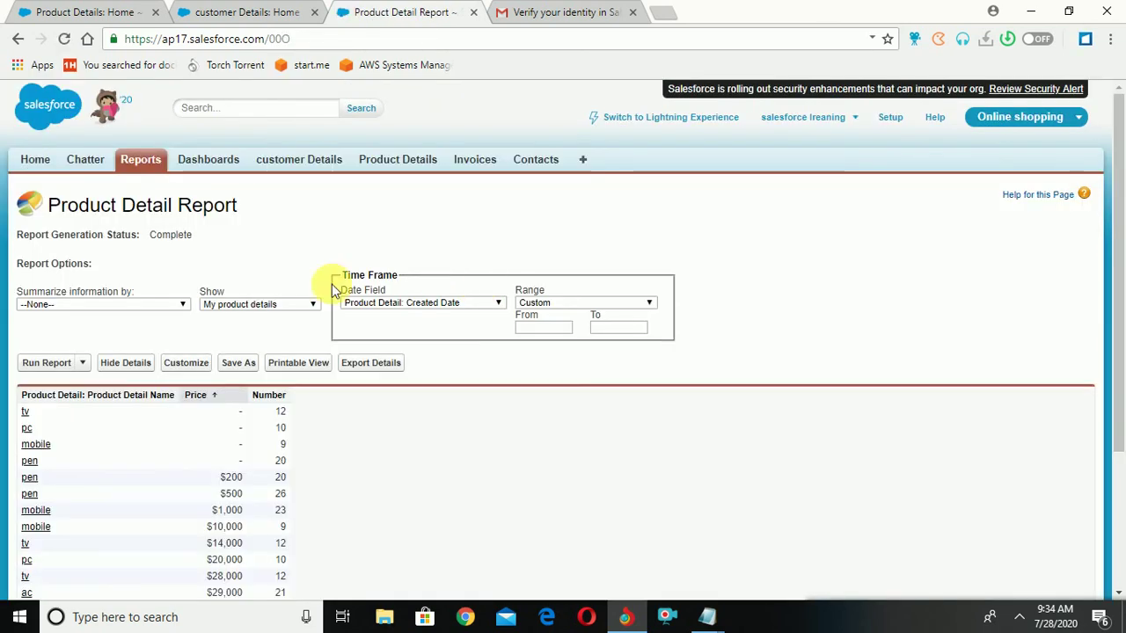
click(151, 307)
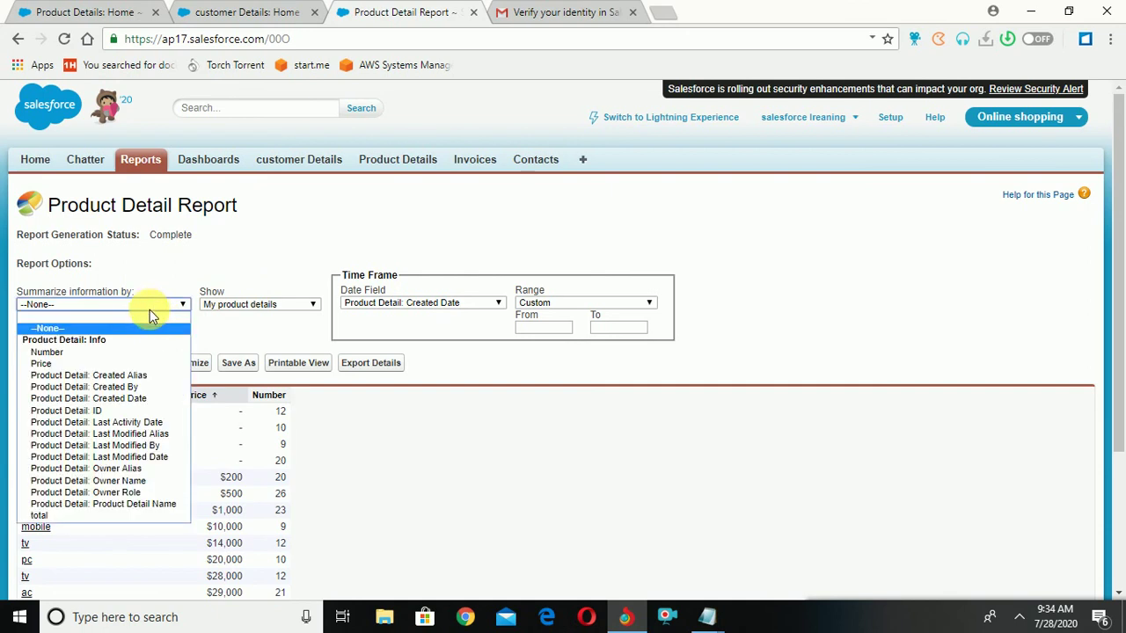
click(87, 364)
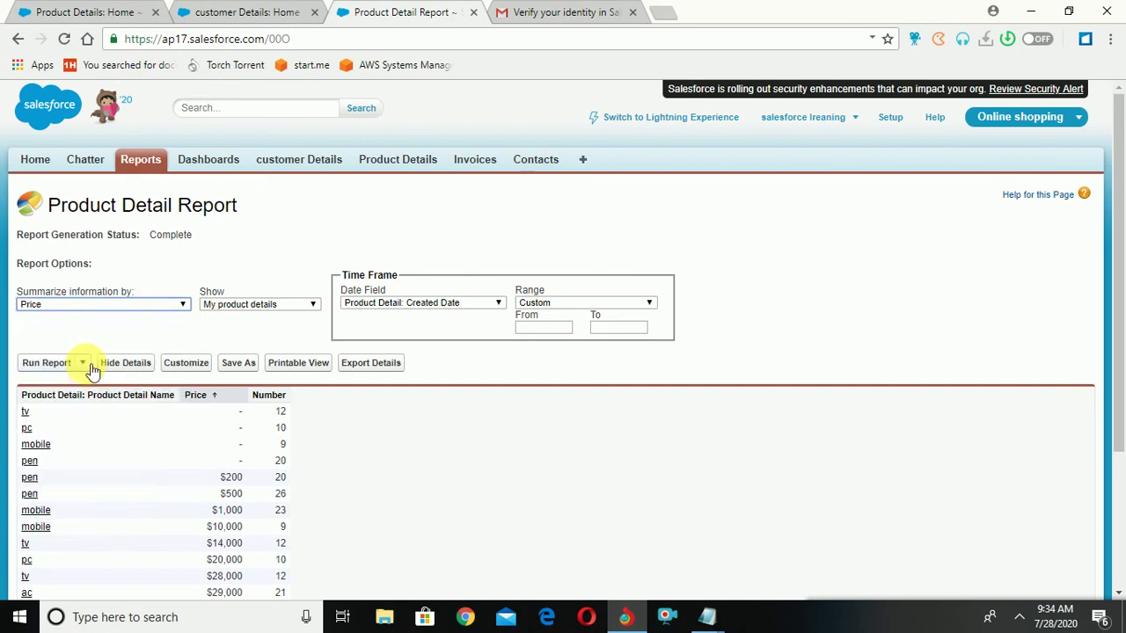
Save the report with the name and unique name b in the custom report folder.
click(240, 371)
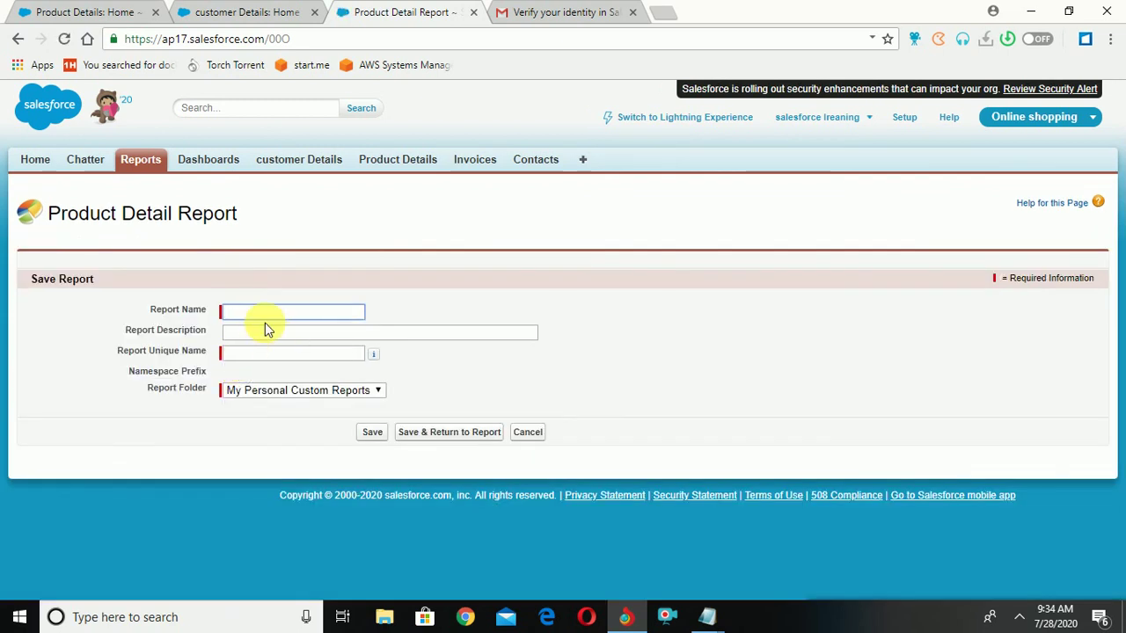
text(b)
click(280, 355)
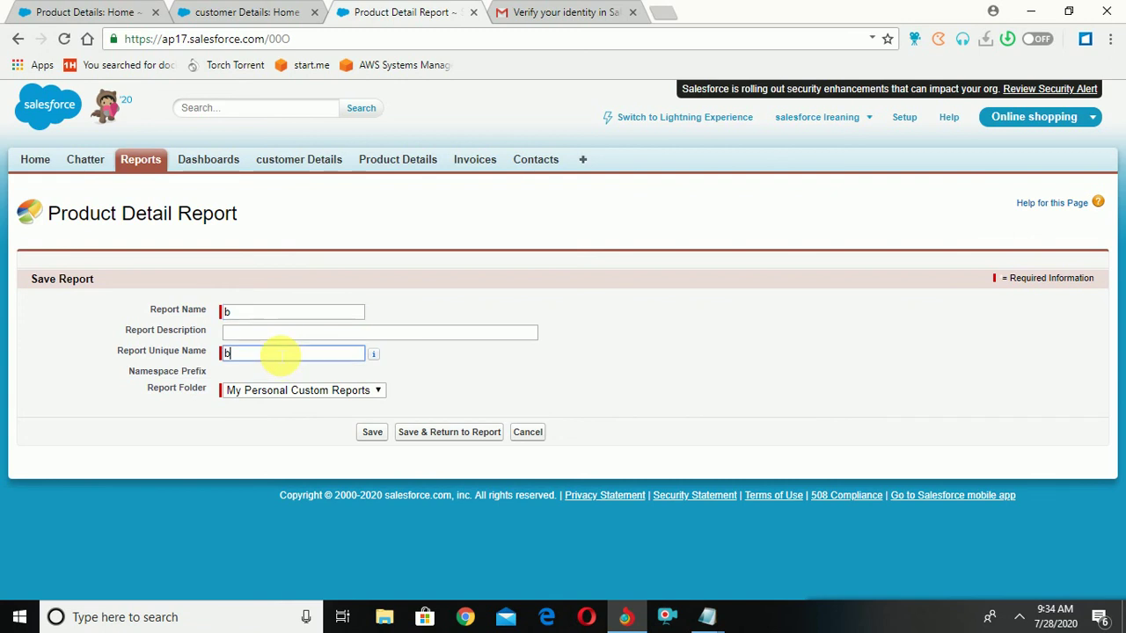
click(334, 390)
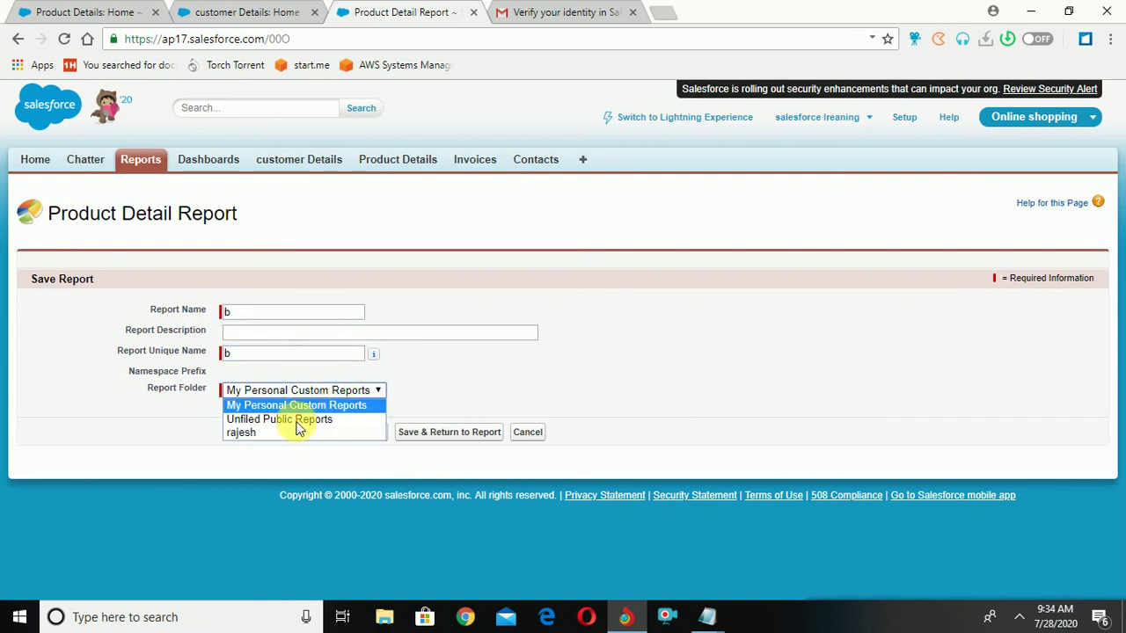
click(253, 433)
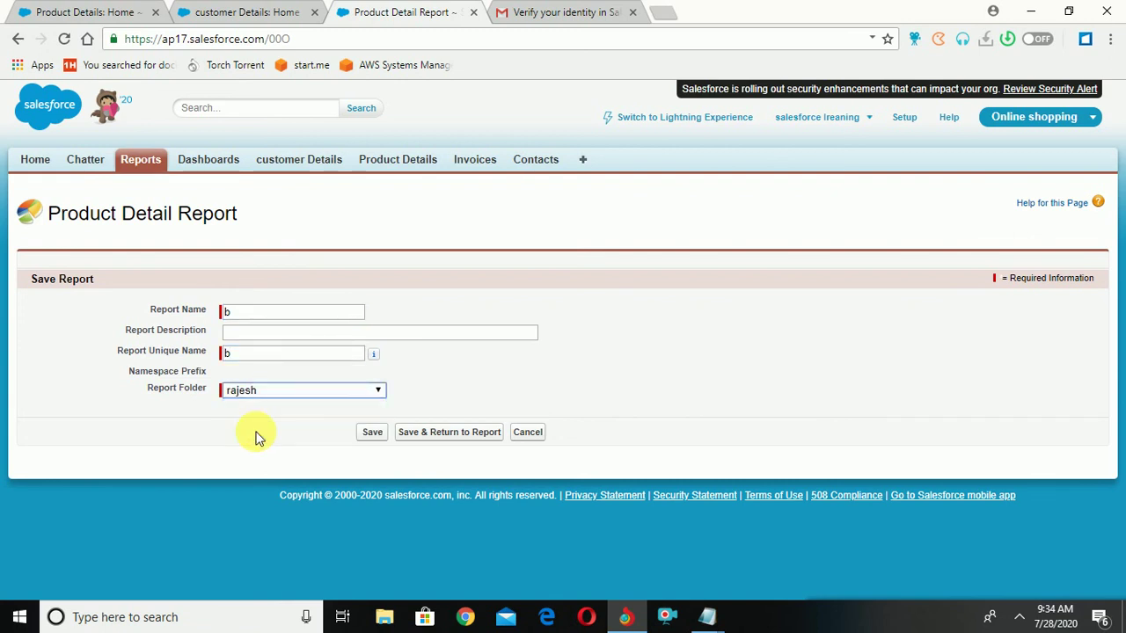
click(369, 440)
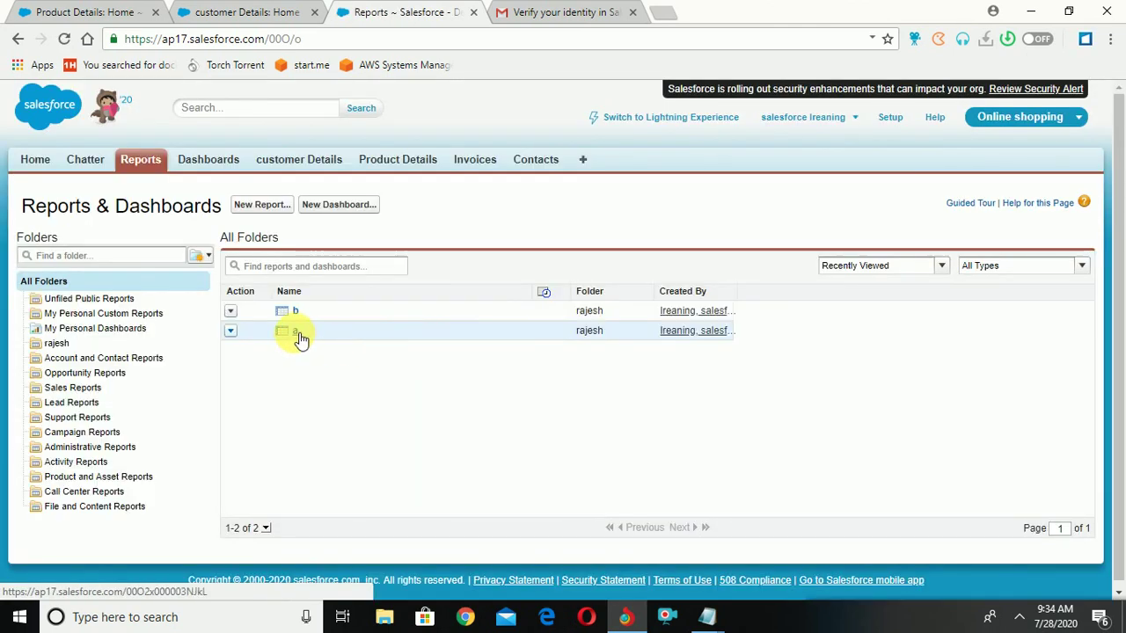
Create a new report using the Product Details report type from Other Reports.
click(262, 206)
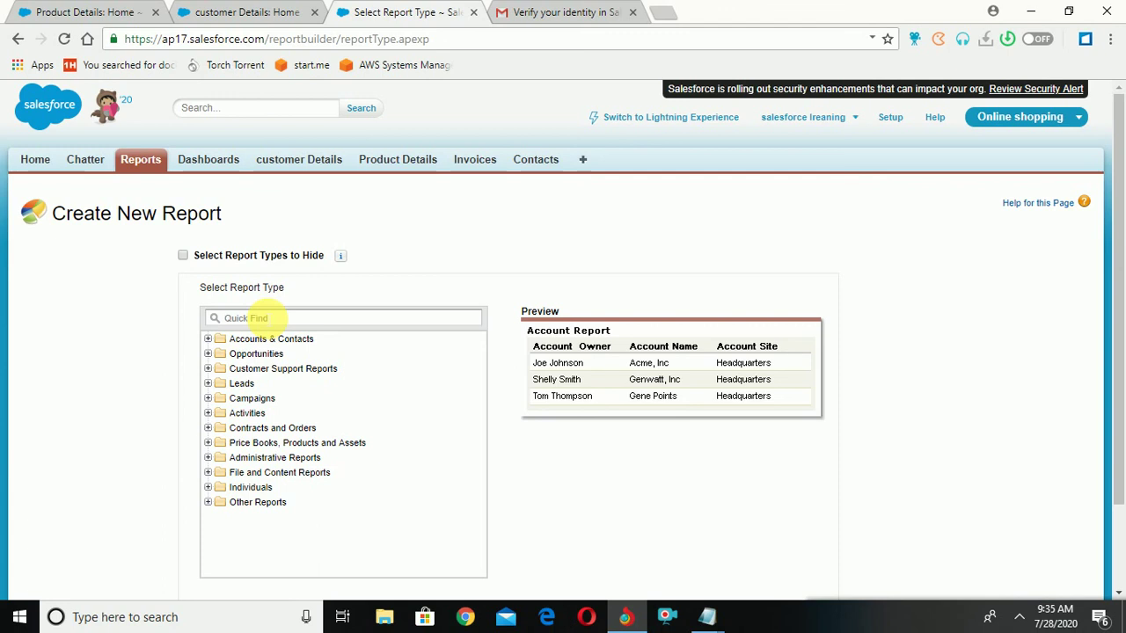
click(210, 503)
click(255, 521)
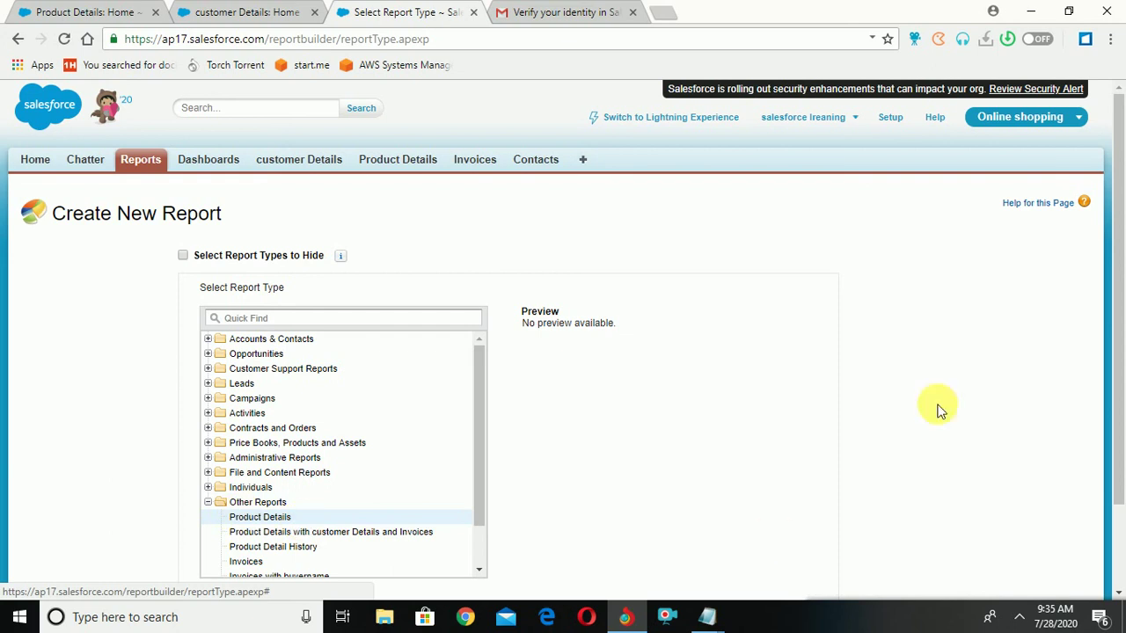
drag(1113, 299, 1113, 457)
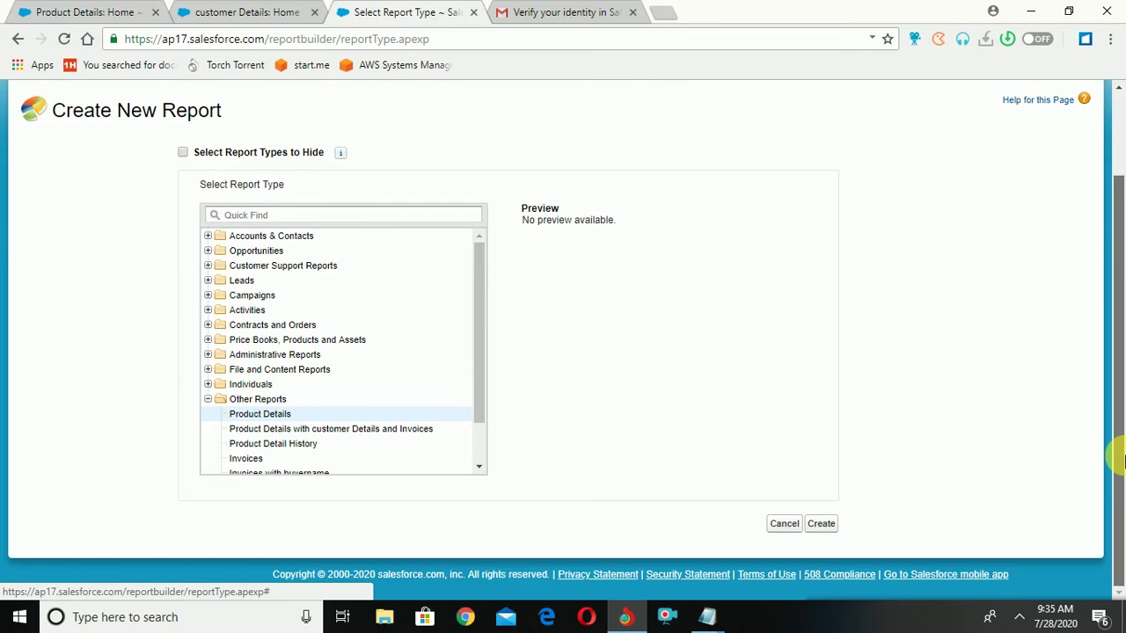
click(840, 527)
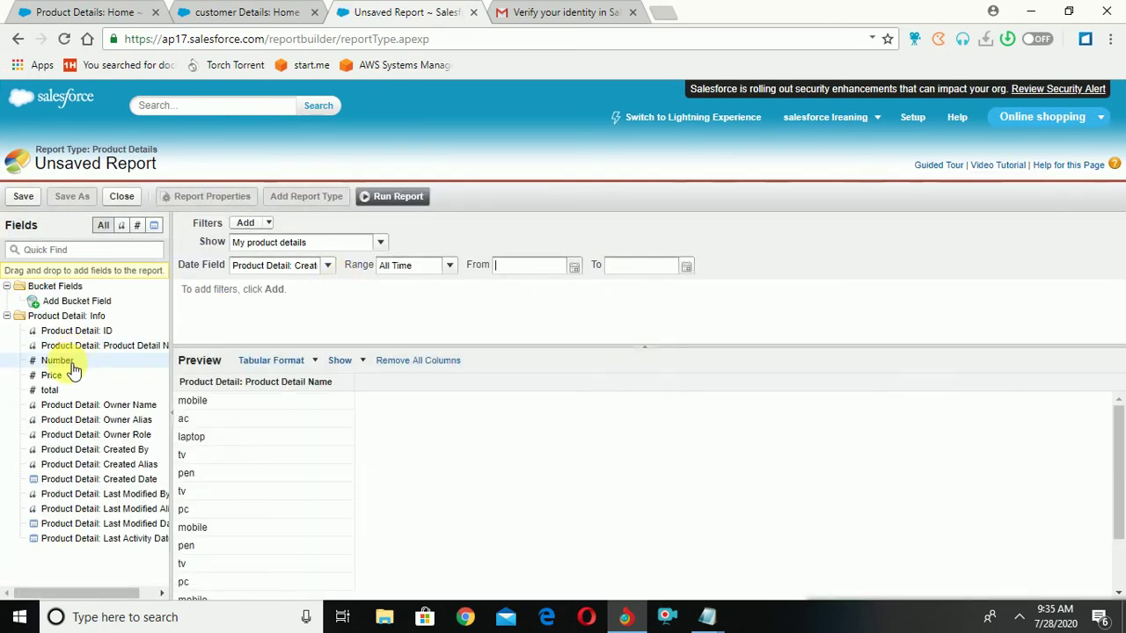
Add the Number and Price fields as report columns and change the report to Matrix format.
drag(73, 370, 283, 438)
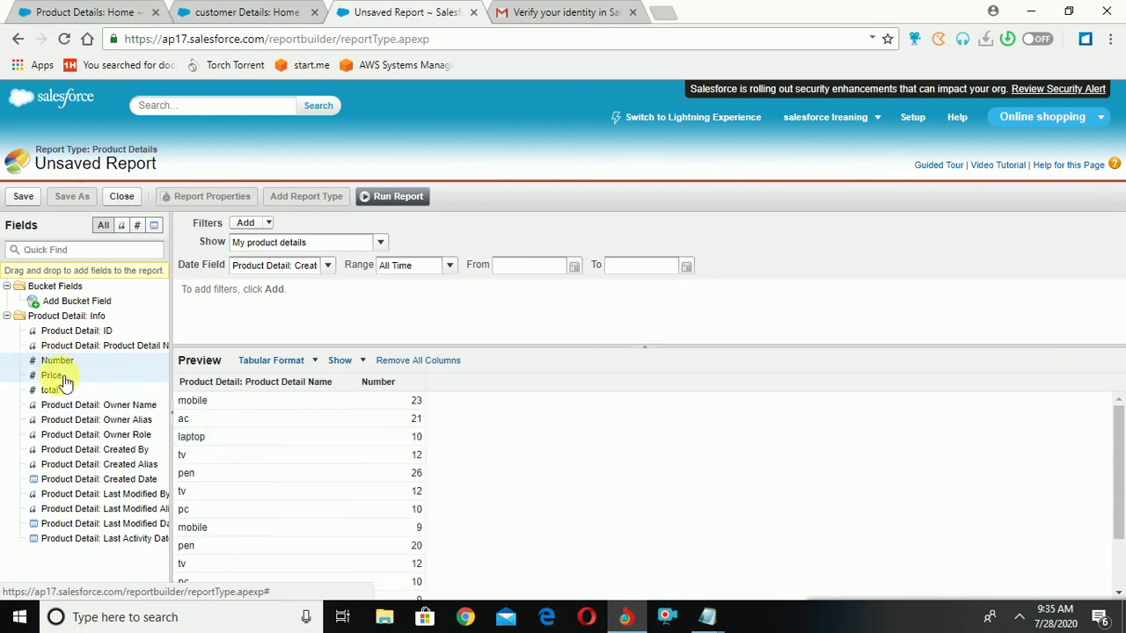
drag(63, 376, 445, 380)
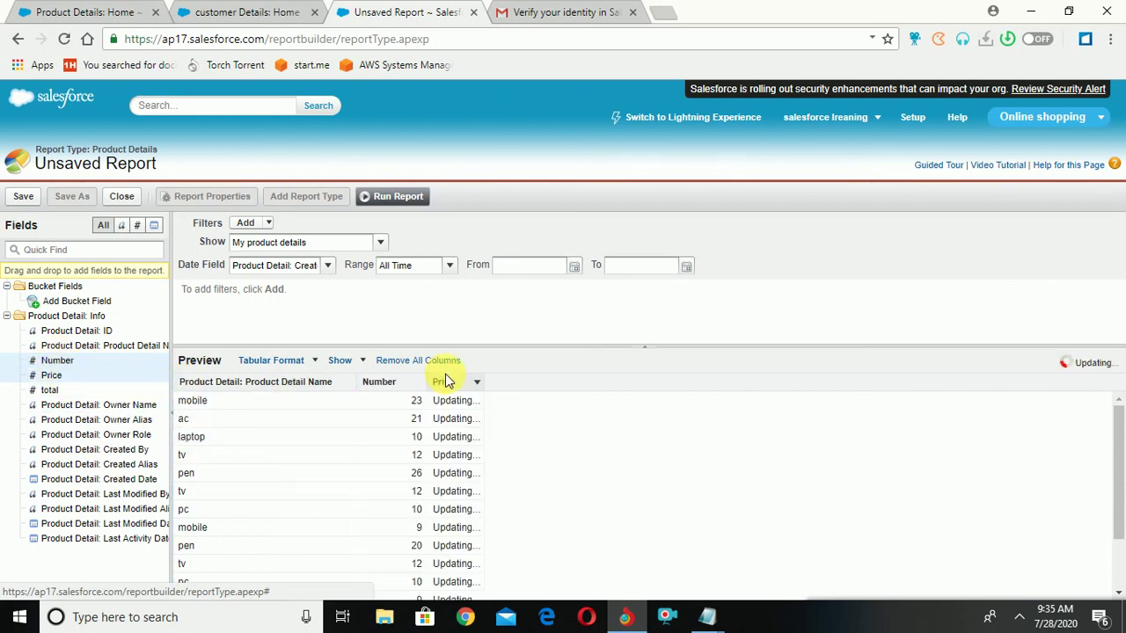
click(315, 362)
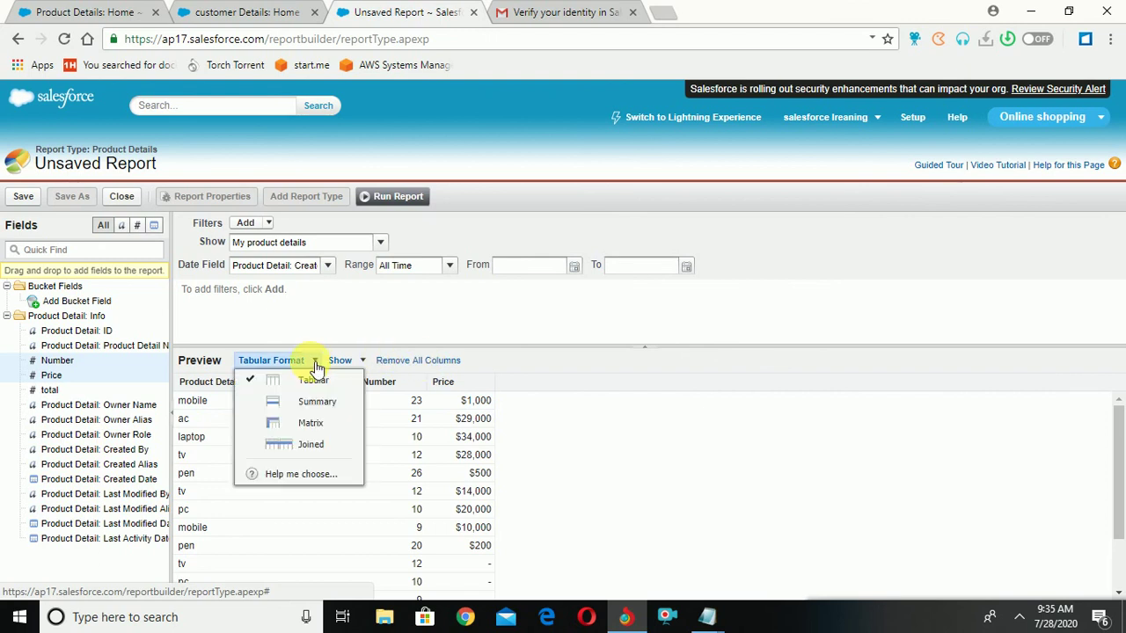
click(313, 424)
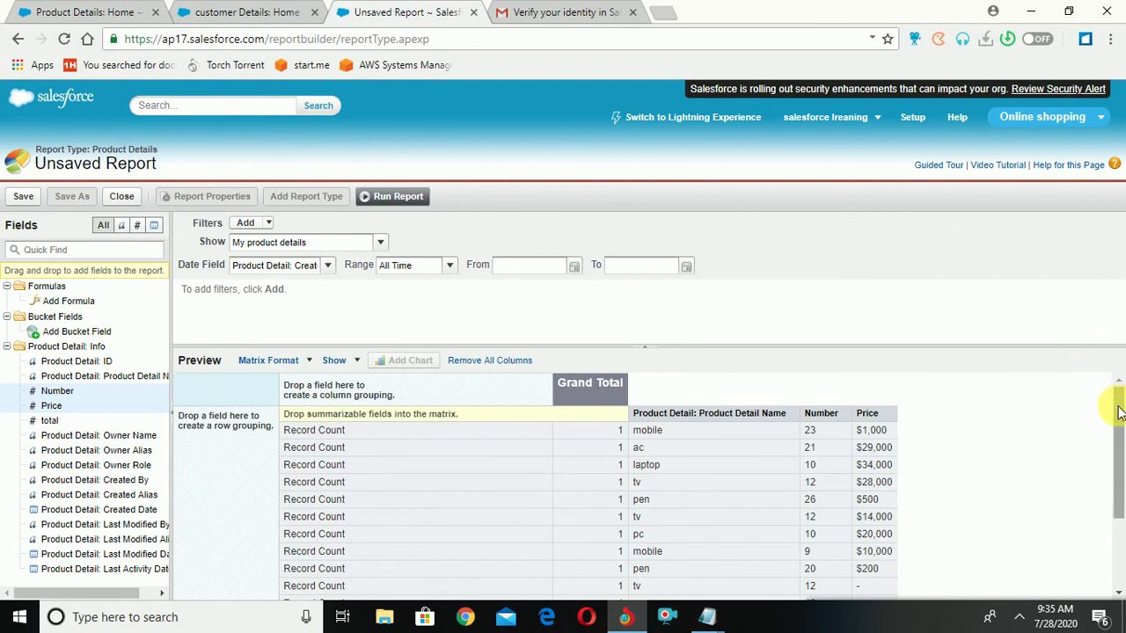
drag(1118, 398, 1121, 501)
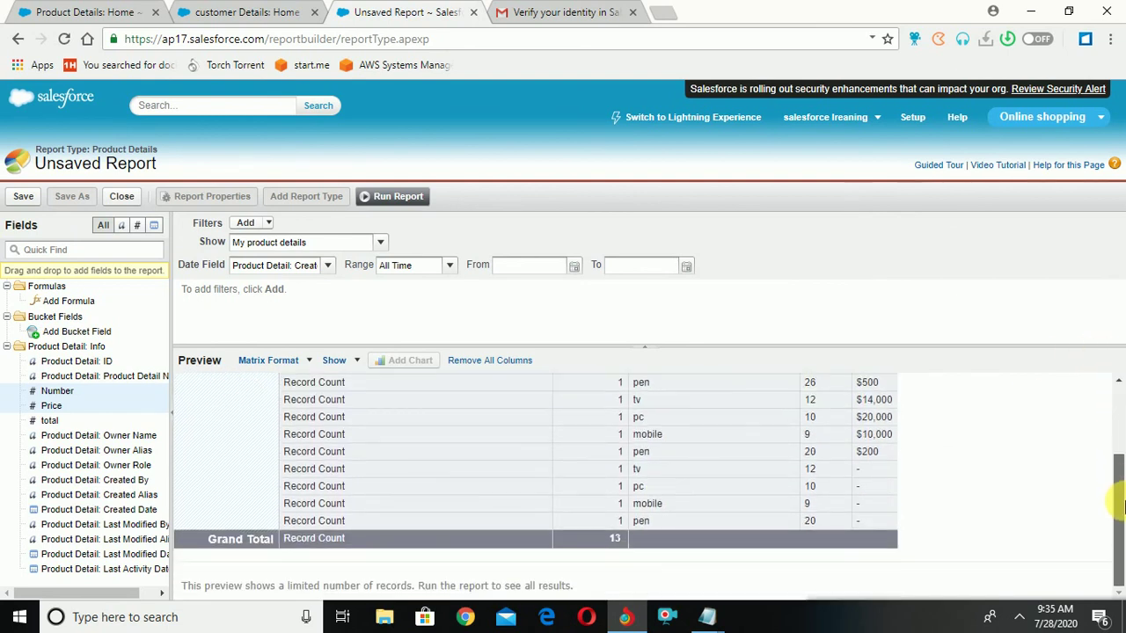
scroll(1099, 431, up, 2)
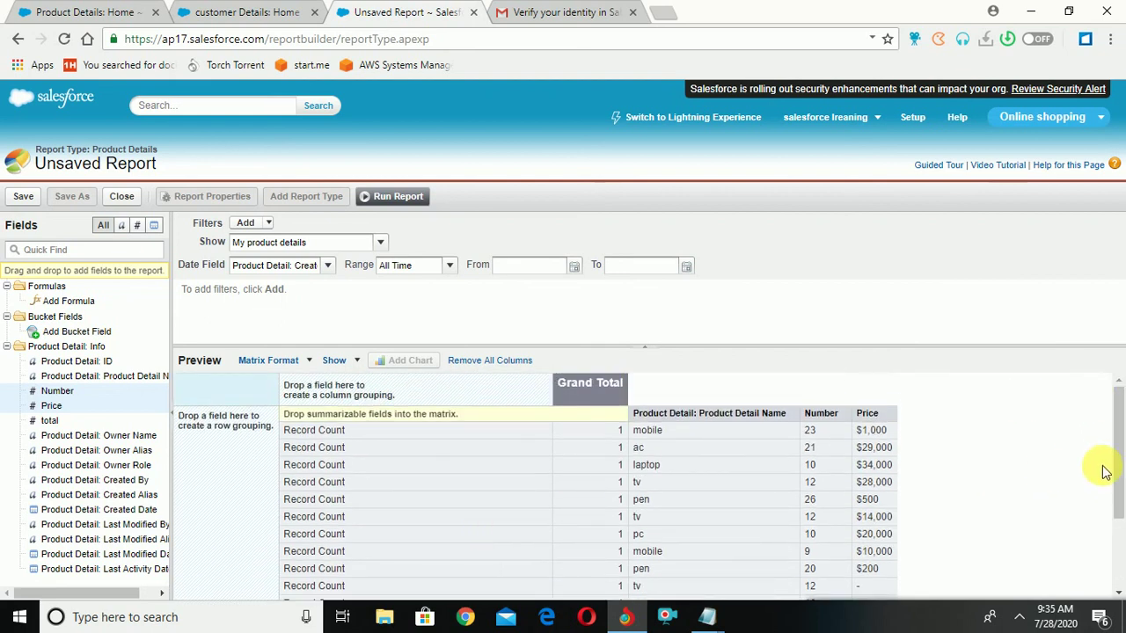
drag(1121, 404, 1121, 488)
scroll(1111, 424, up, 1)
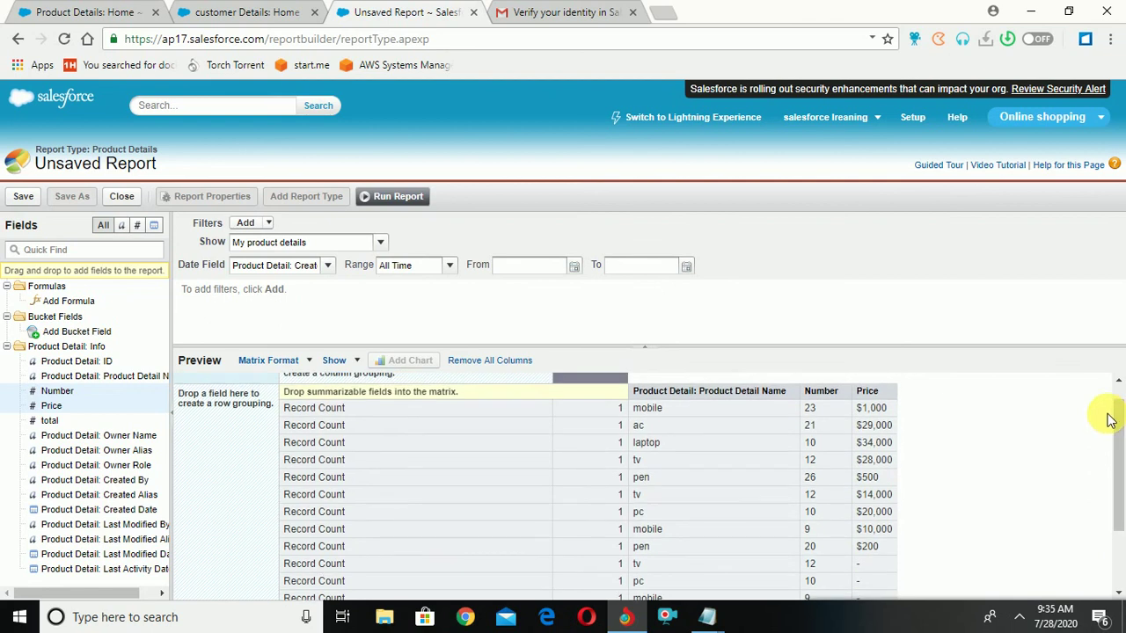
Run the matrix report and set its information to be summarized first by Price and second by Number.
click(398, 198)
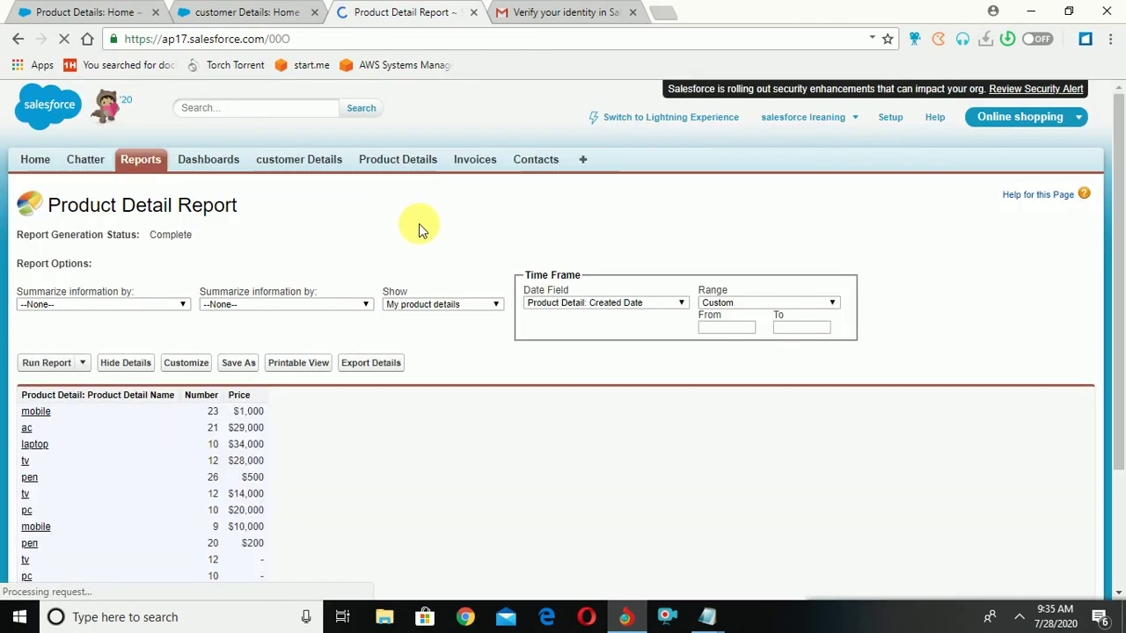
click(167, 304)
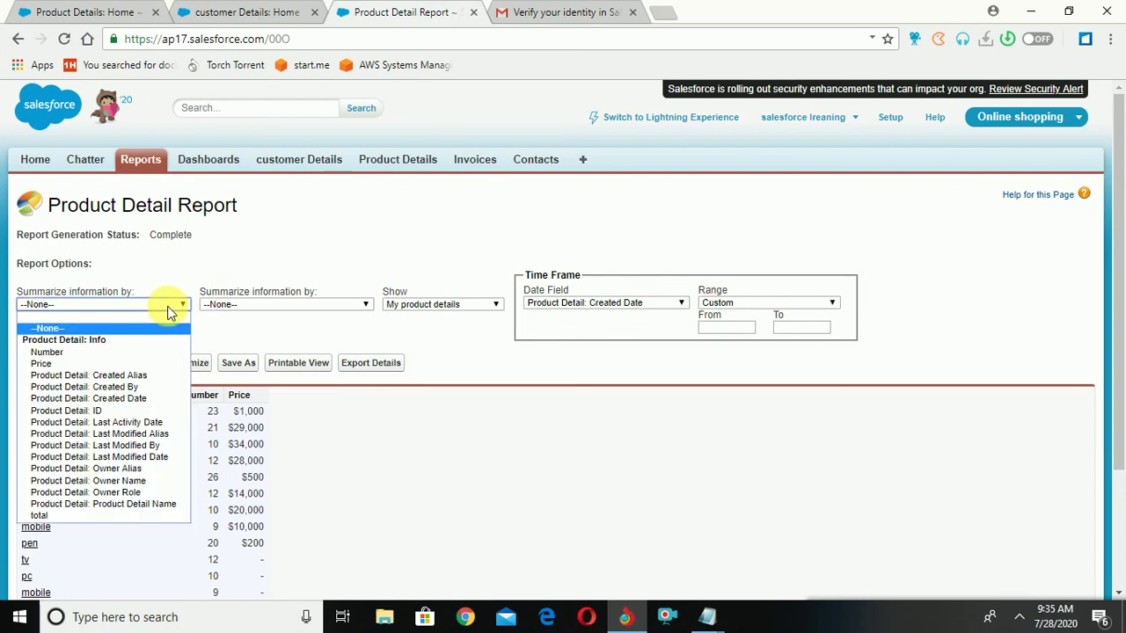
click(71, 362)
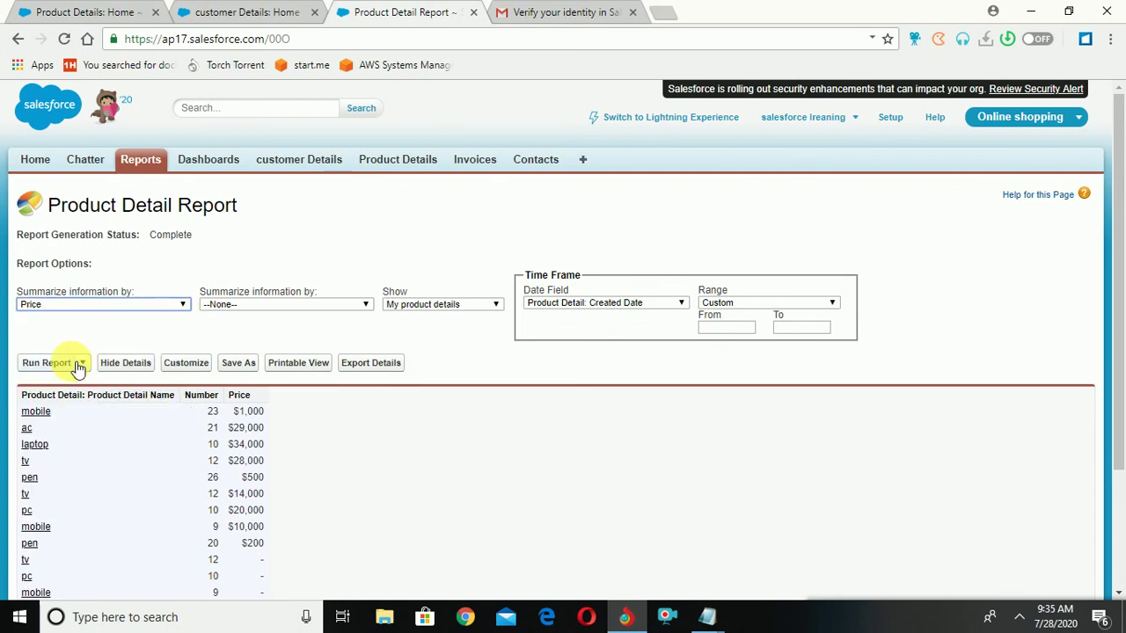
click(262, 303)
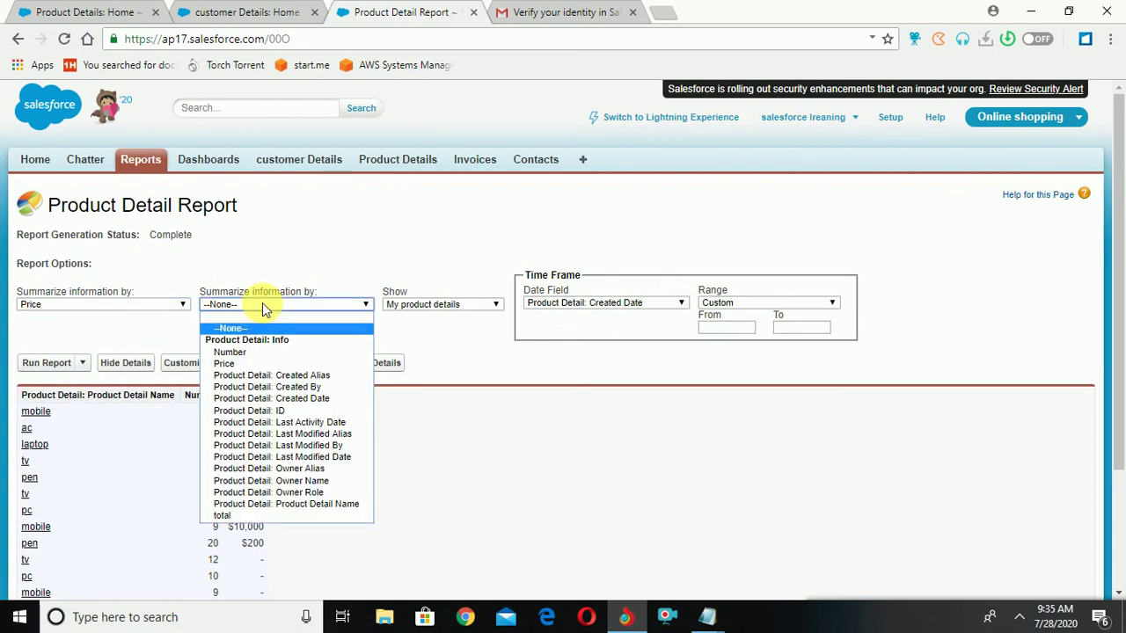
click(251, 352)
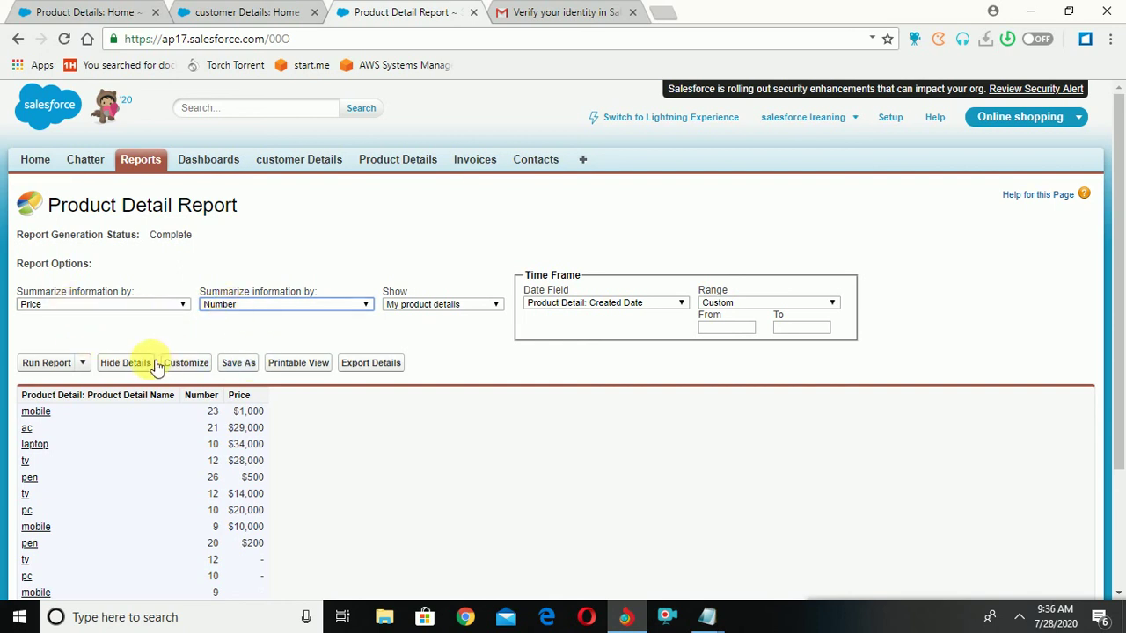
Save the matrix report with the name and unique name c in the custom report folder.
click(244, 370)
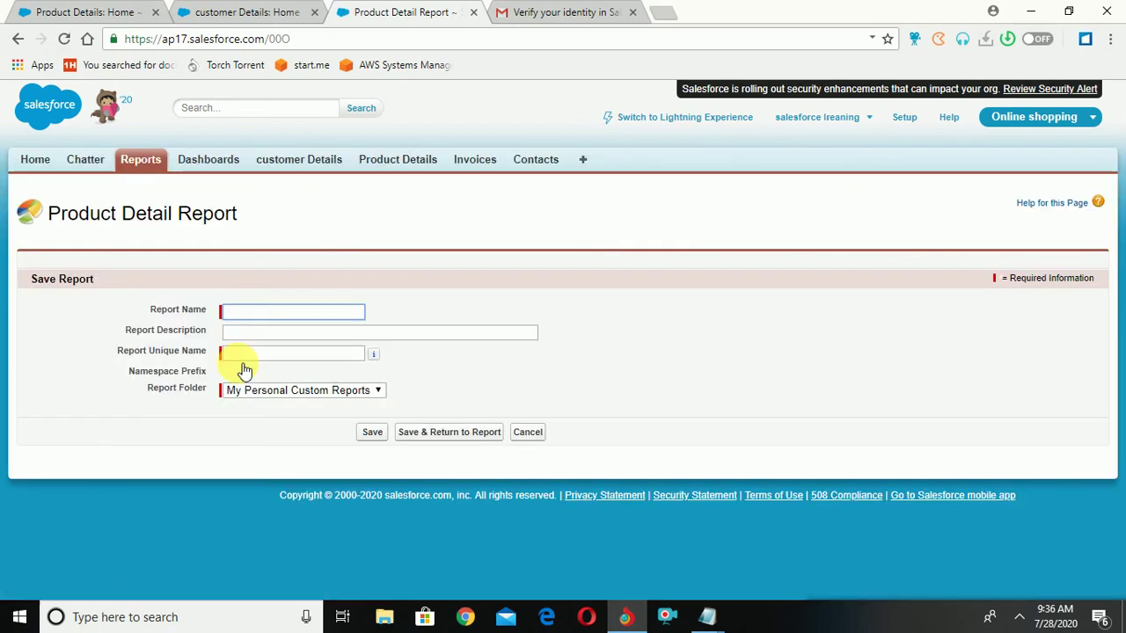
click(275, 314)
text(c)
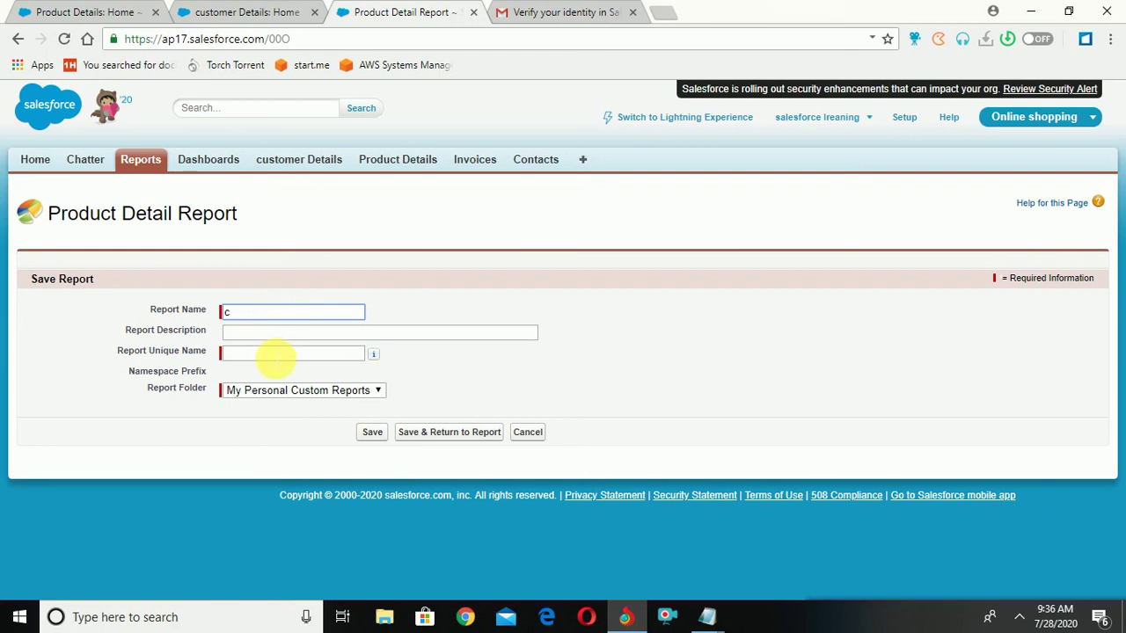
click(275, 354)
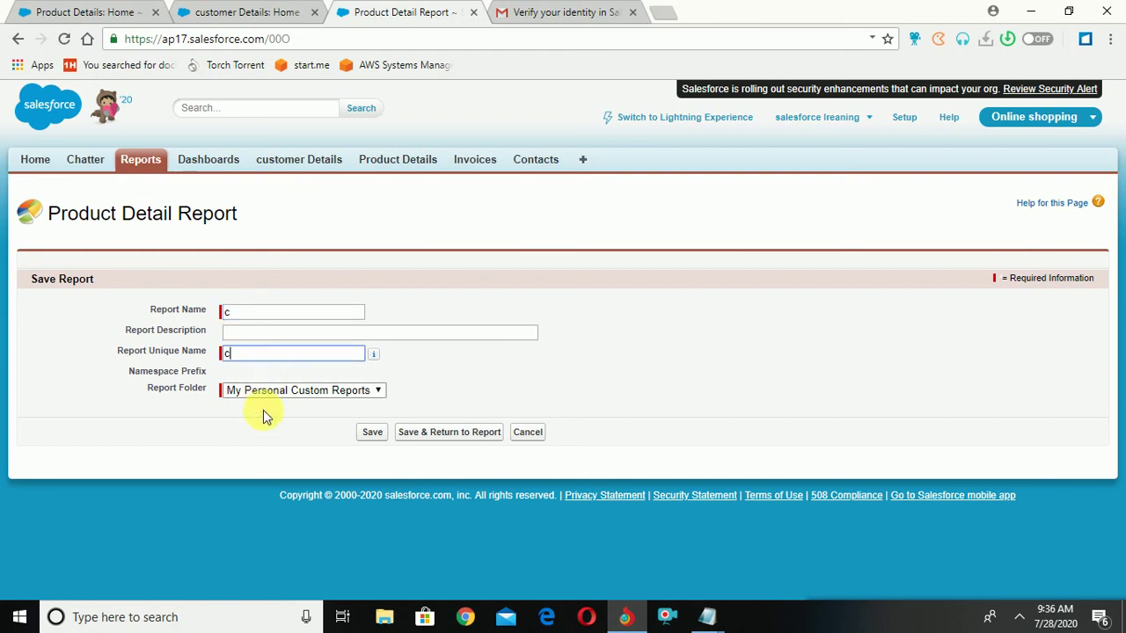
click(263, 390)
click(251, 431)
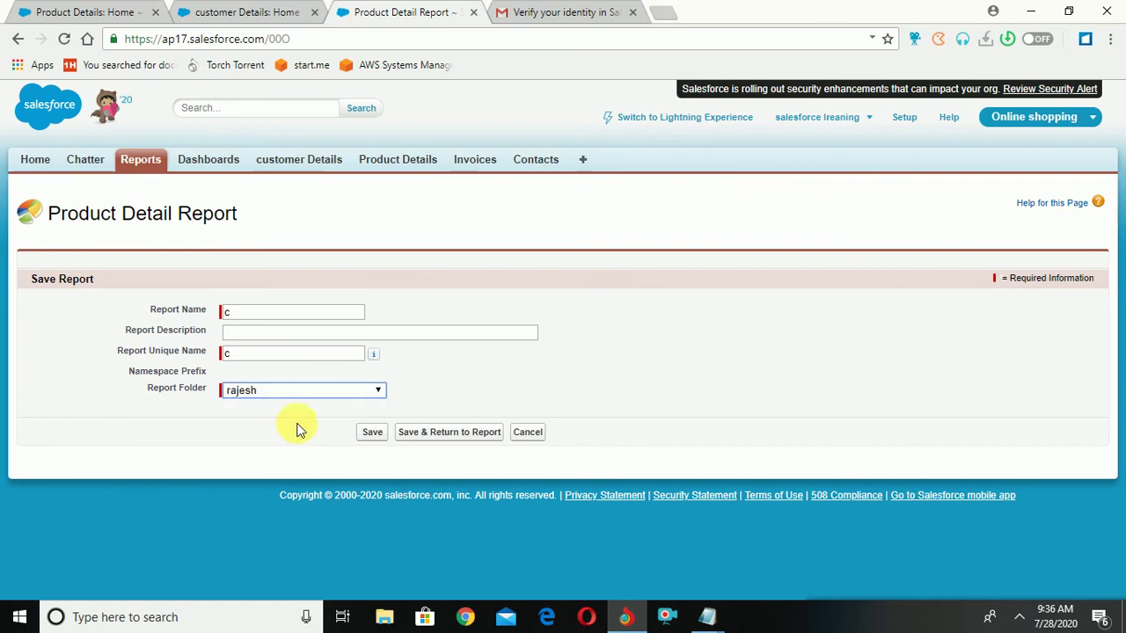
click(372, 432)
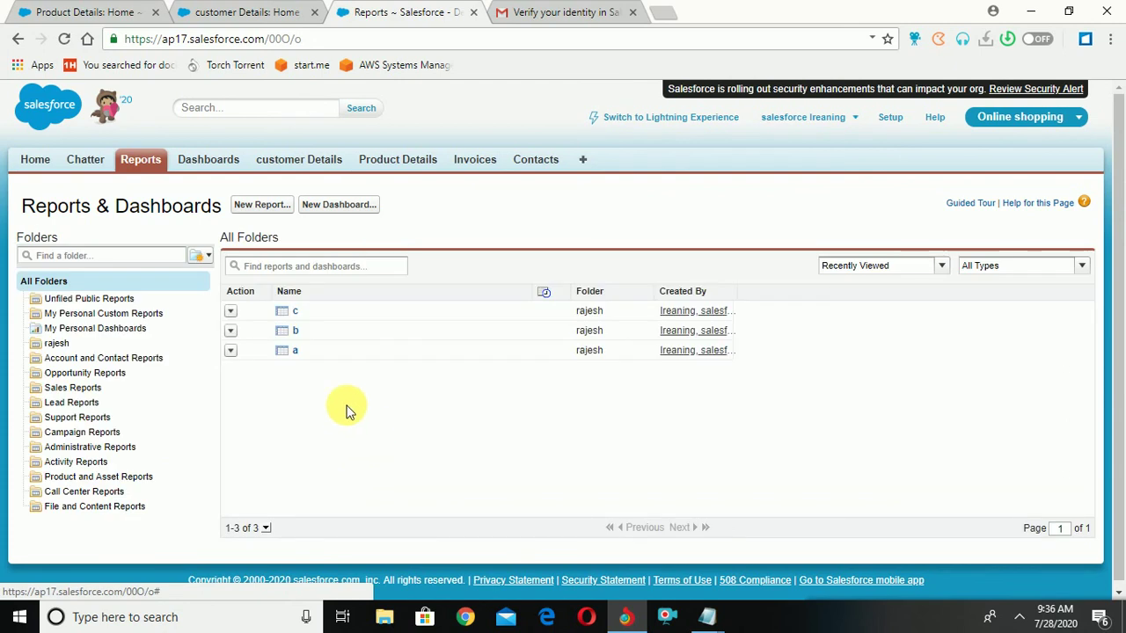
Start another new report based on the Product Details type under Other Reports.
click(250, 203)
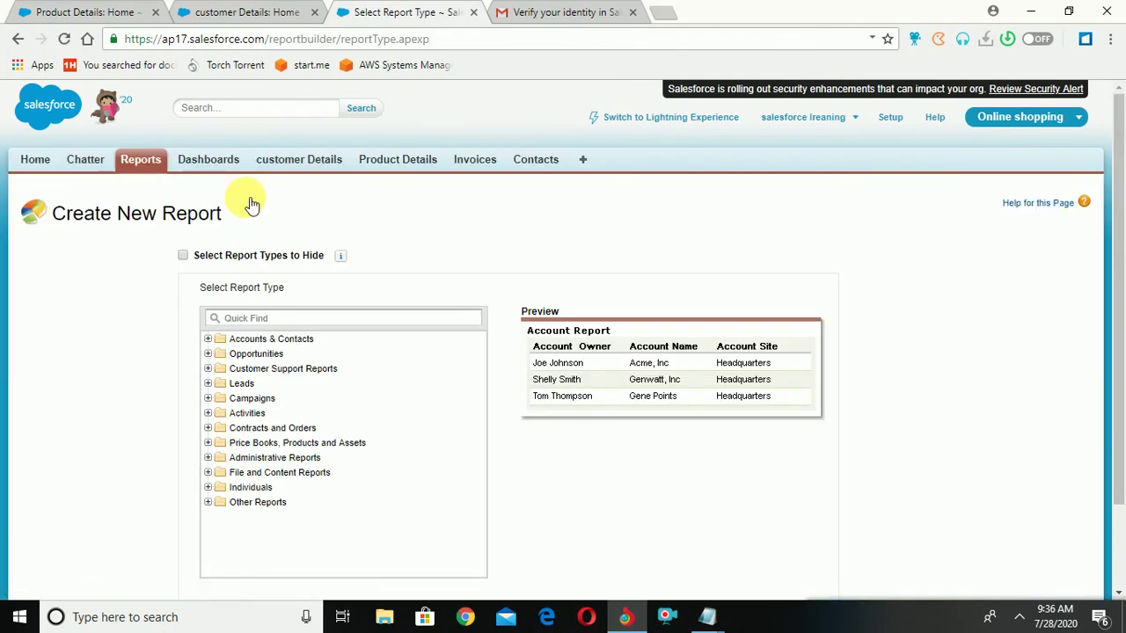
click(212, 502)
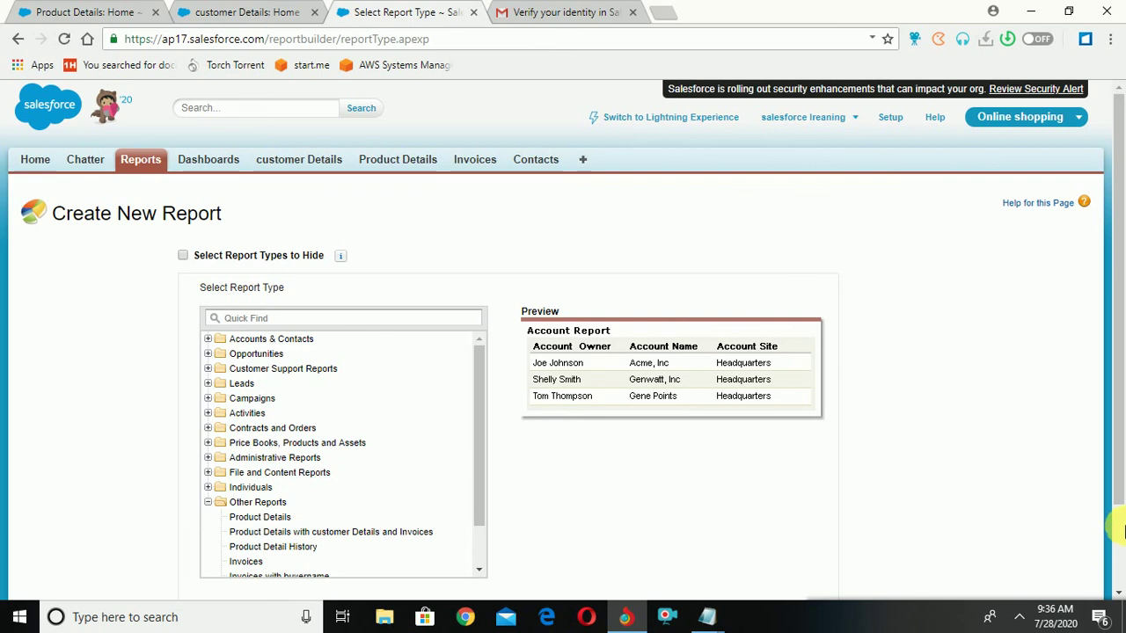
scroll(1122, 528, down, 2)
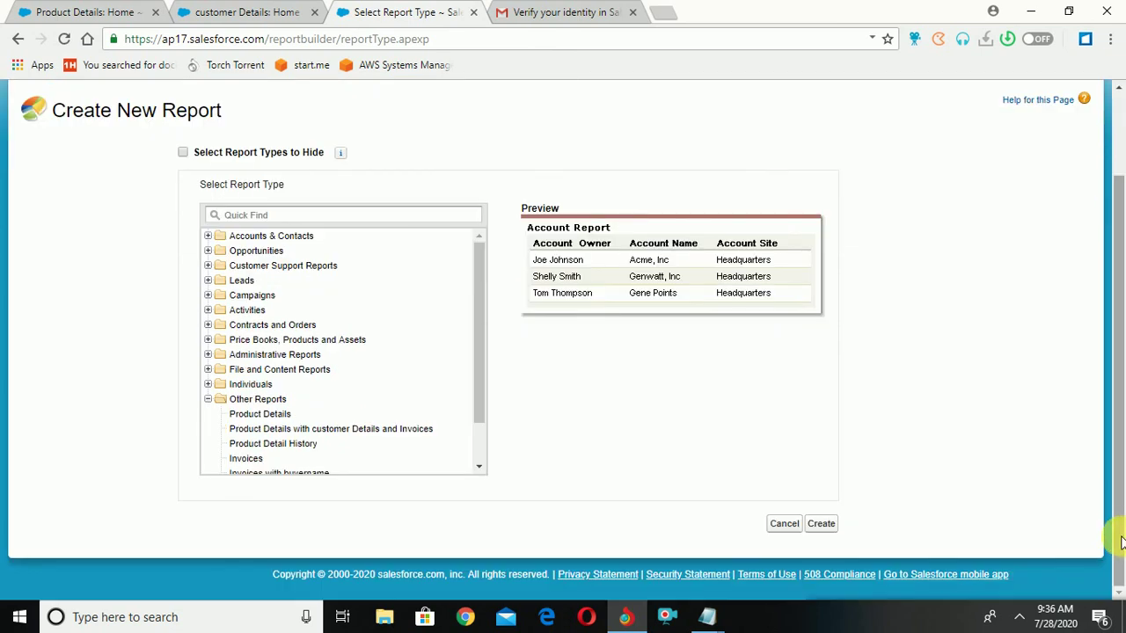
click(275, 422)
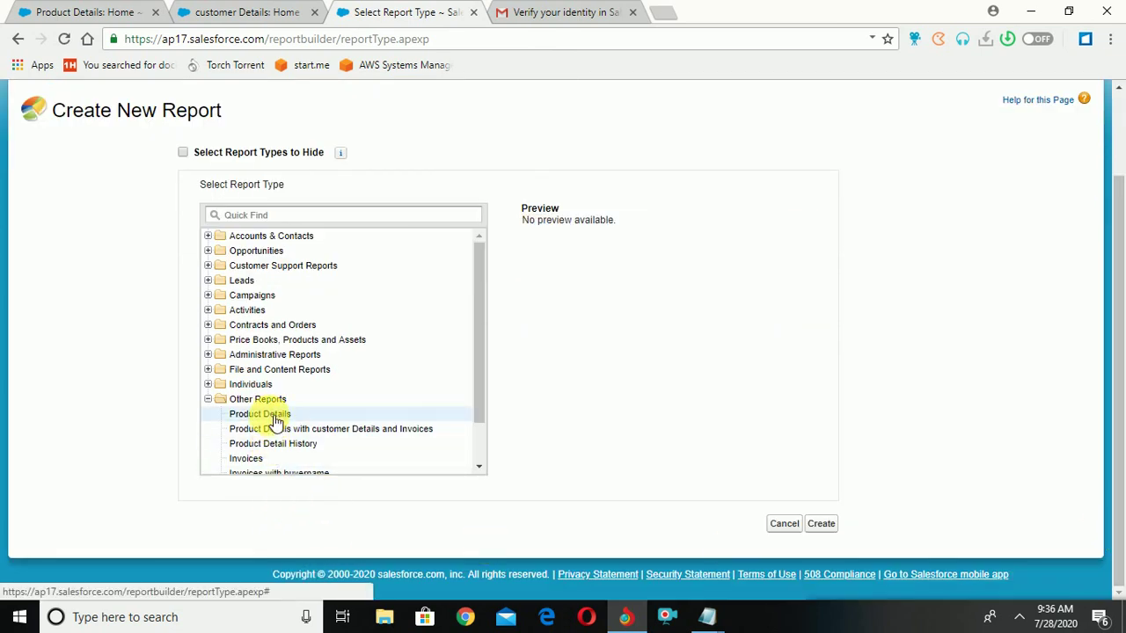
click(821, 524)
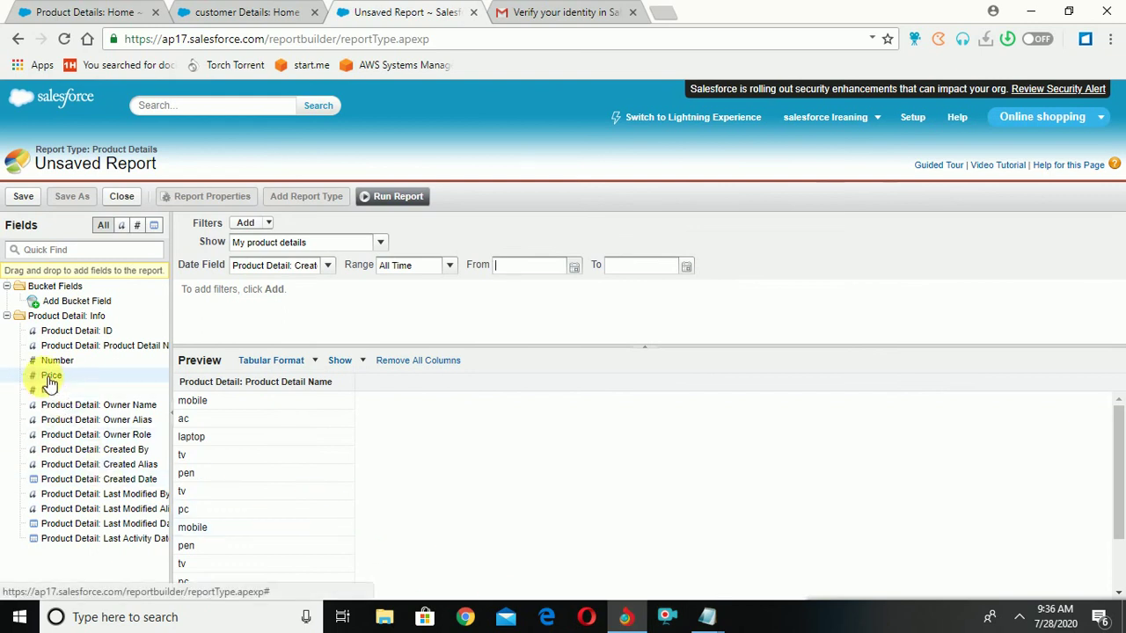
Add the Price and total fields as report columns and change the report to Joined format.
drag(43, 378, 338, 450)
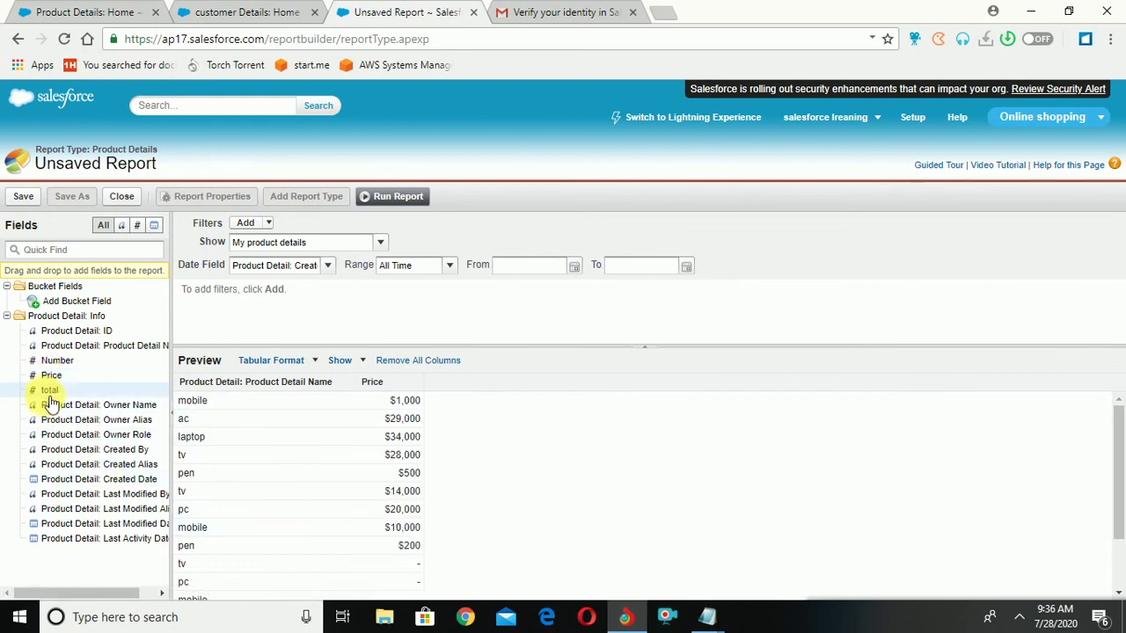
drag(51, 397, 466, 468)
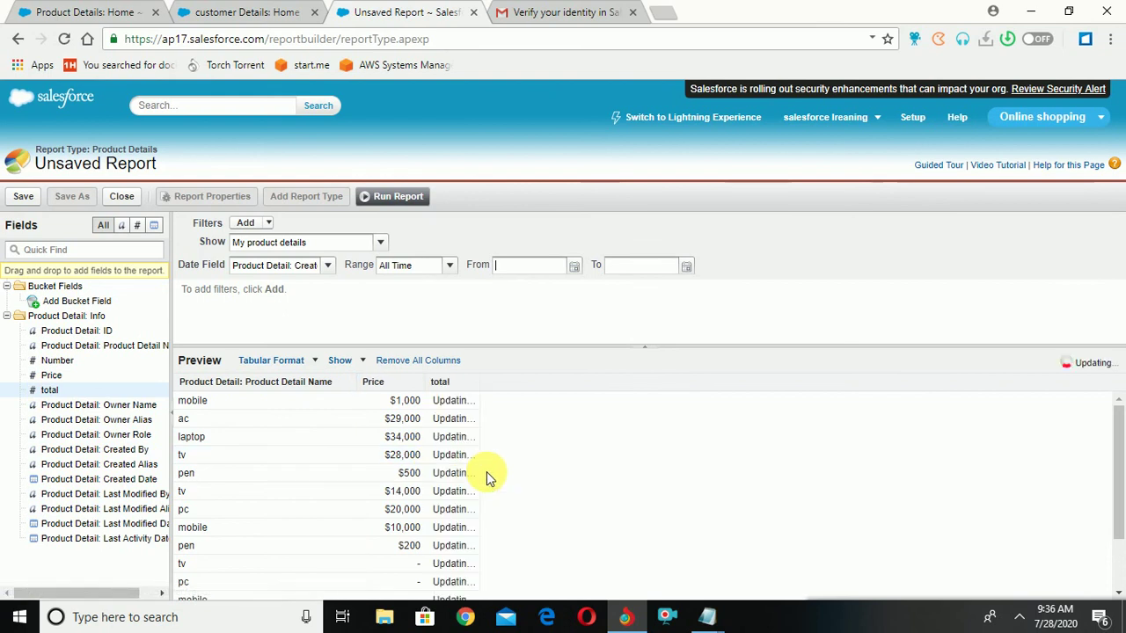
click(281, 360)
click(306, 449)
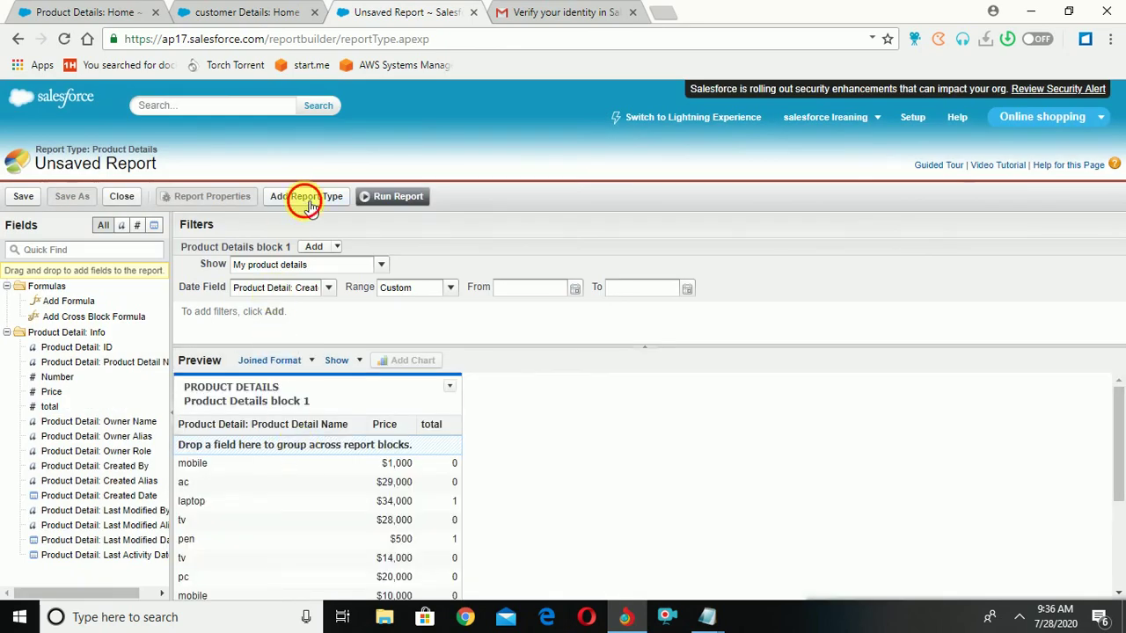
Add the Opportunities report type from the Opportunities category to the joined report as a second block.
click(310, 203)
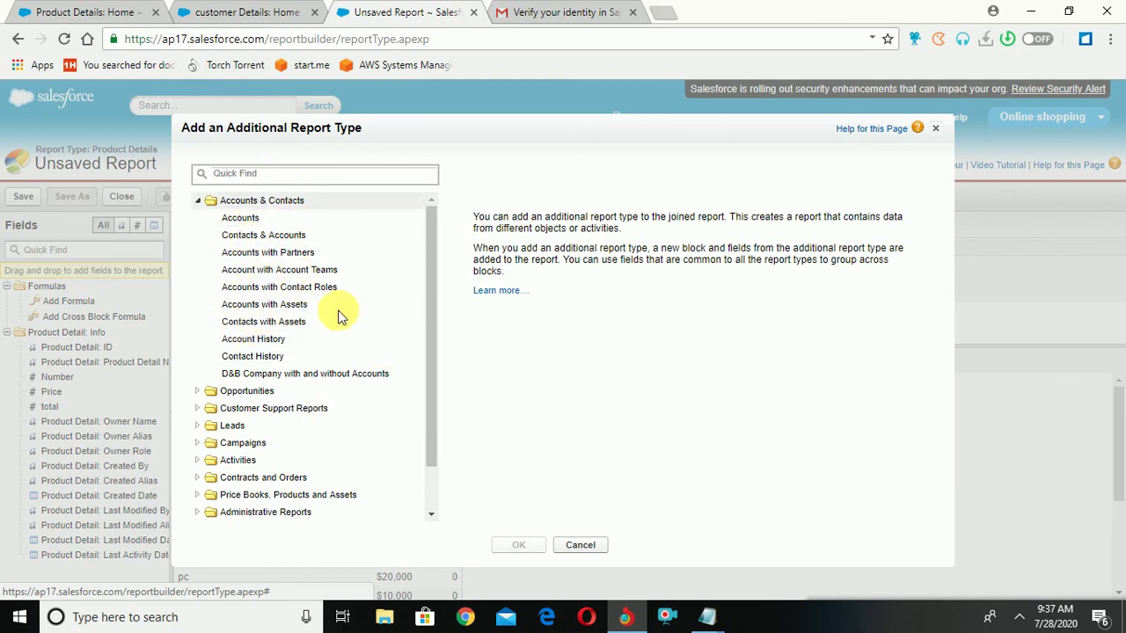
click(431, 491)
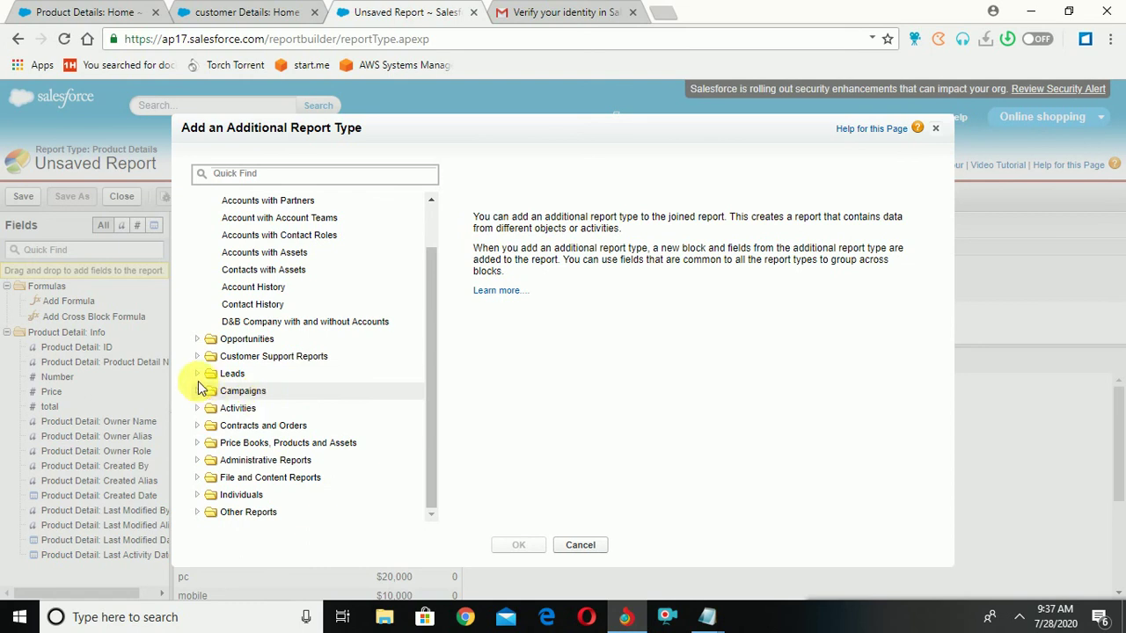
click(197, 339)
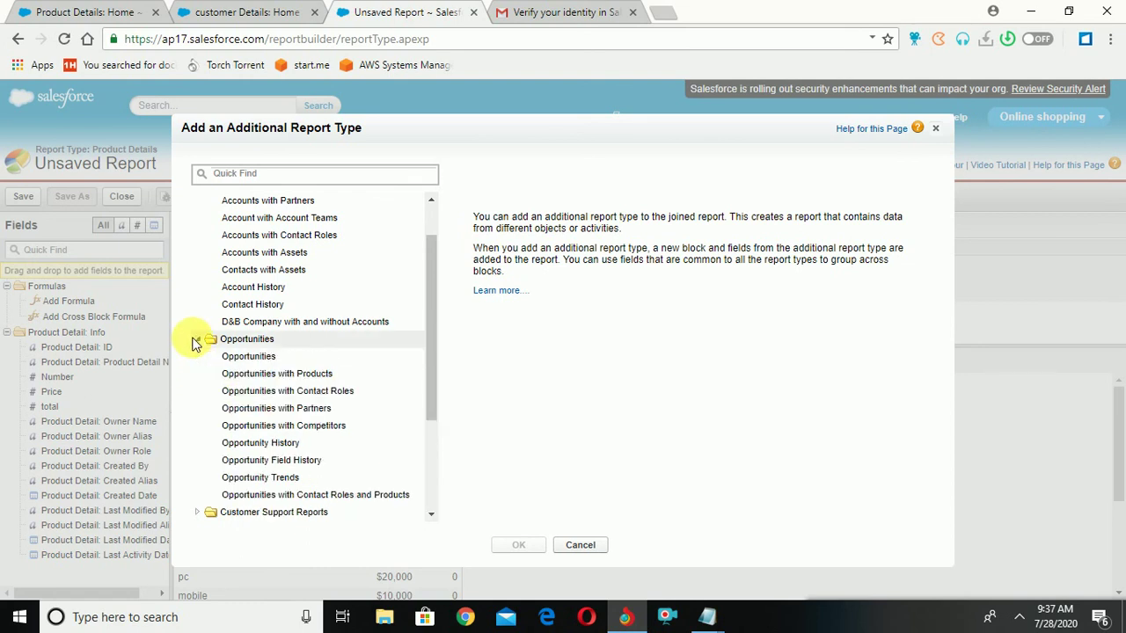
click(229, 358)
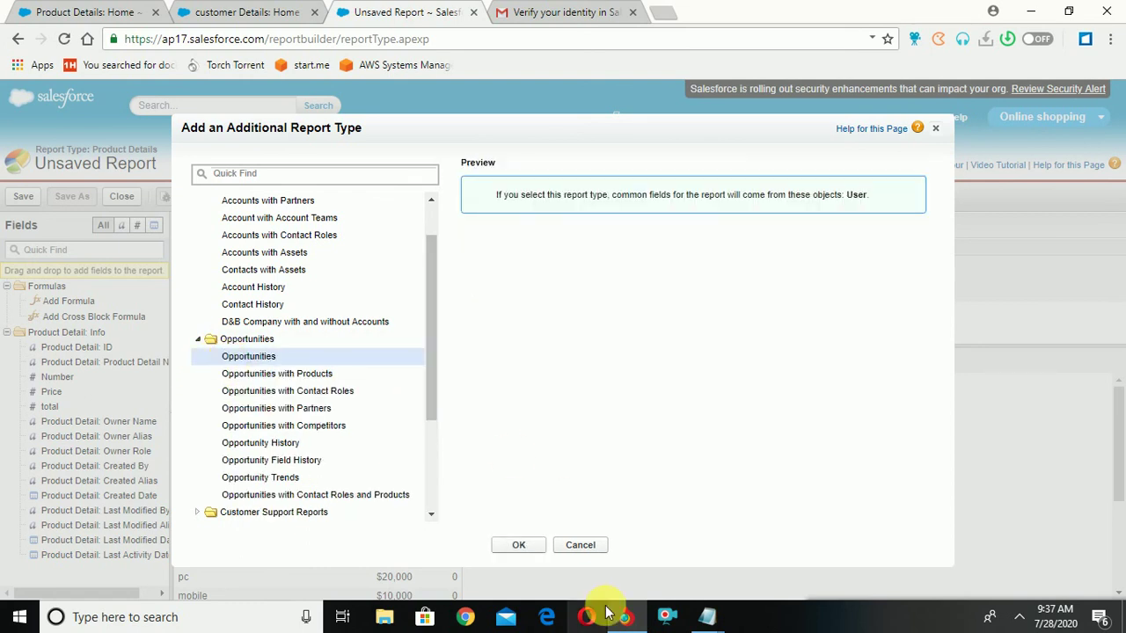
click(519, 546)
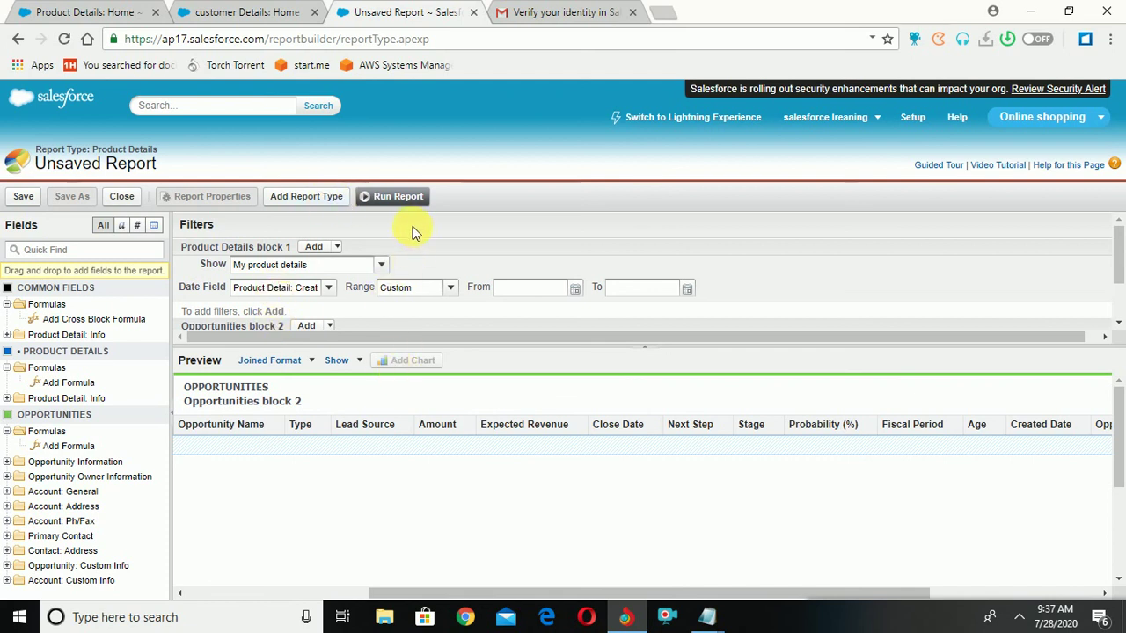
Run the joined report and save it with the name and unique name d in the custom report folder.
click(405, 201)
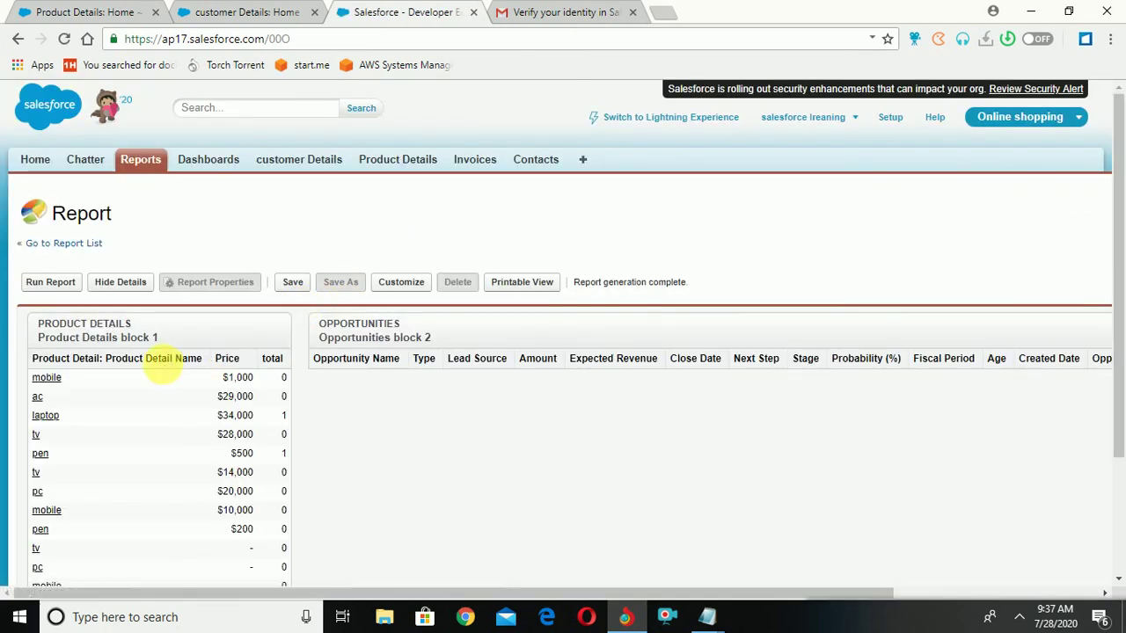
click(293, 282)
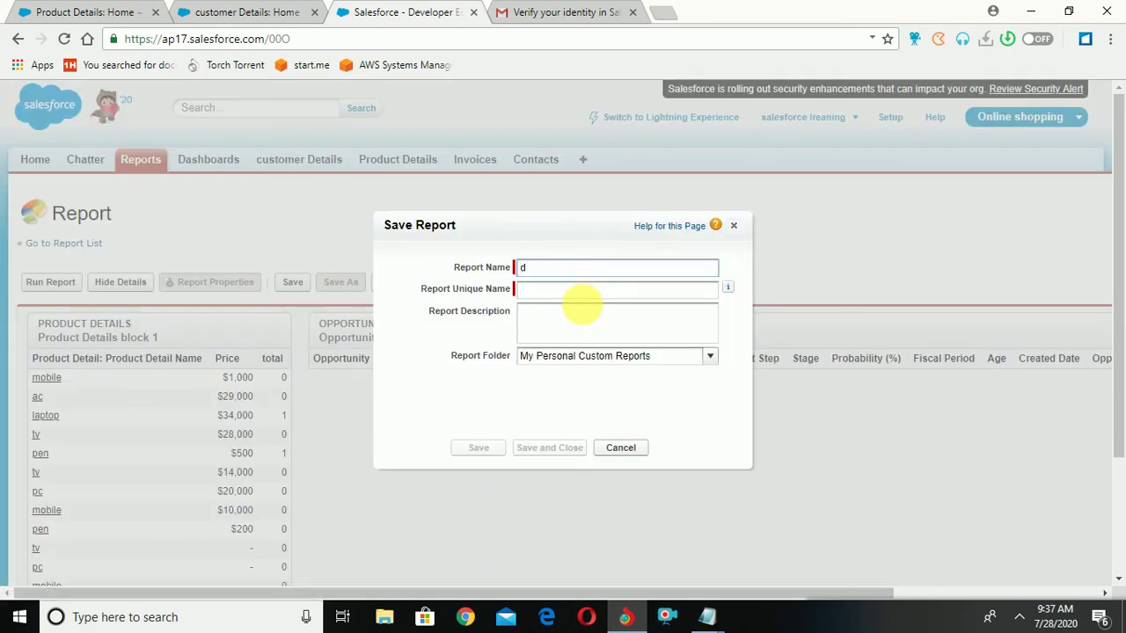
click(586, 298)
text(d)
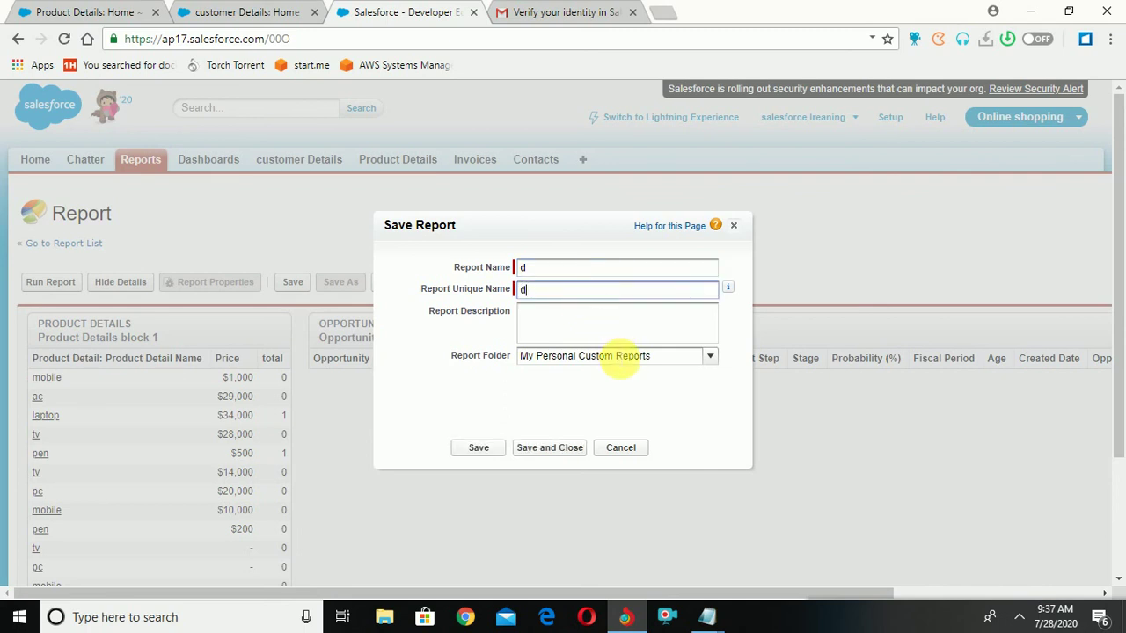
click(714, 358)
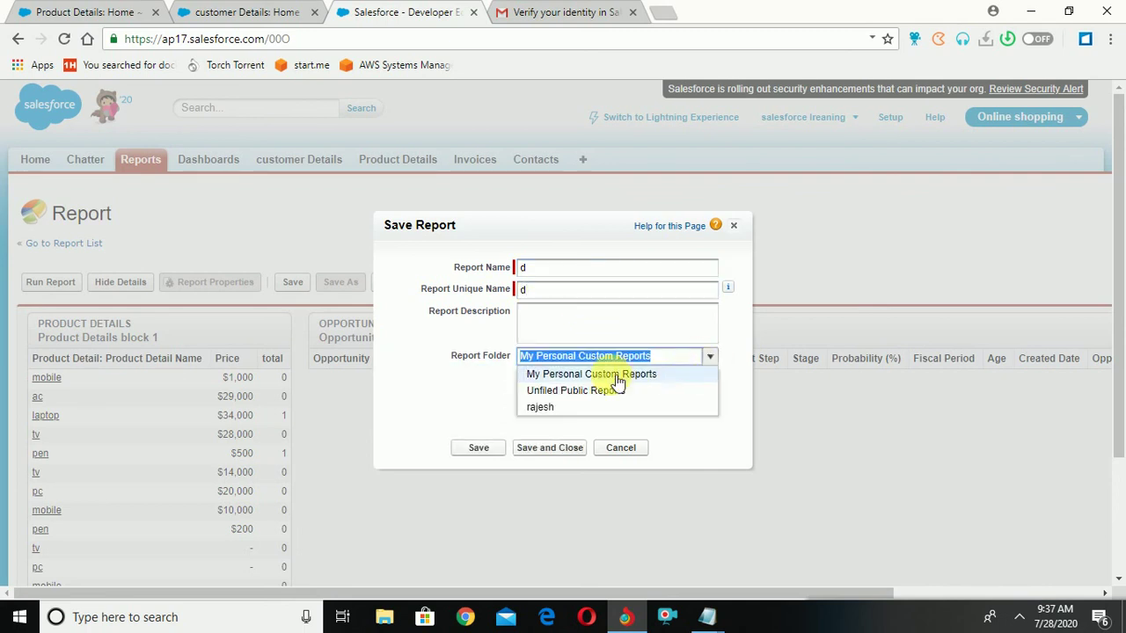
click(545, 410)
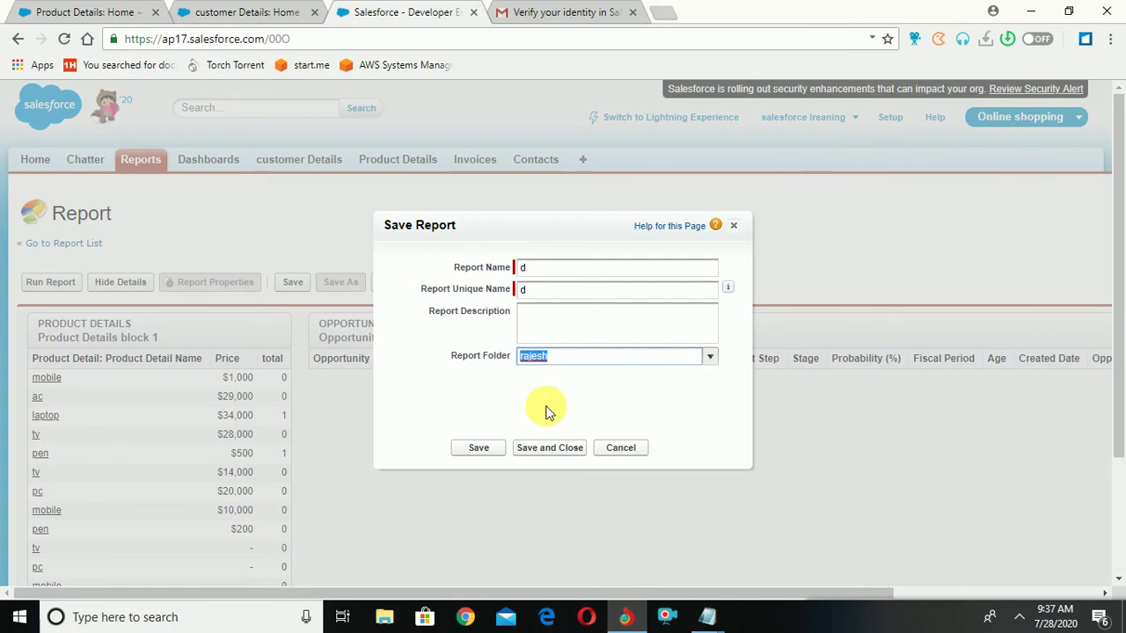
click(476, 455)
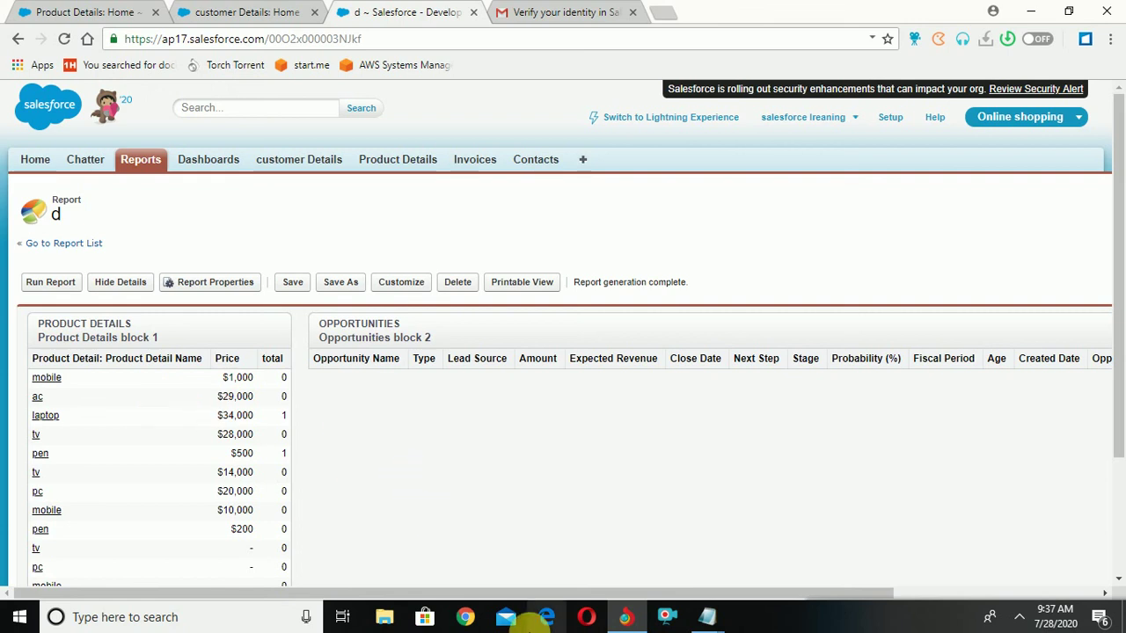
click(1017, 618)
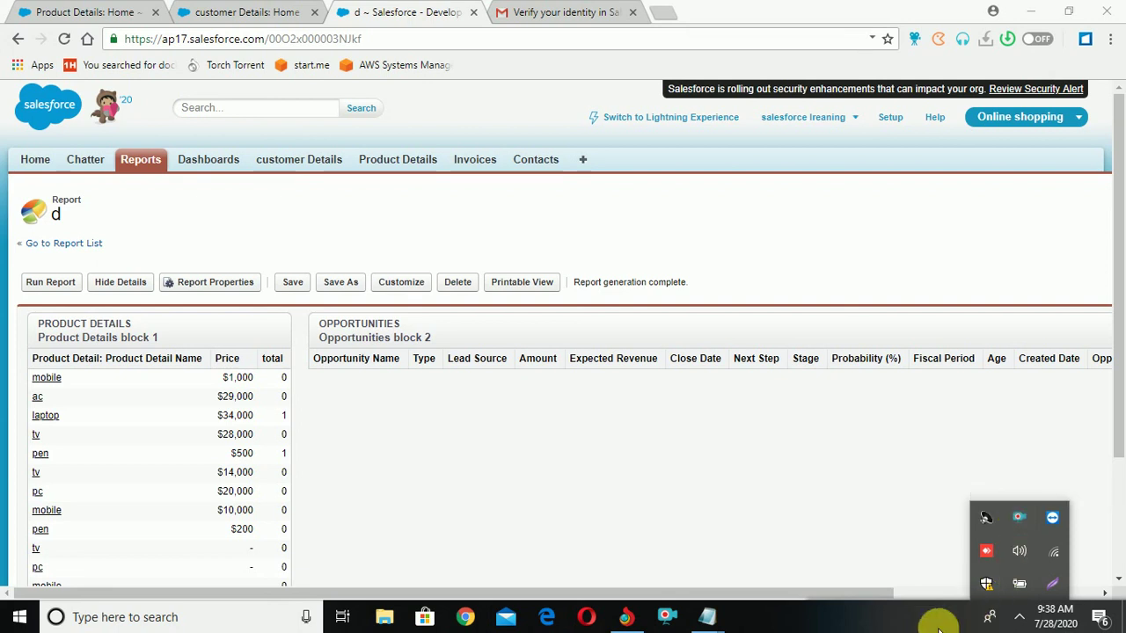
click(885, 613)
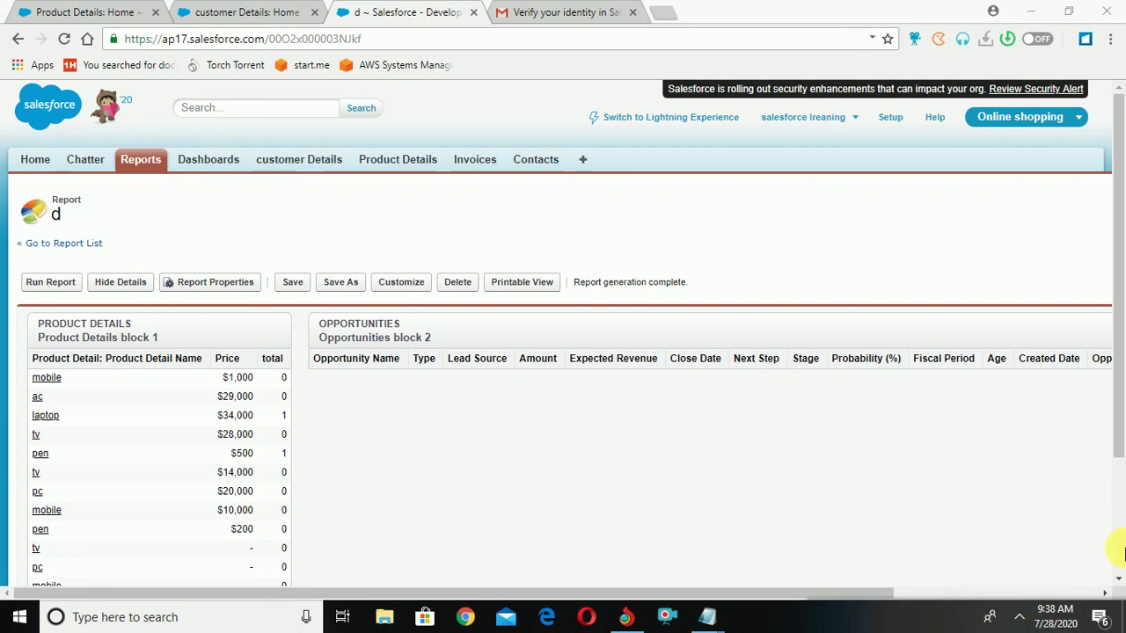
drag(1117, 452, 1121, 523)
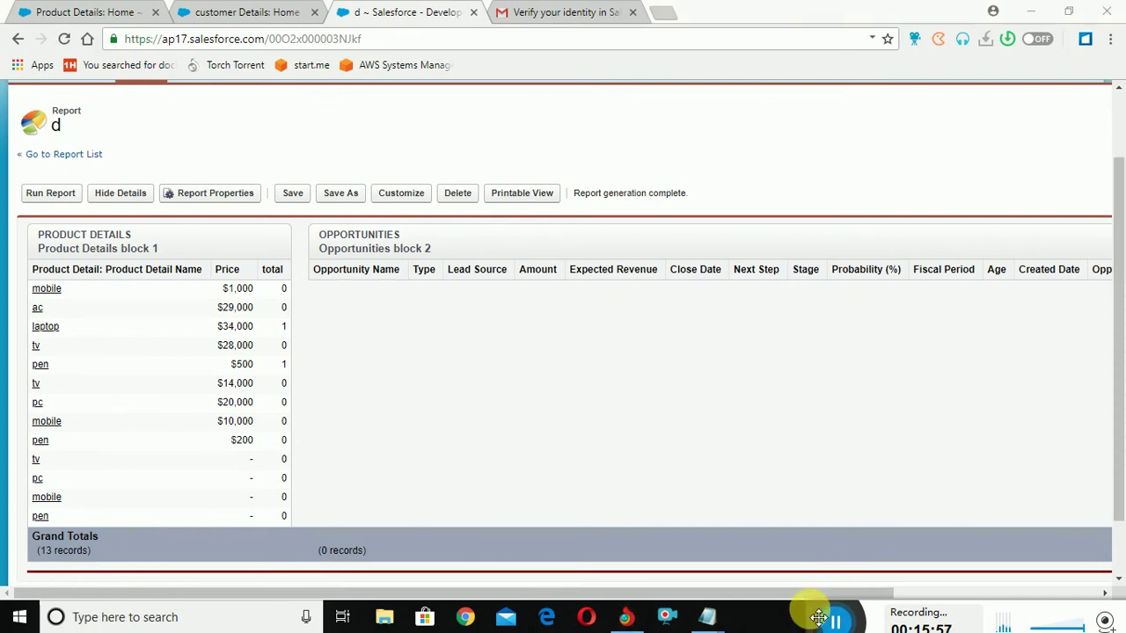
drag(817, 623, 761, 610)
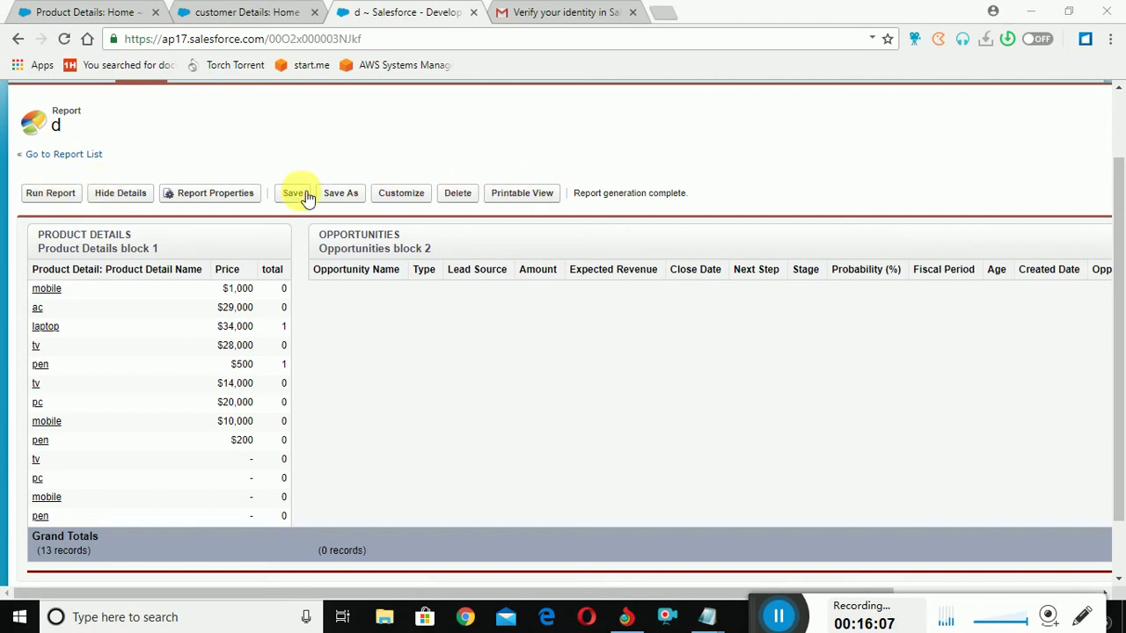
Return from the saved joined report to the report list.
click(37, 156)
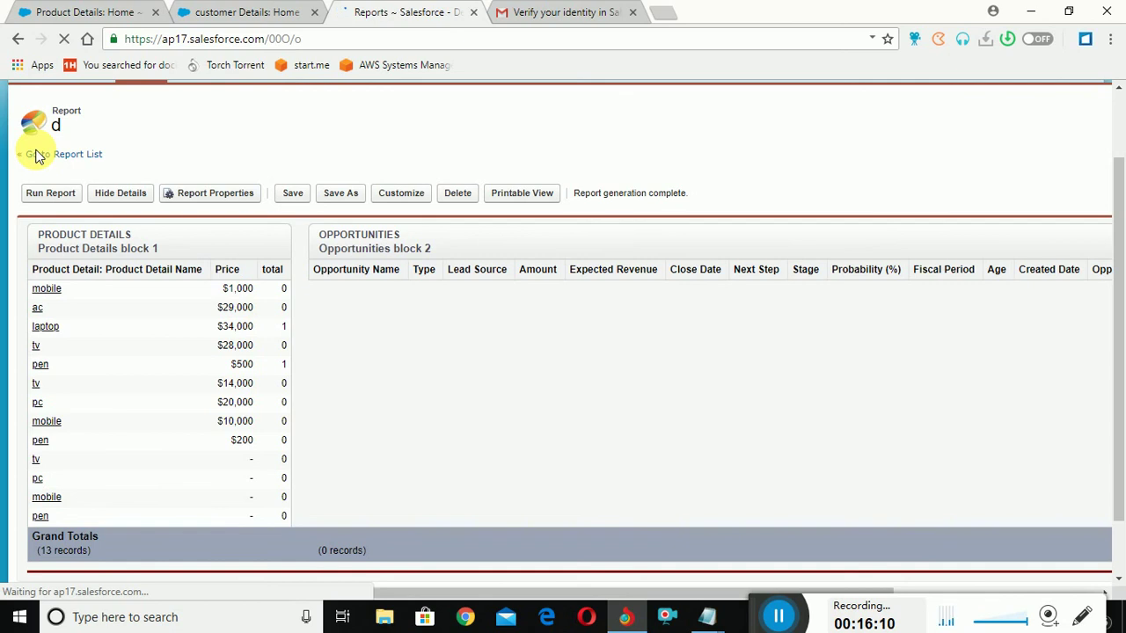